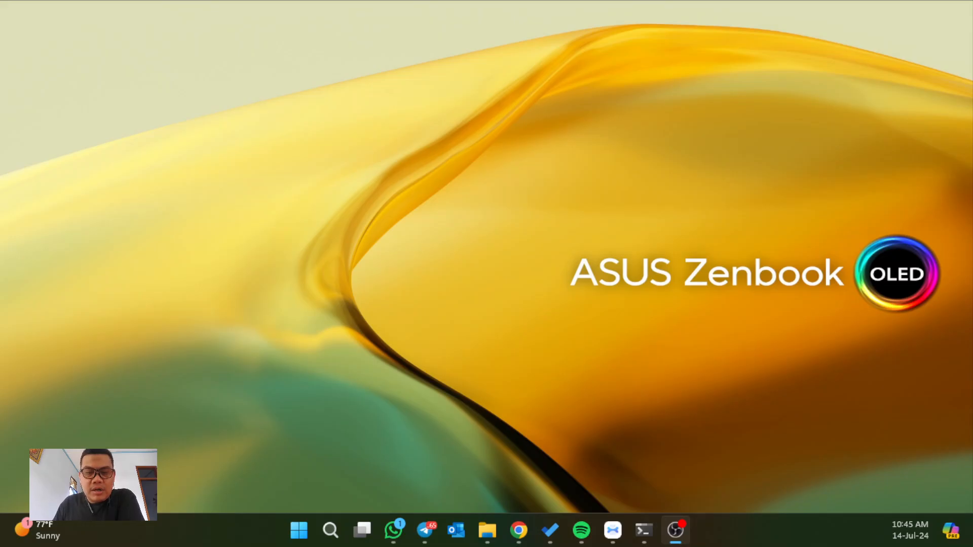
Step: Switch to Camunda Cockpit in the browser and examine the percetakan instance's process diagram across the Pemesanan Cetakan and Percetakan pools
key(alt+Tab)
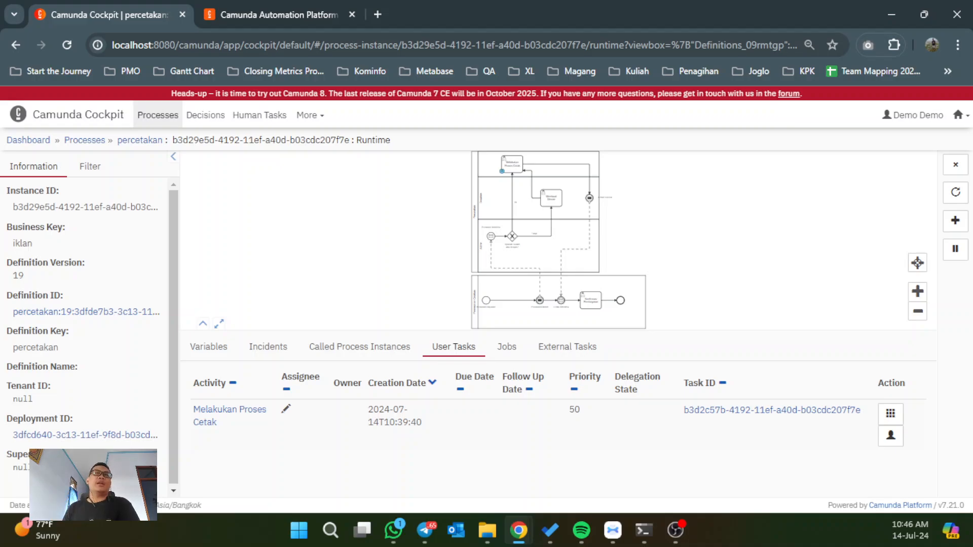
scroll(645, 269, up, 5)
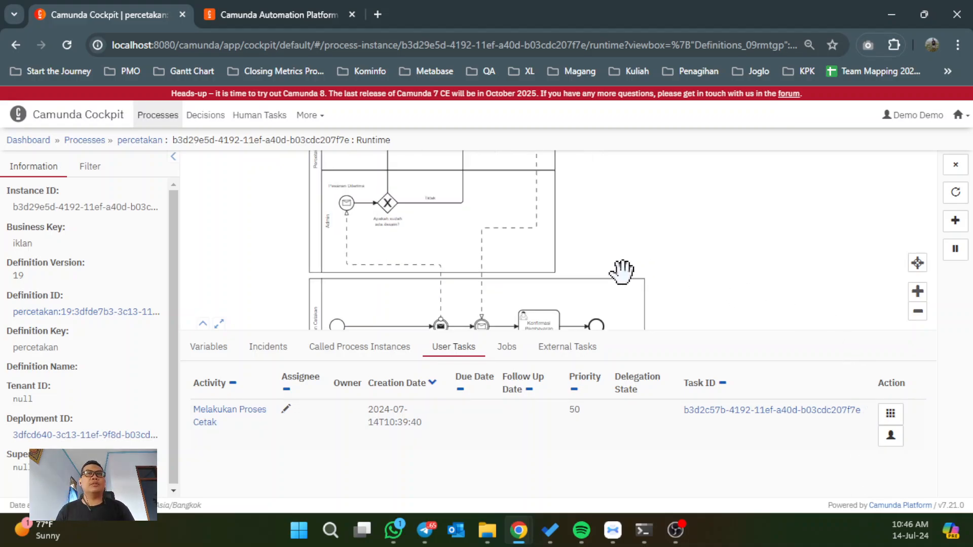
scroll(436, 269, up, 2)
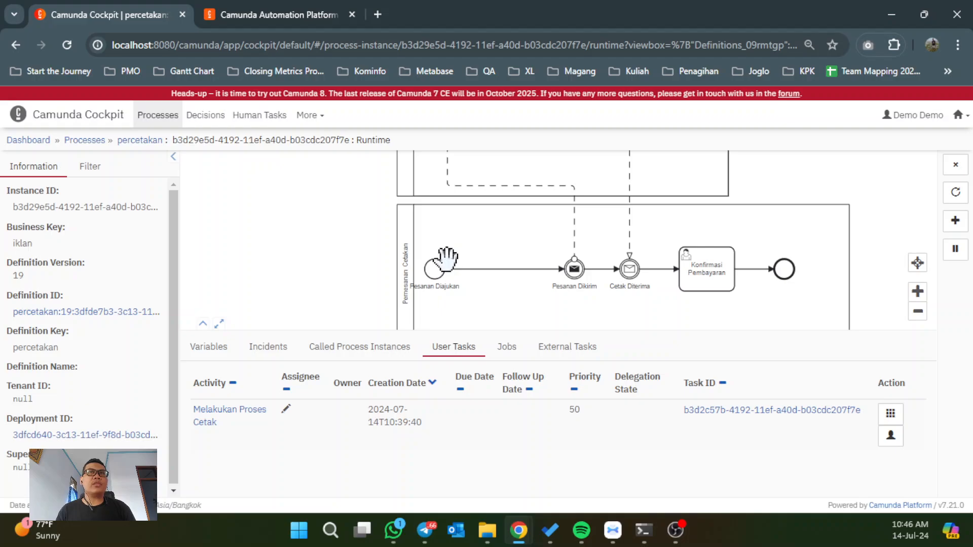
scroll(396, 300, up, 2)
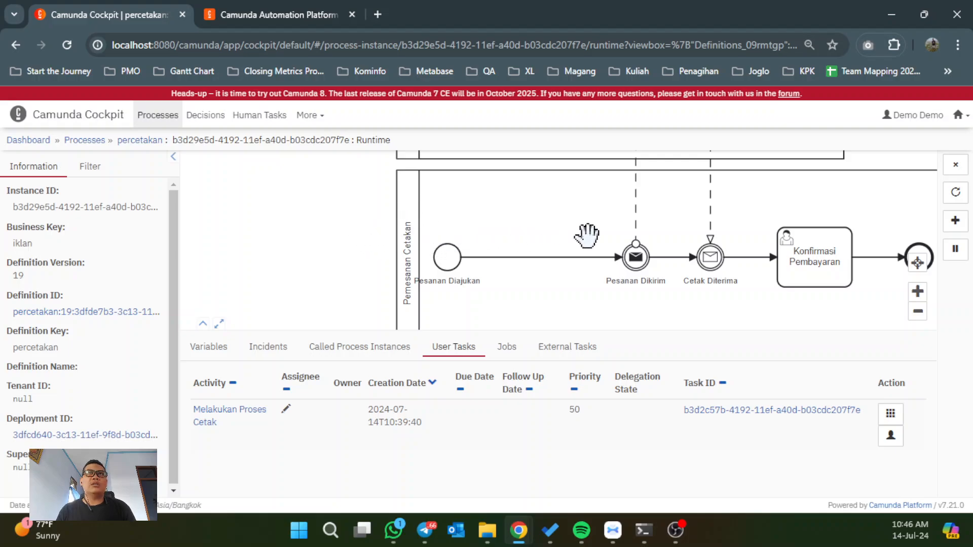
scroll(602, 264, up, 5)
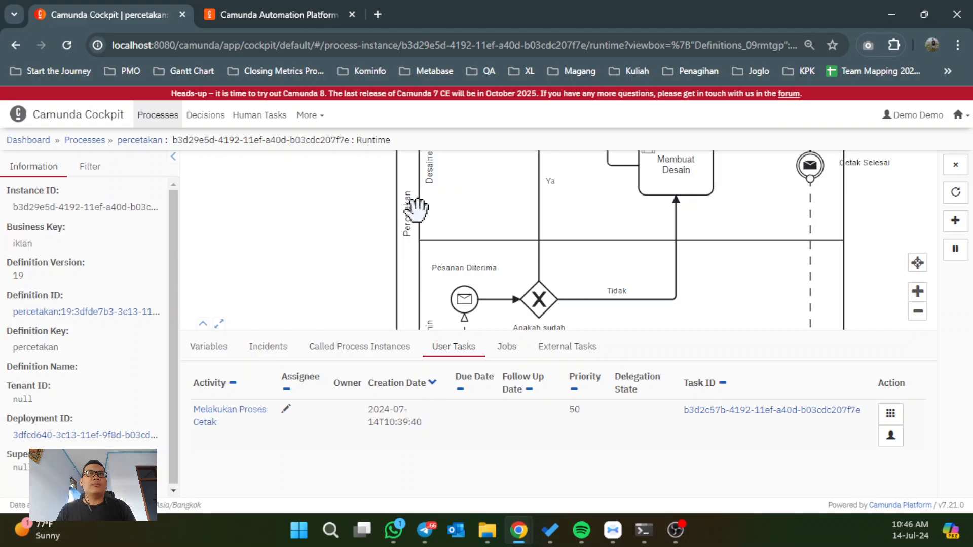
scroll(416, 206, down, 1)
scroll(417, 206, up, 2)
scroll(433, 264, down, 4)
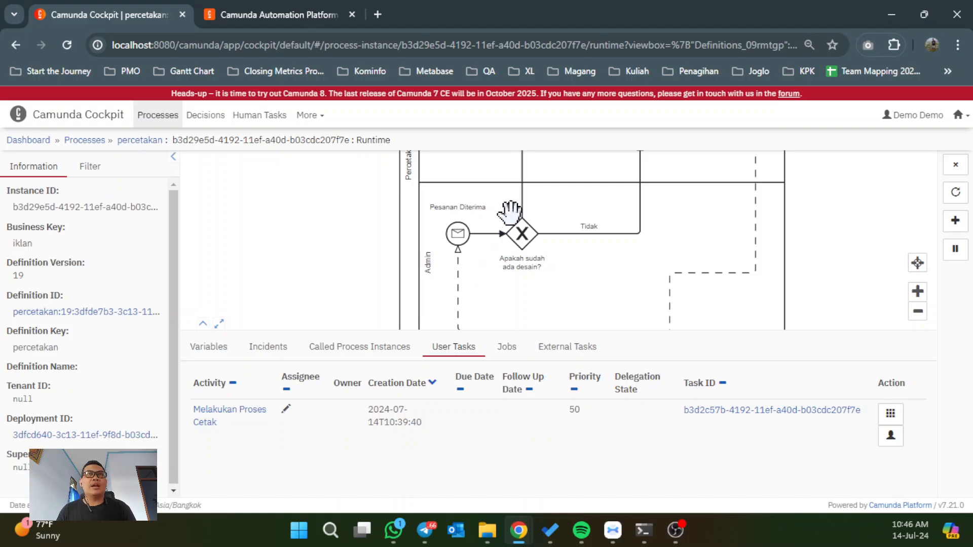
scroll(523, 235, down, 2)
scroll(501, 249, down, 2)
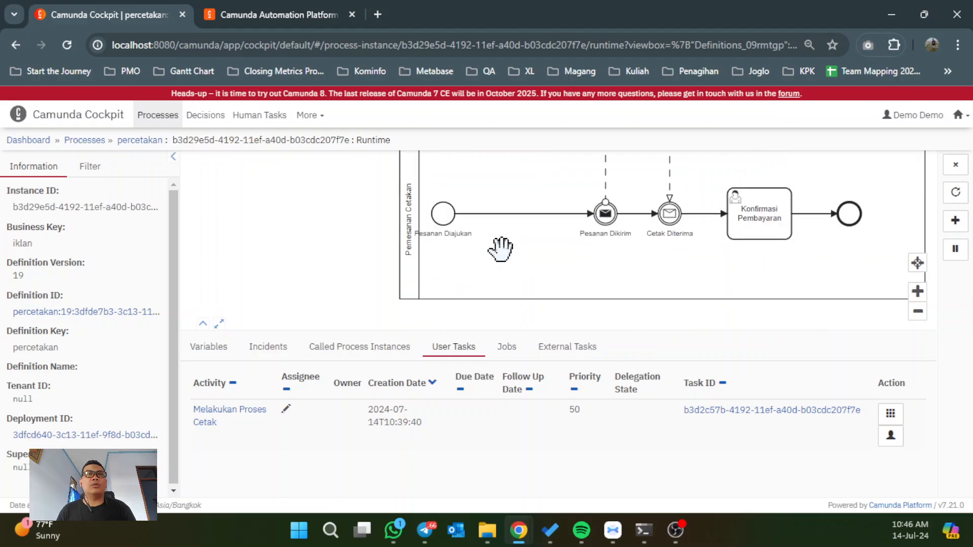
scroll(491, 265, up, 4)
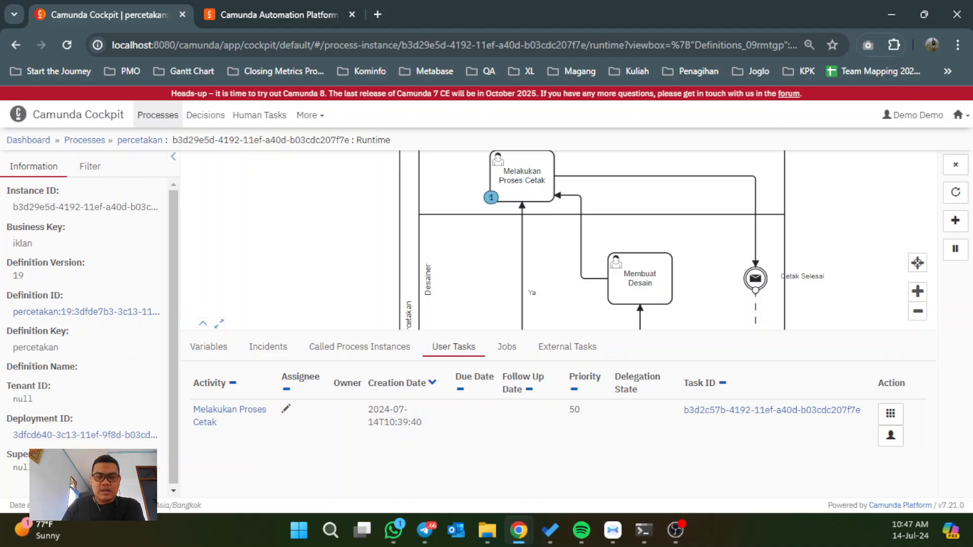
Step: Check the Start Process path parameters in Apidog against the instance's definition ID in Camunda Cockpit
key(alt+Tab)
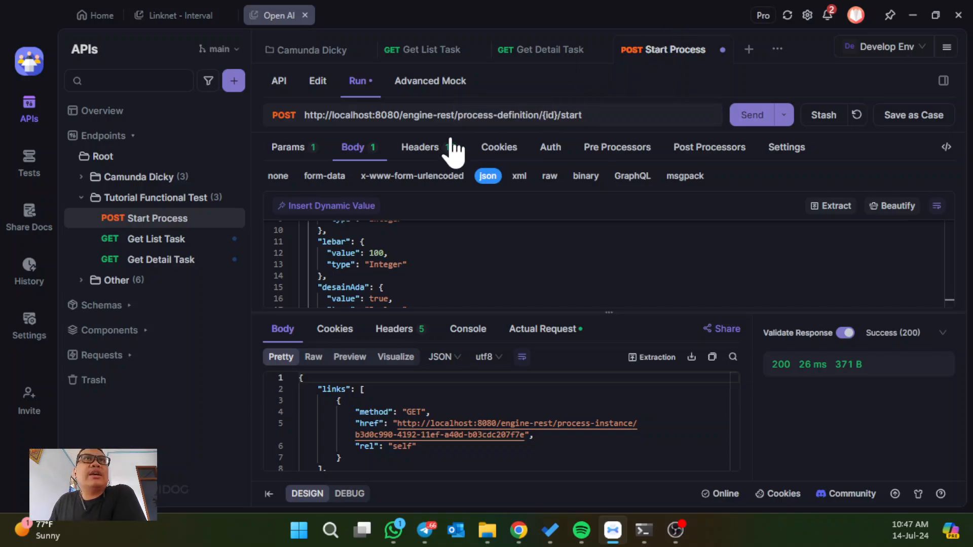
click(303, 149)
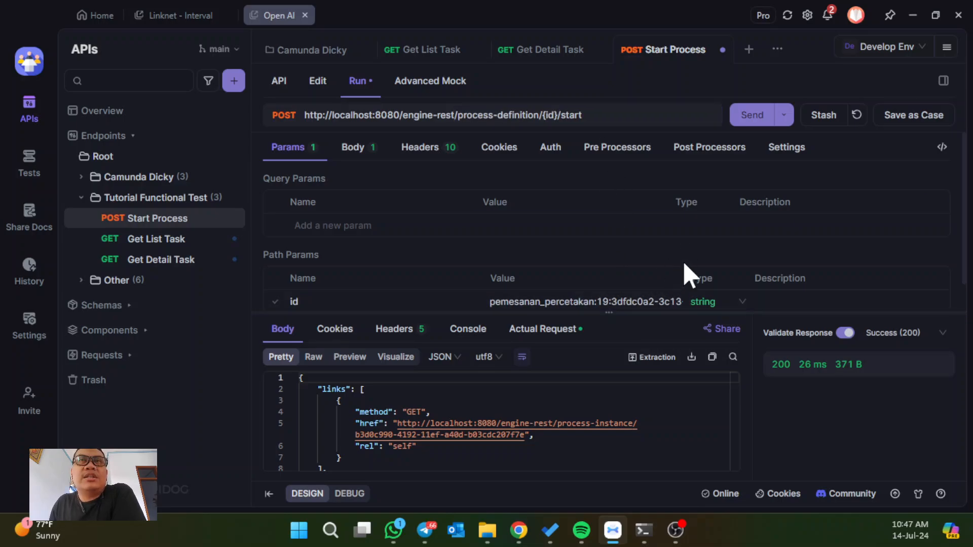
click(912, 15)
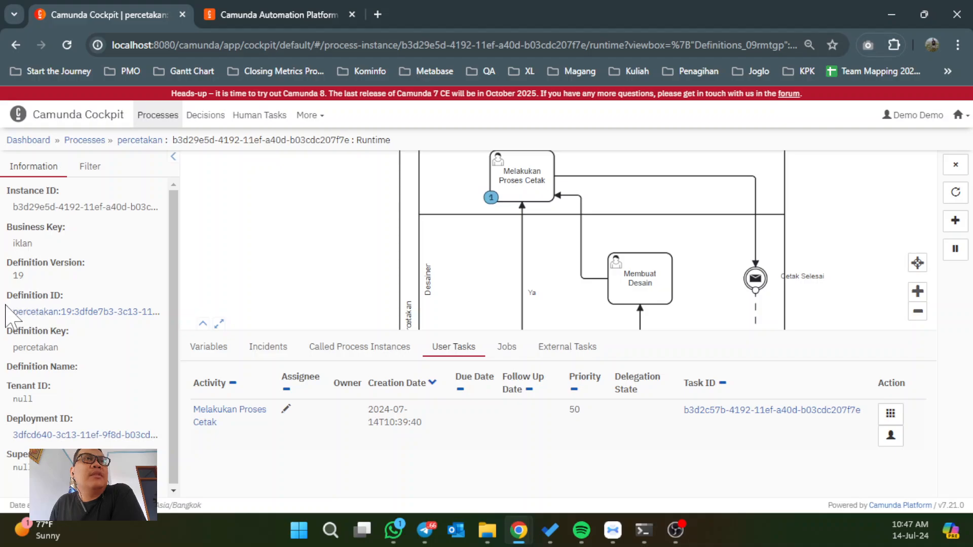
drag(4, 311, 93, 312)
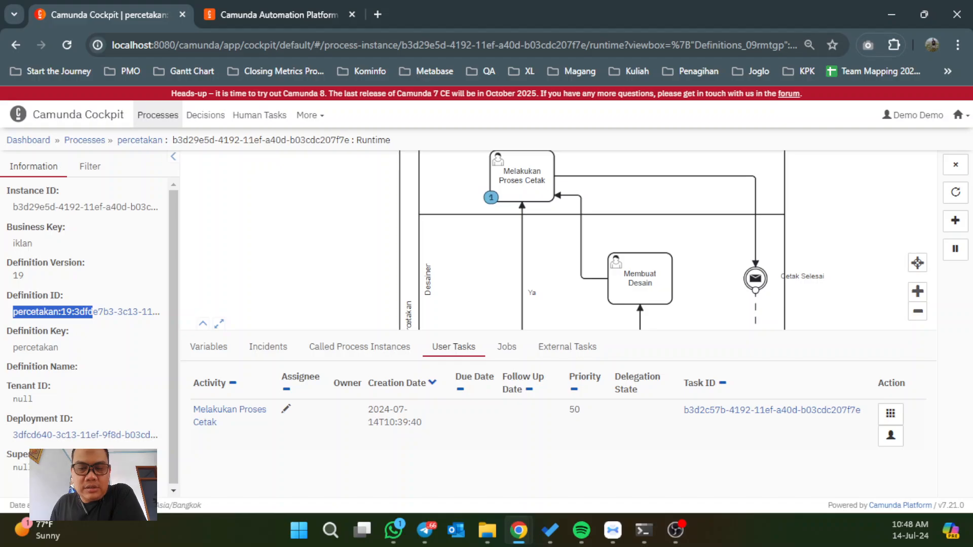
Step: Switch to Apidog and review the processDefinitionKey query parameter of the Get List Task request
key(alt+Tab)
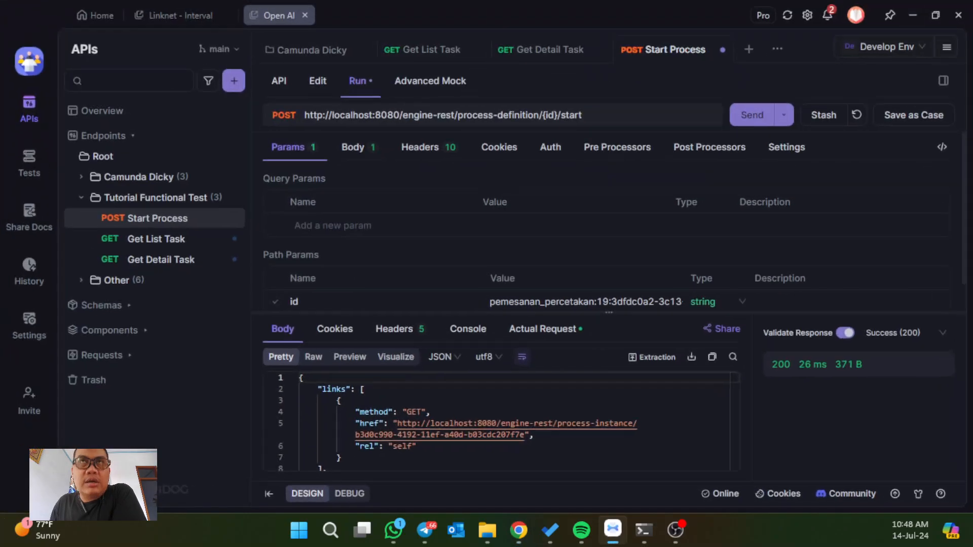
click(178, 247)
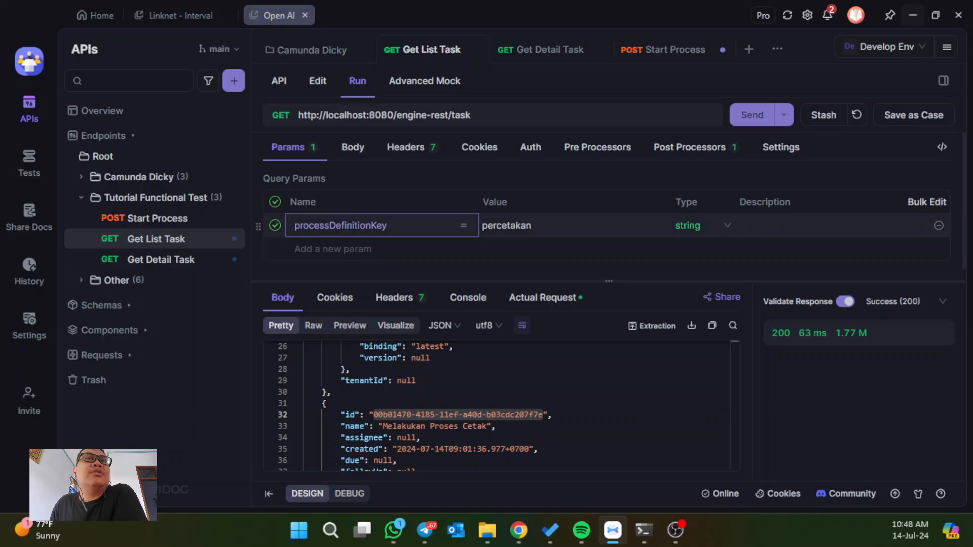
click(507, 225)
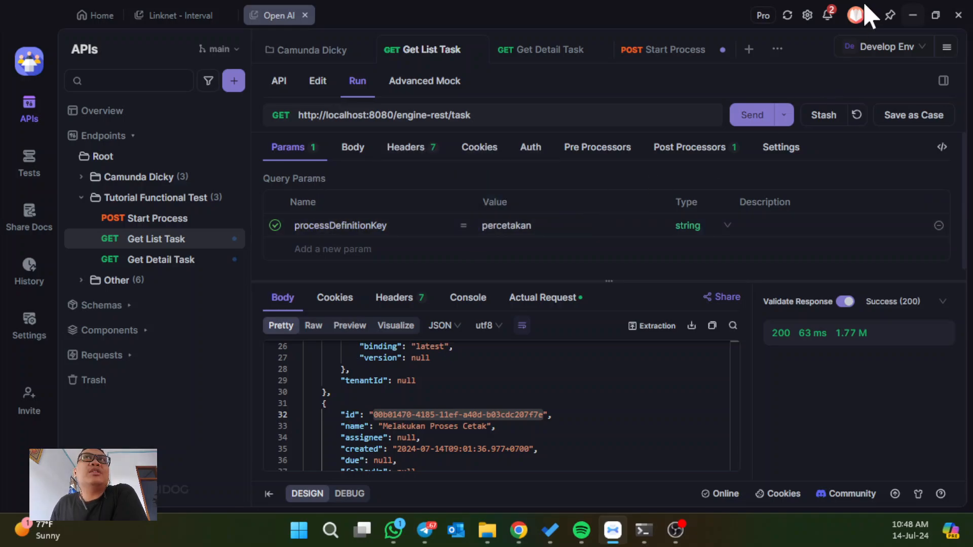
Step: Return to Camunda Cockpit, open the percetakan definition from the deployed processes and inspect its diagram
click(911, 15)
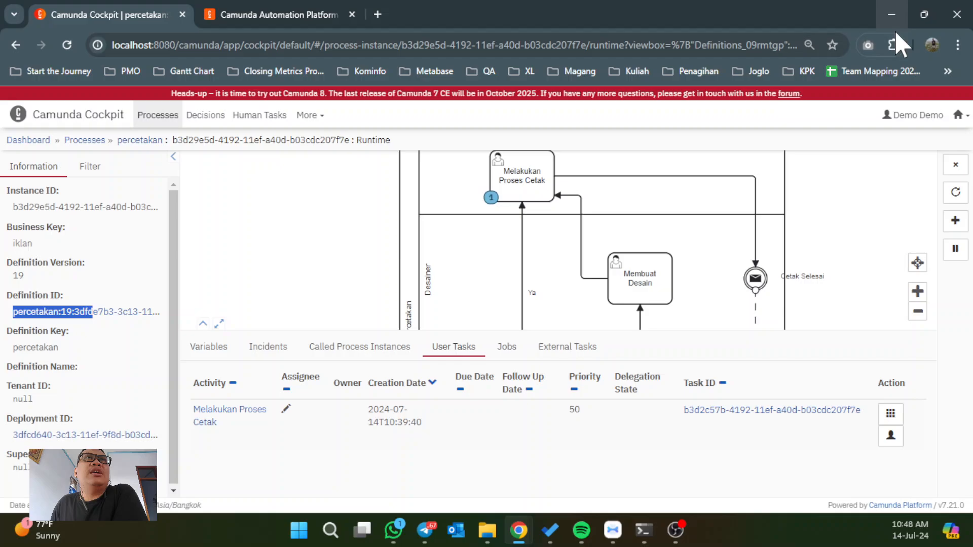
click(958, 115)
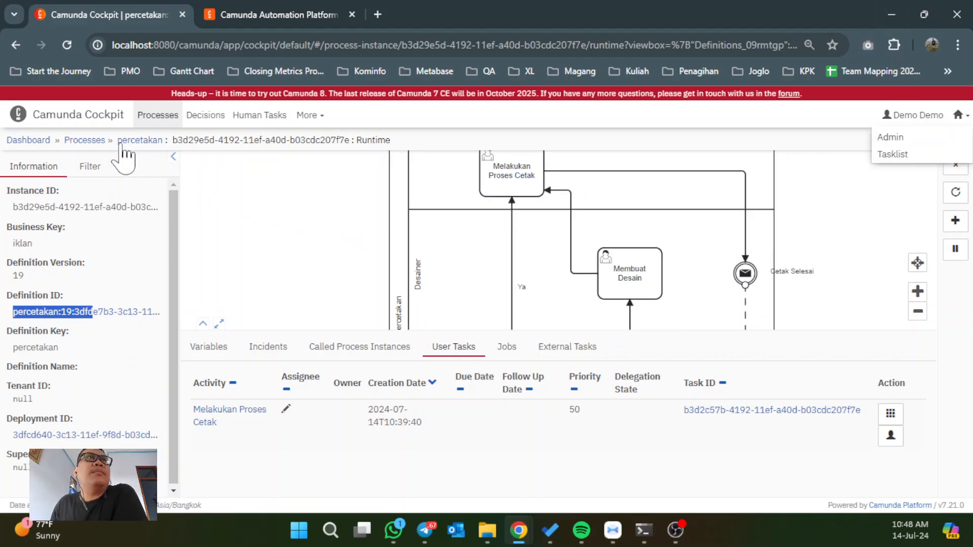
click(90, 117)
click(25, 427)
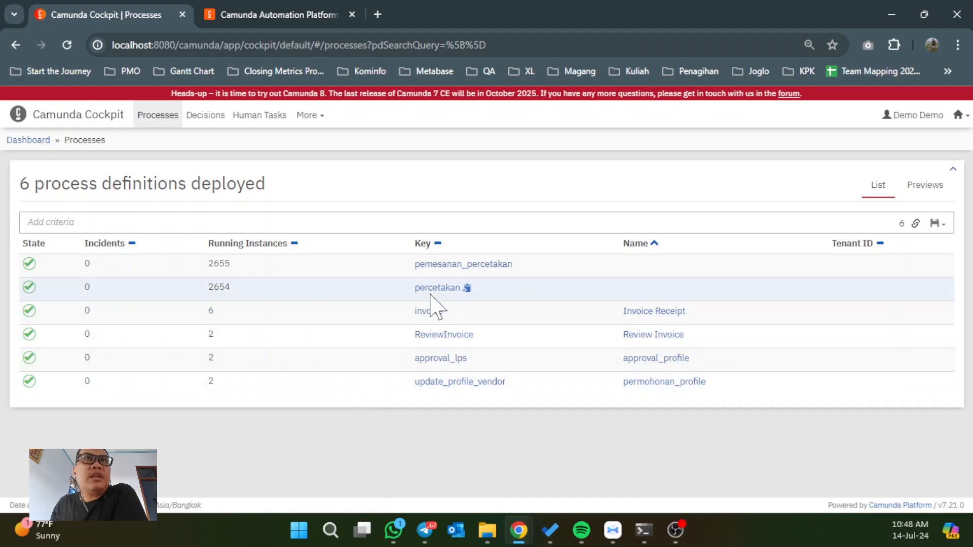
click(435, 289)
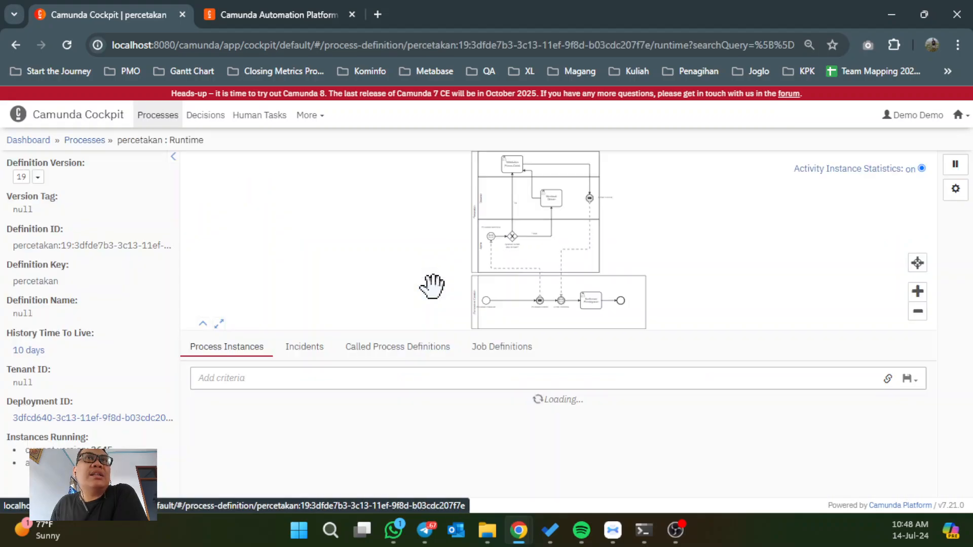
scroll(530, 167, up, 5)
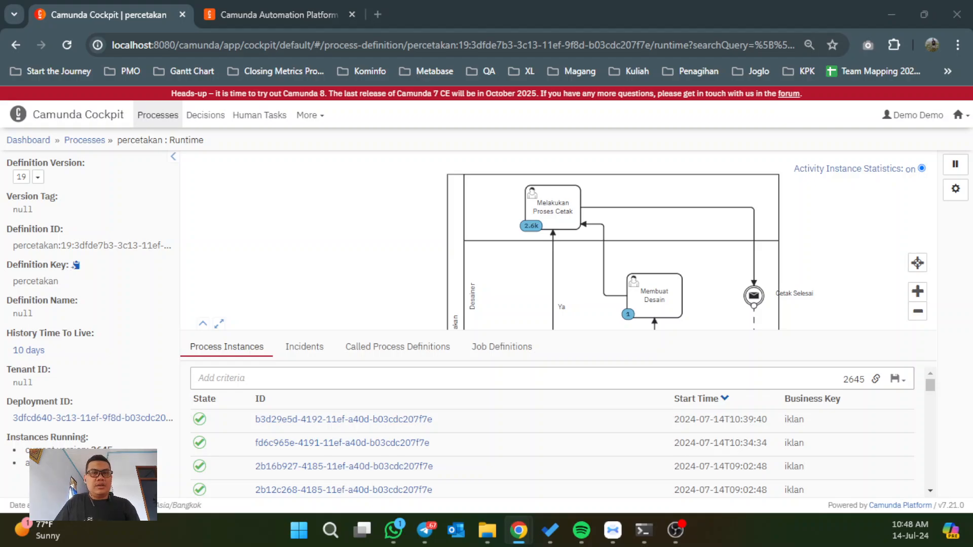
Step: Switch to Apidog and review the URL and id path parameter of the Get Detail Task request
key(alt+Tab)
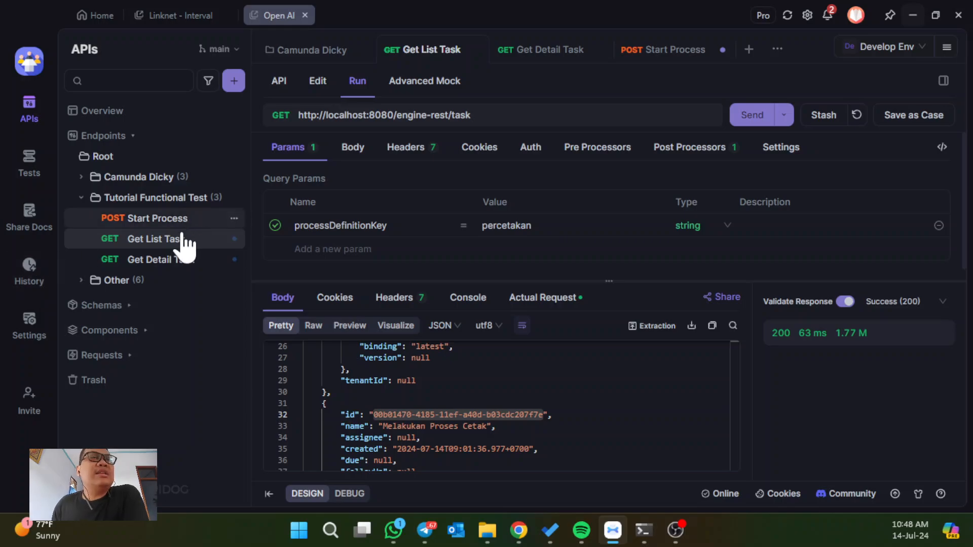
click(165, 259)
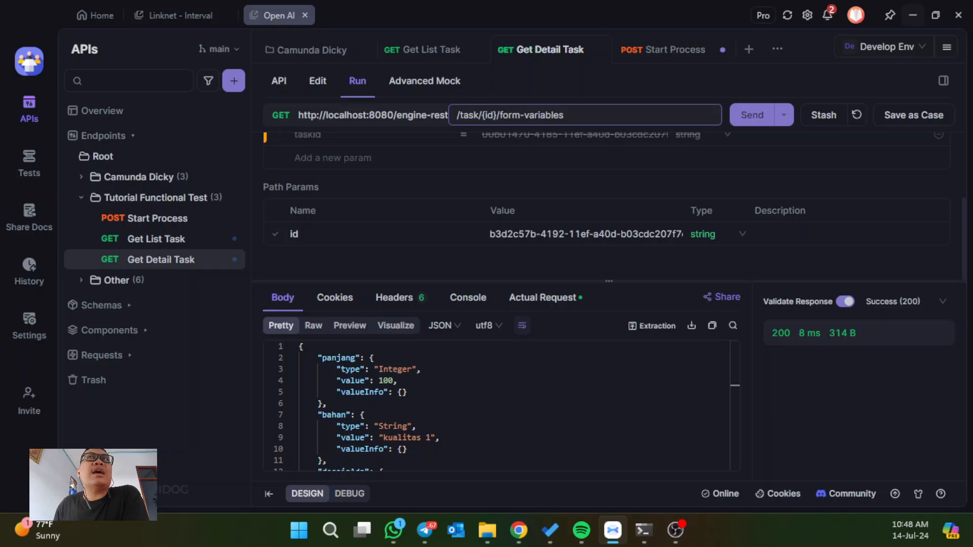
key(Escape)
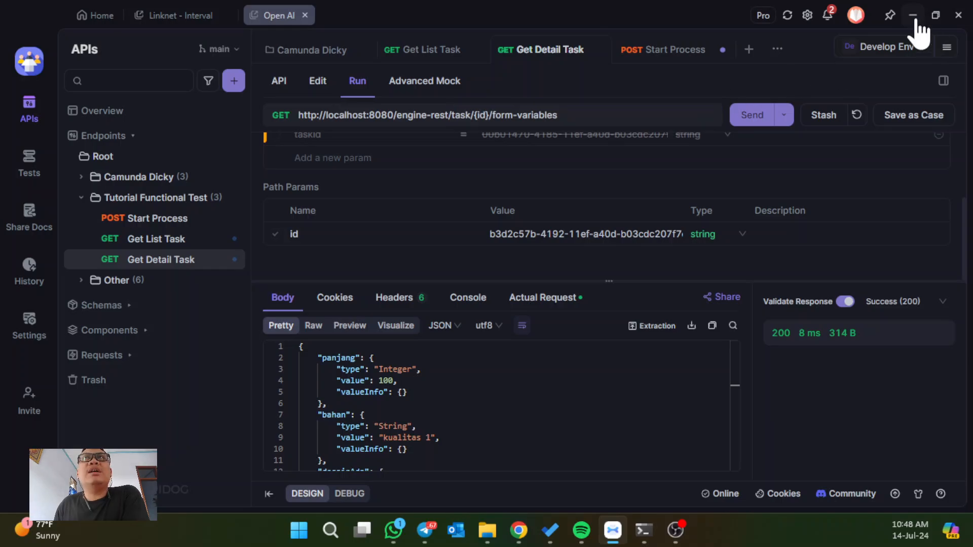
Step: Return to Camunda Cockpit and show the user tasks of the most recently started percetakan instance
click(912, 16)
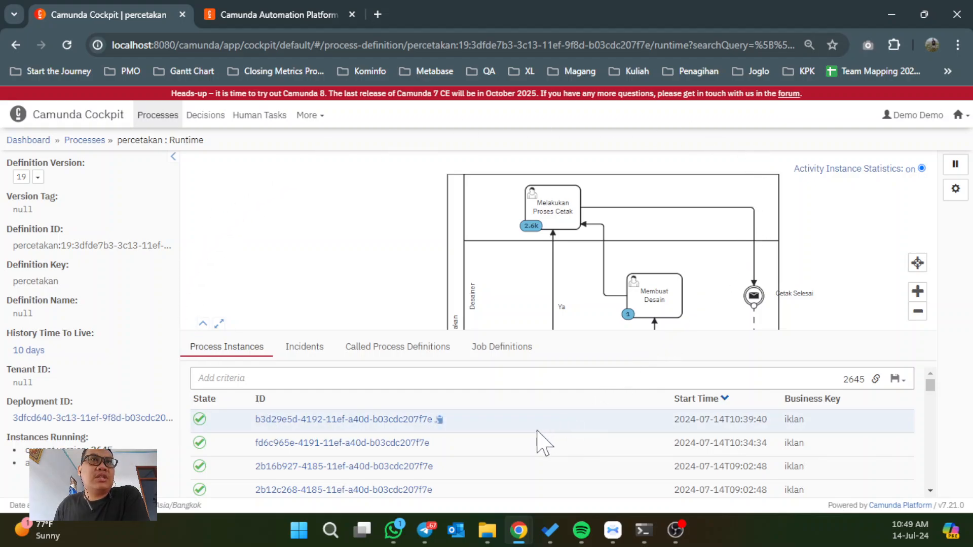
click(400, 420)
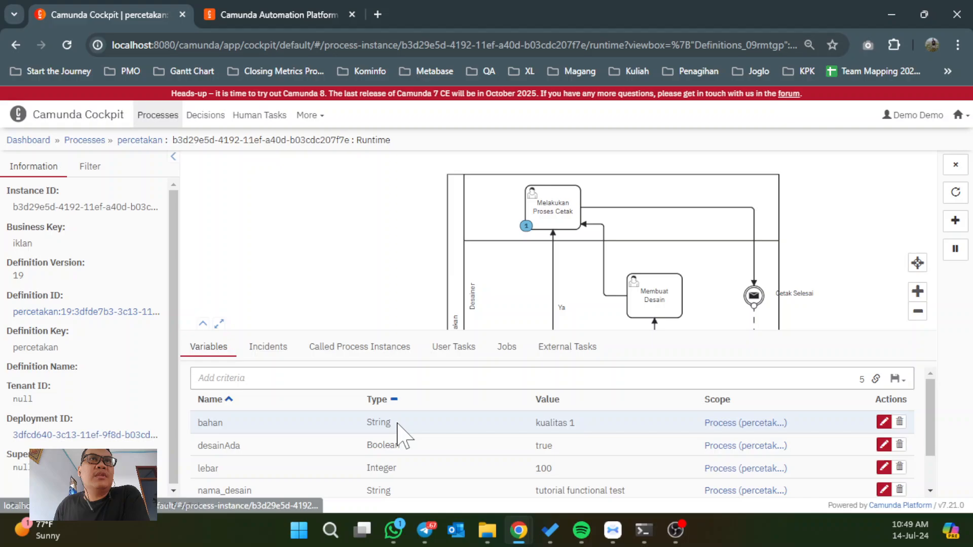
click(461, 357)
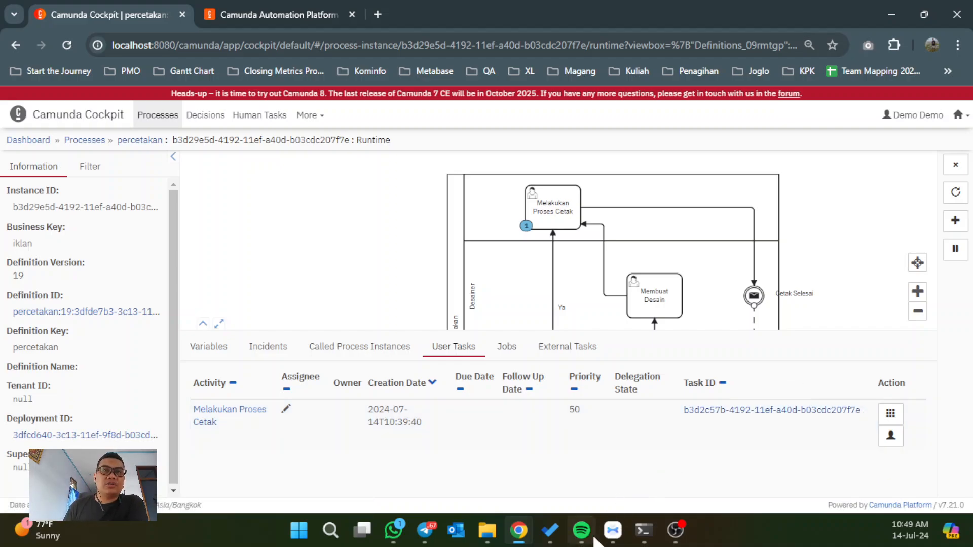
Step: Switch to Apidog and show the beginning of the Start Process request's JSON body
click(612, 532)
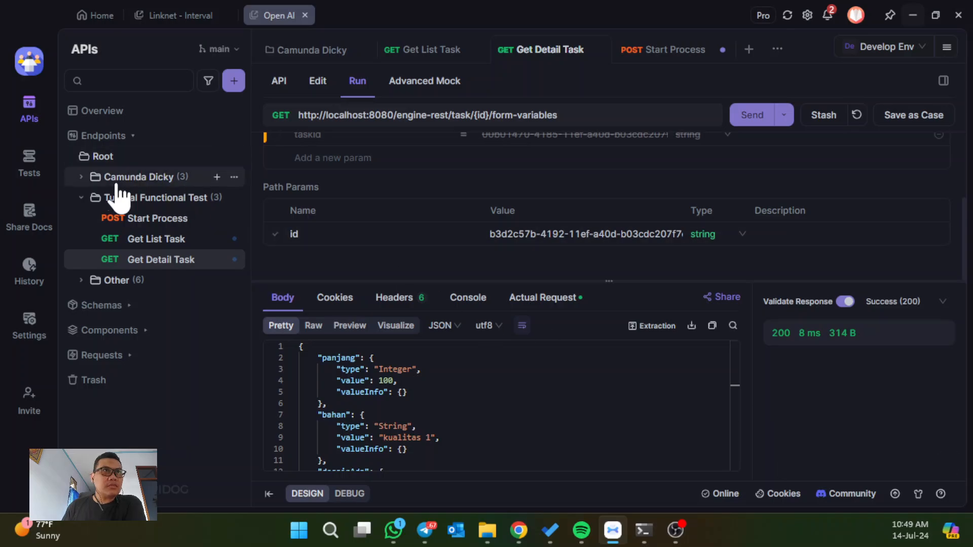
click(154, 226)
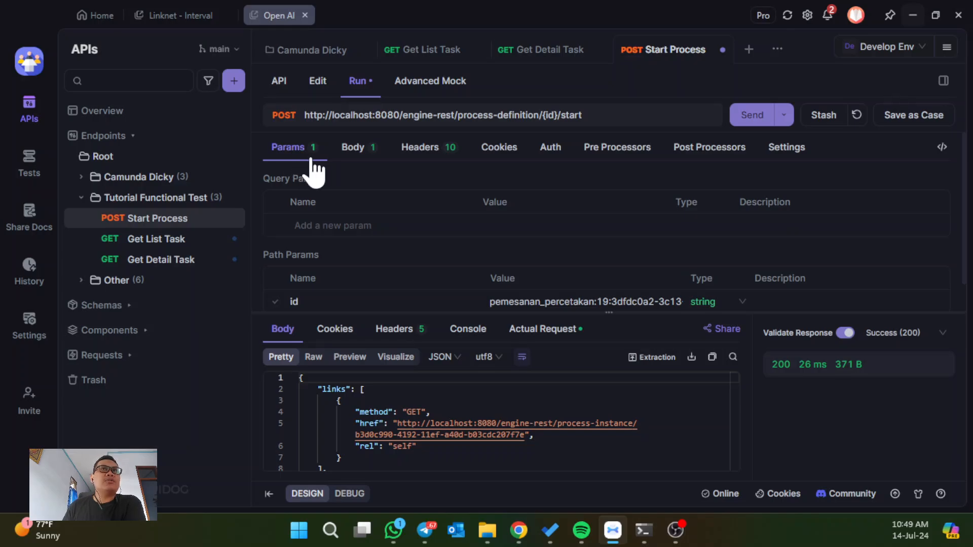
click(372, 152)
scroll(393, 218, up, 3)
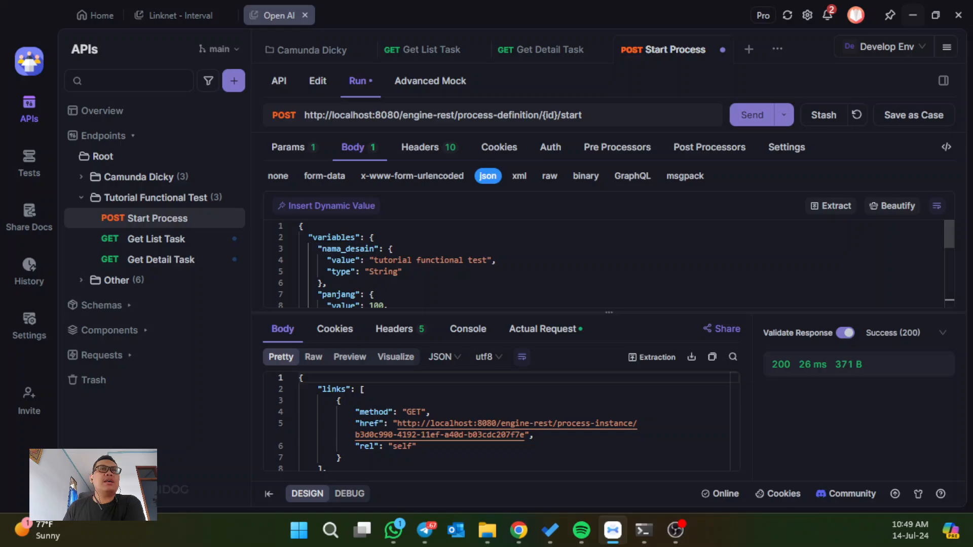
Step: Consult the task query operation in the browser's Camunda REST documentation, then return to Apidog
click(912, 16)
click(284, 15)
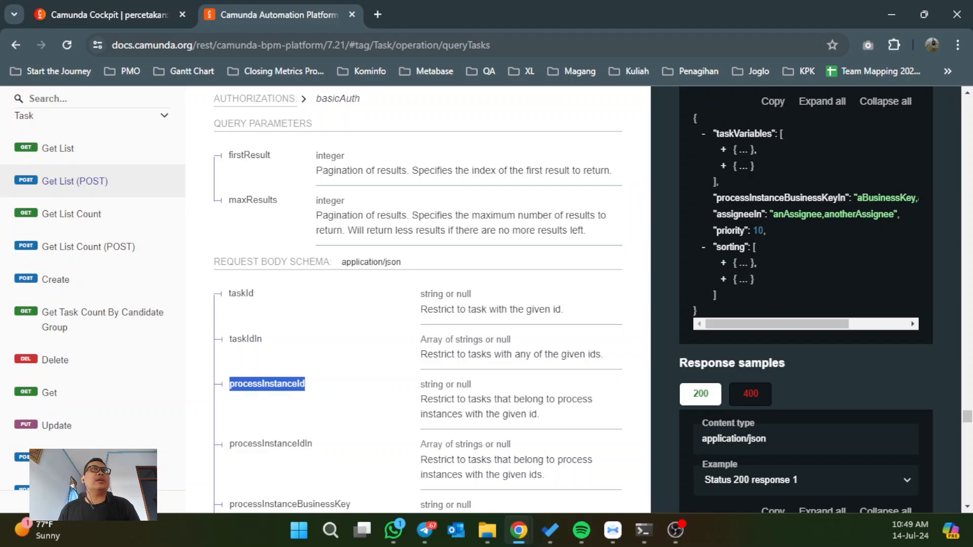
key(alt+Tab)
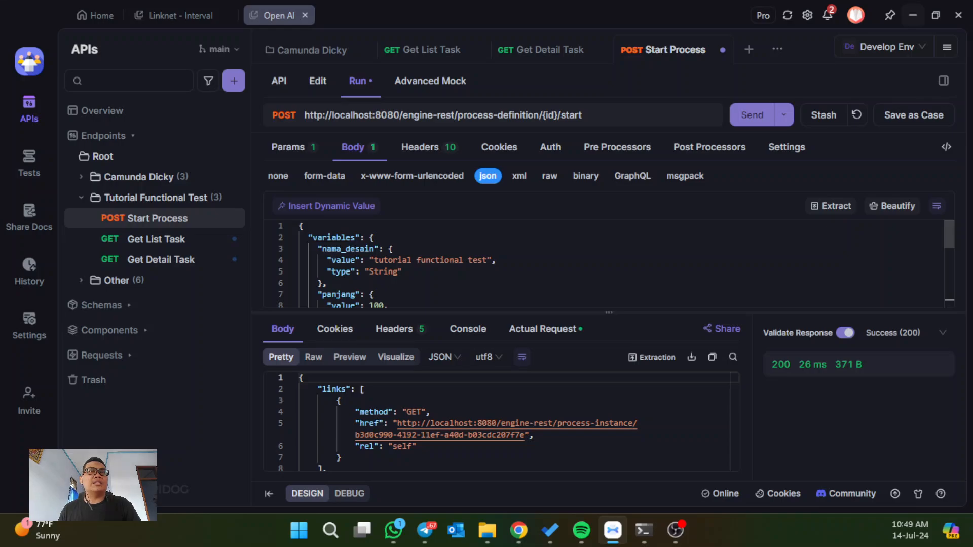
Step: Review the variables in the Start Process JSON body, from nama_desain through panjang, lebar and desainAda to bahan
drag(322, 249, 497, 260)
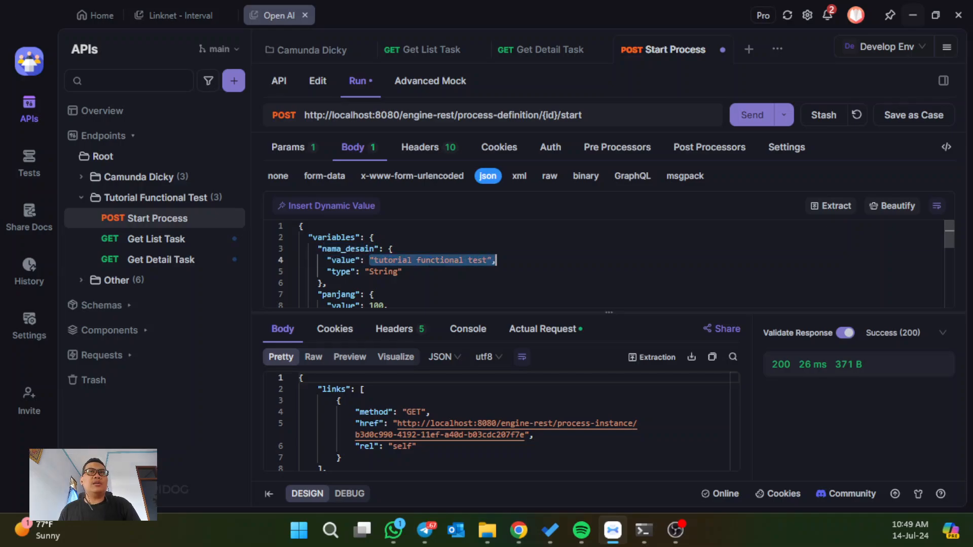
drag(328, 283, 393, 272)
scroll(393, 272, down, 1)
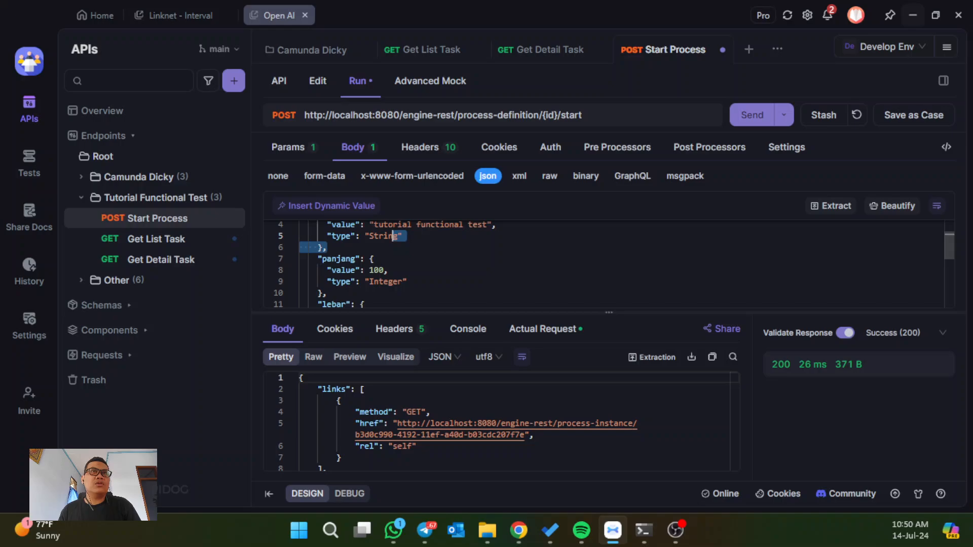
scroll(393, 263, down, 1)
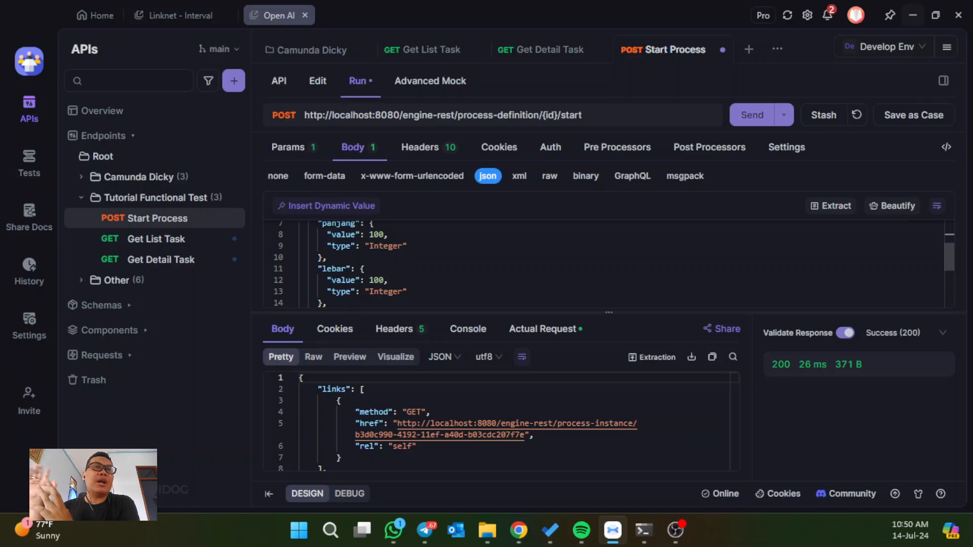
scroll(602, 263, down, 2)
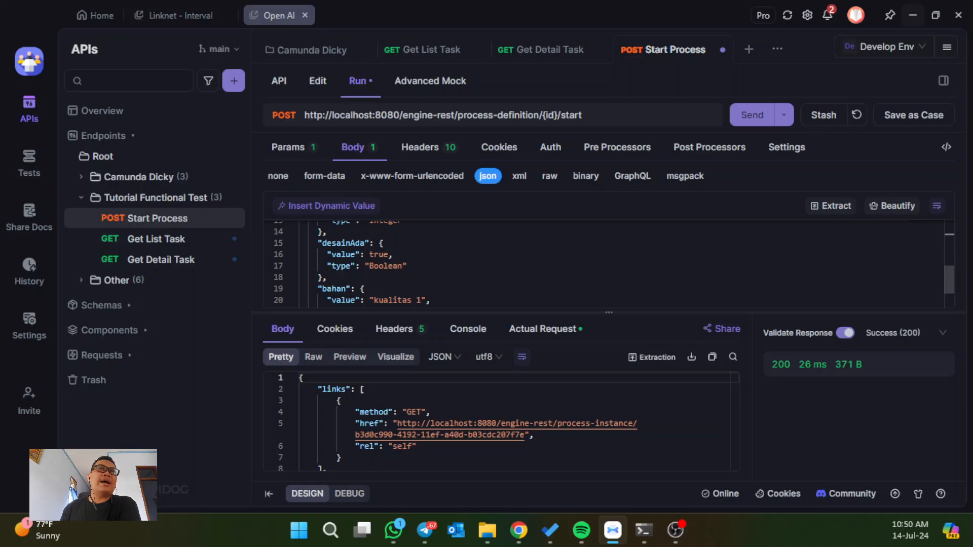
Step: Review the desainAda and bahan variables at the end of the Start Process request's JSON body
click(378, 254)
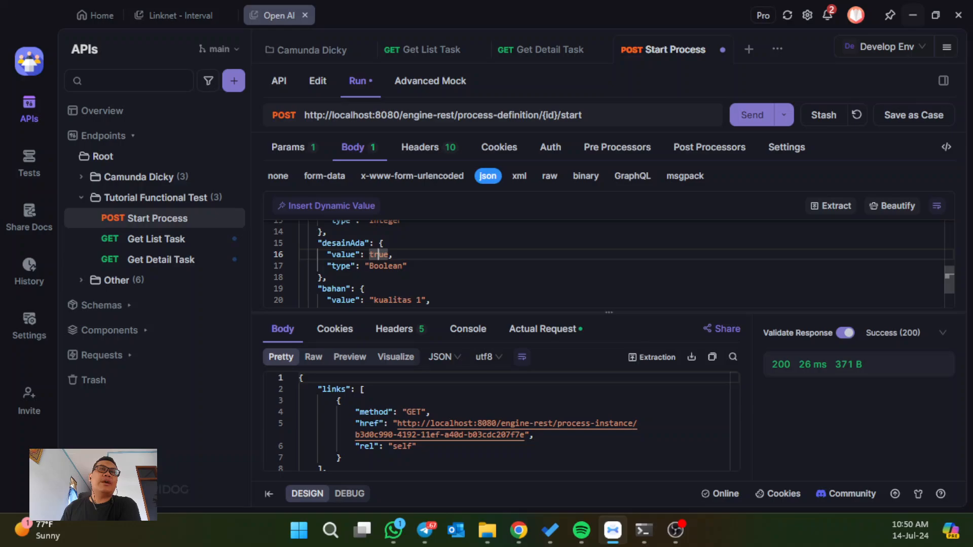
scroll(602, 263, down, 1)
scroll(603, 263, up, 1)
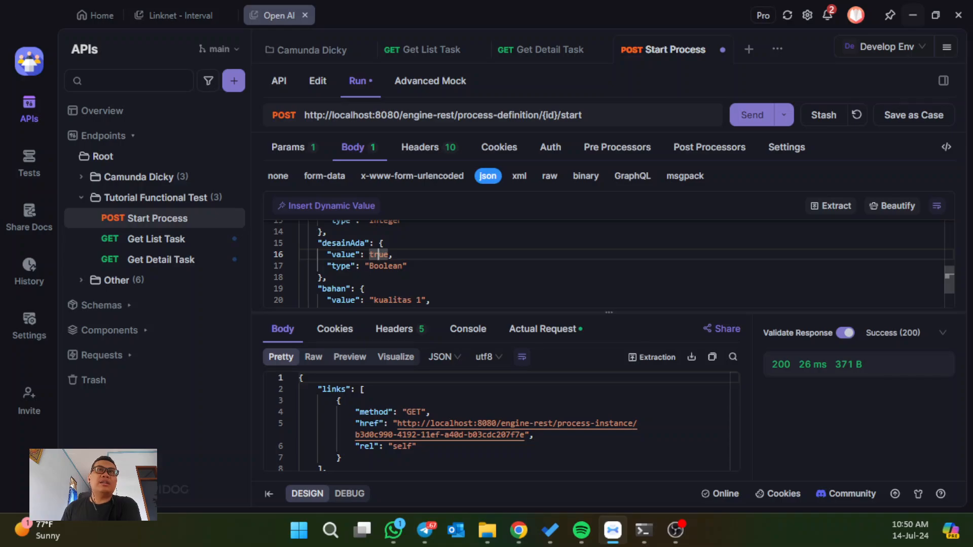
scroll(603, 264, down, 1)
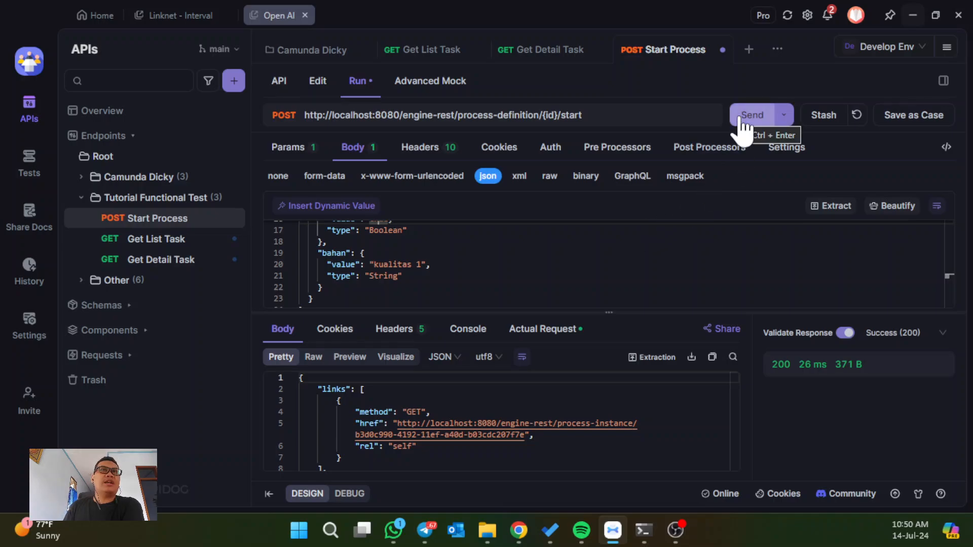
Step: Set the nama_desain value to "tutorial functional test [new]" in the Start Process JSON body and send the request
scroll(590, 263, up, 5)
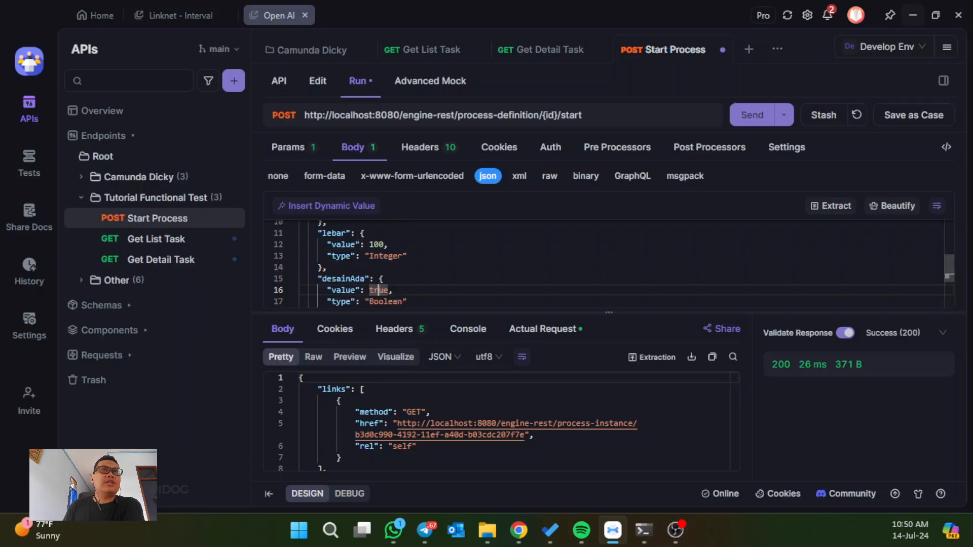
scroll(591, 263, up, 1)
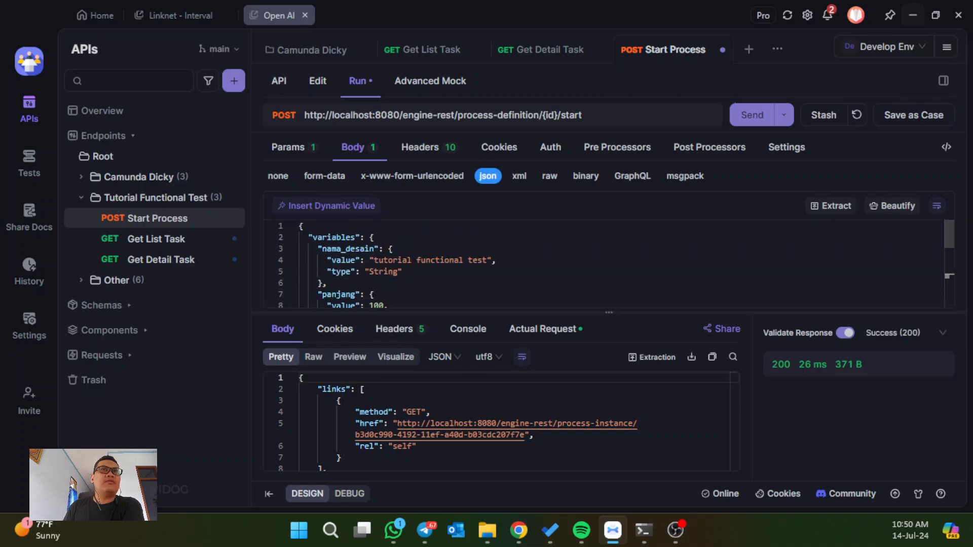
scroll(379, 291, down, 1)
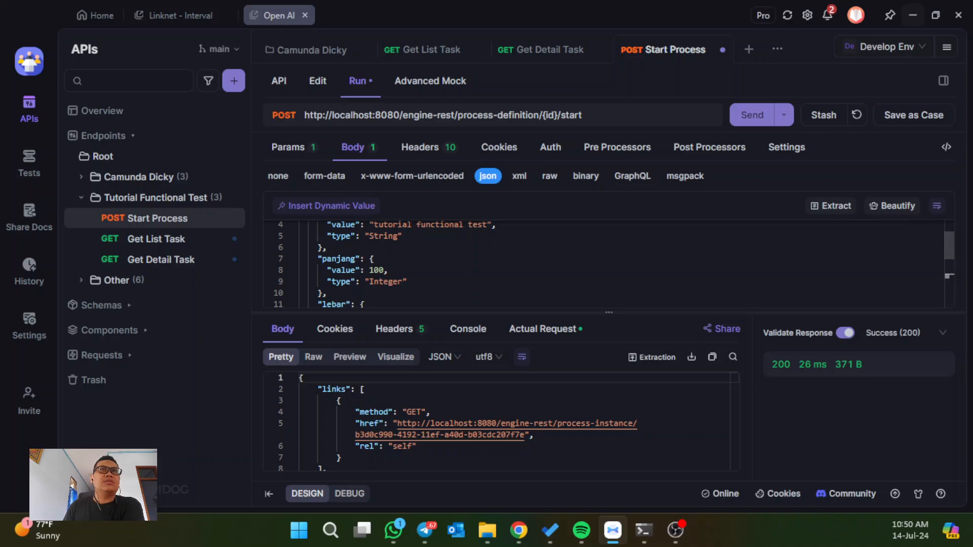
double_click(478, 225)
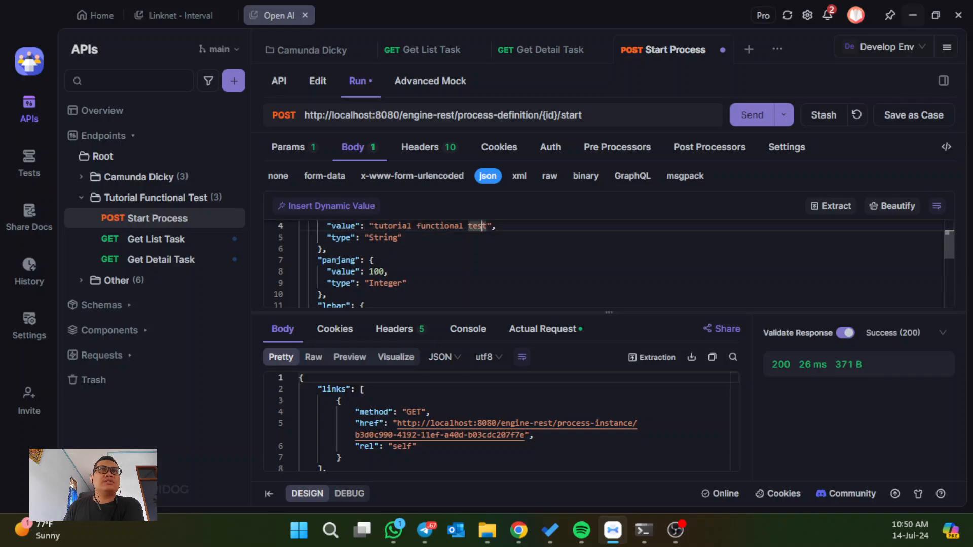
key(Right)
text([new)
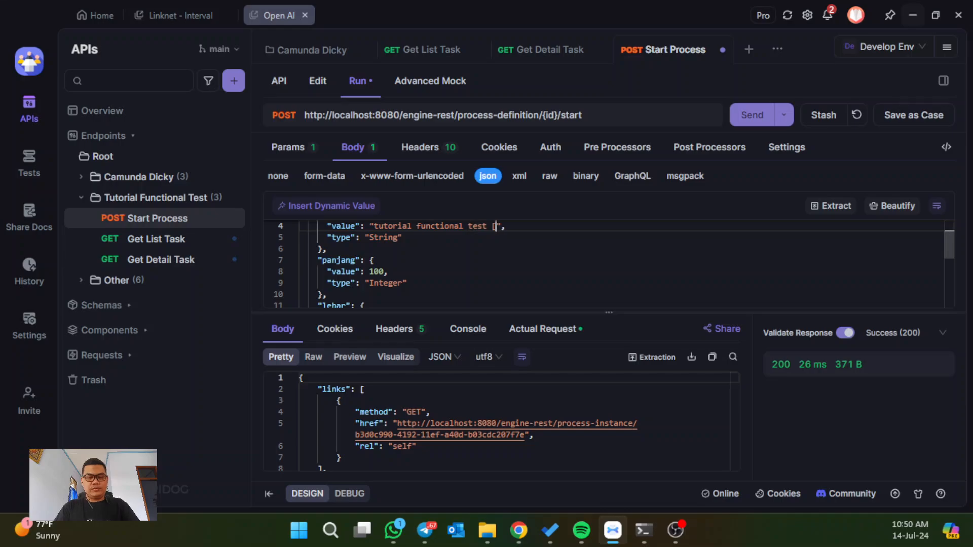
text(])
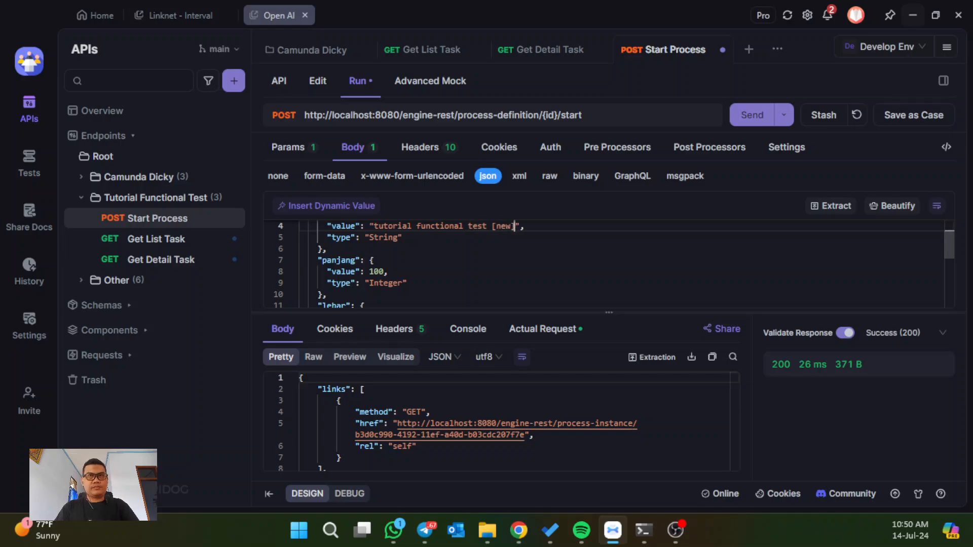
click(752, 117)
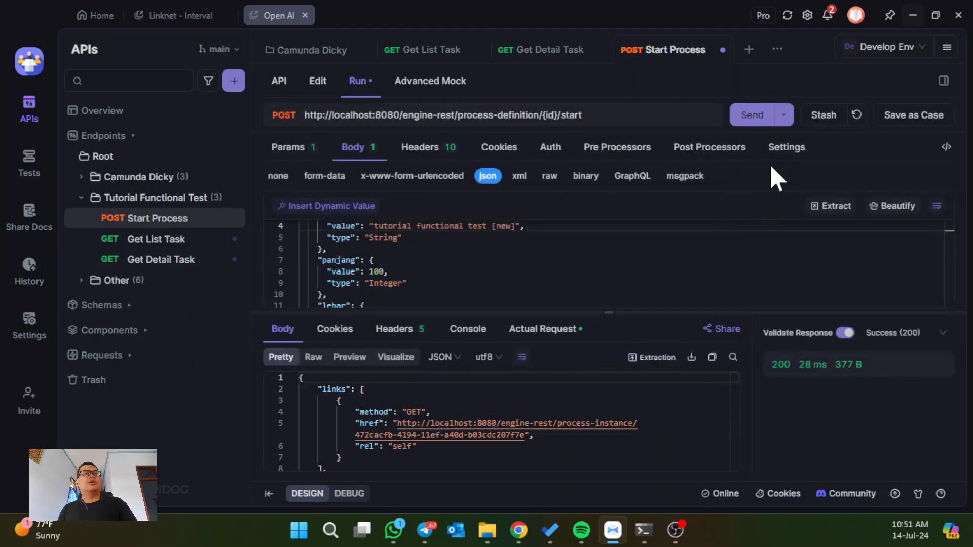
Step: Switch to Camunda Cockpit, open the most recently started percetakan instance and examine its variables, including nama_desain
key(alt+Tab)
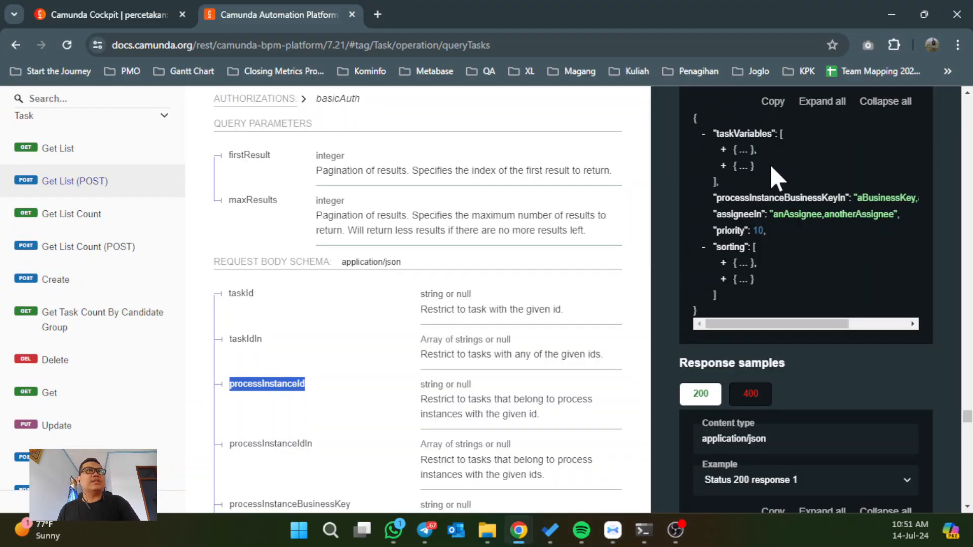
click(62, 14)
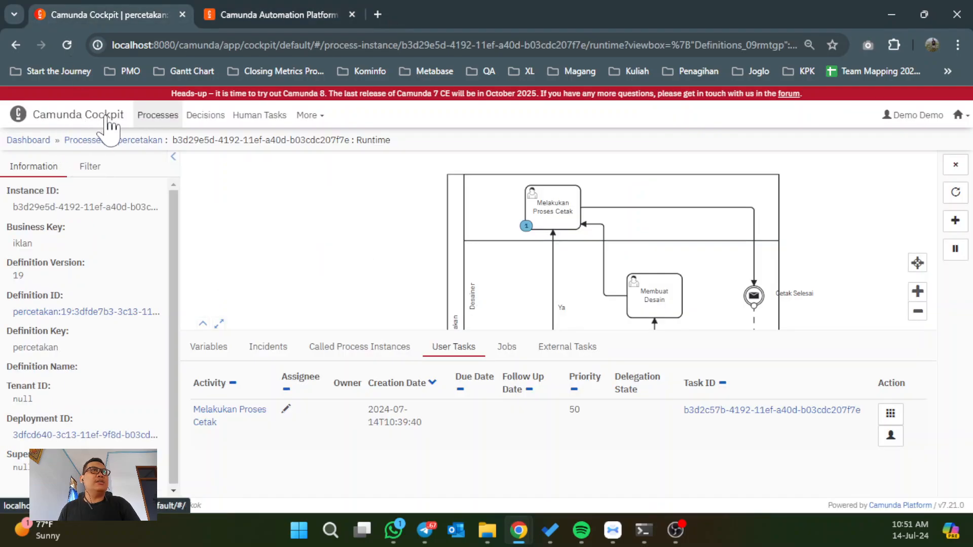
click(104, 117)
click(170, 243)
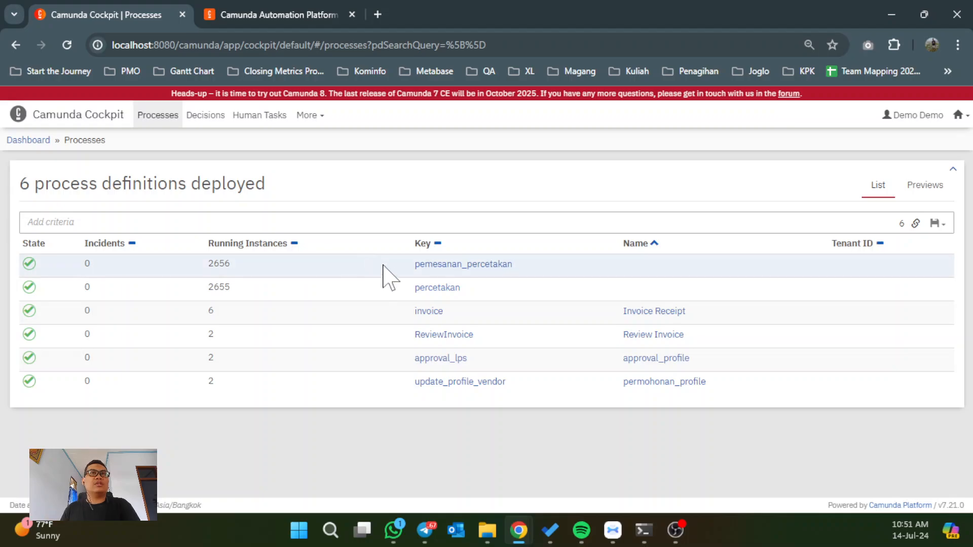
click(419, 288)
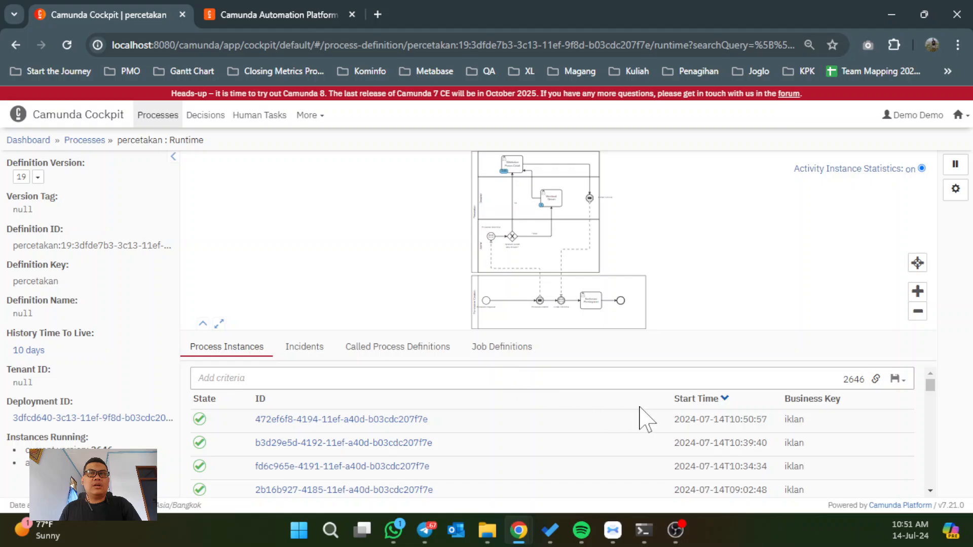
click(413, 422)
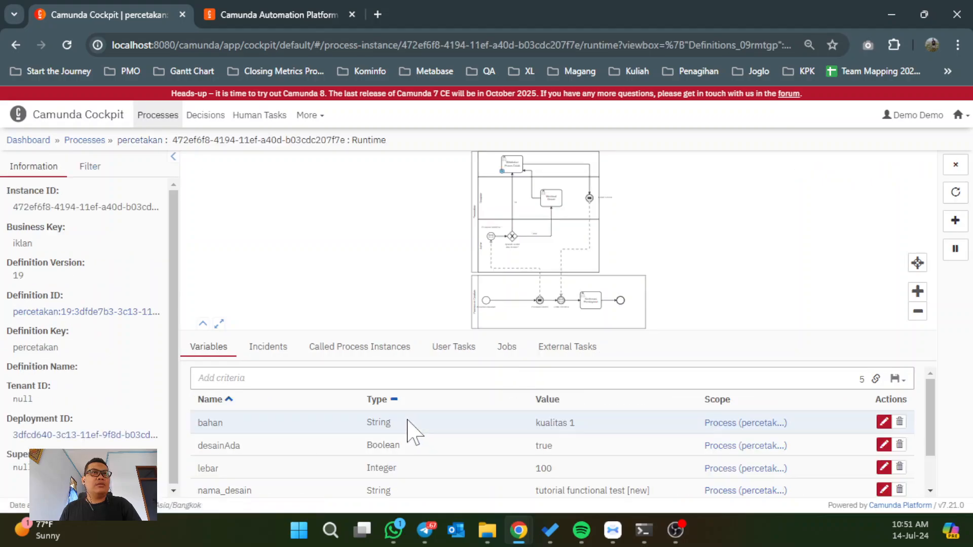
scroll(565, 452, down, 1)
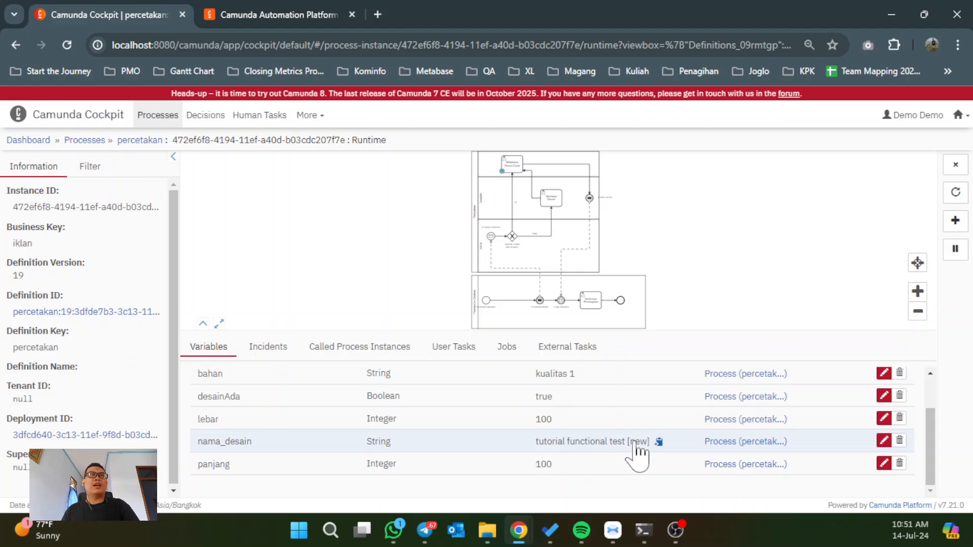
Step: Switch to Apidog and send the Get List Task request filtered by processDefinitionKey percetakan
key(alt+Tab)
click(155, 239)
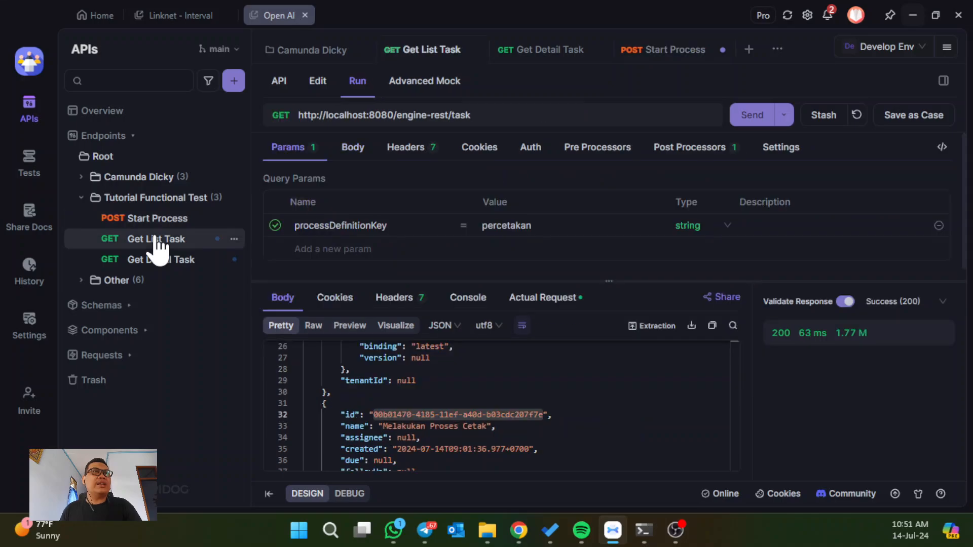
click(746, 117)
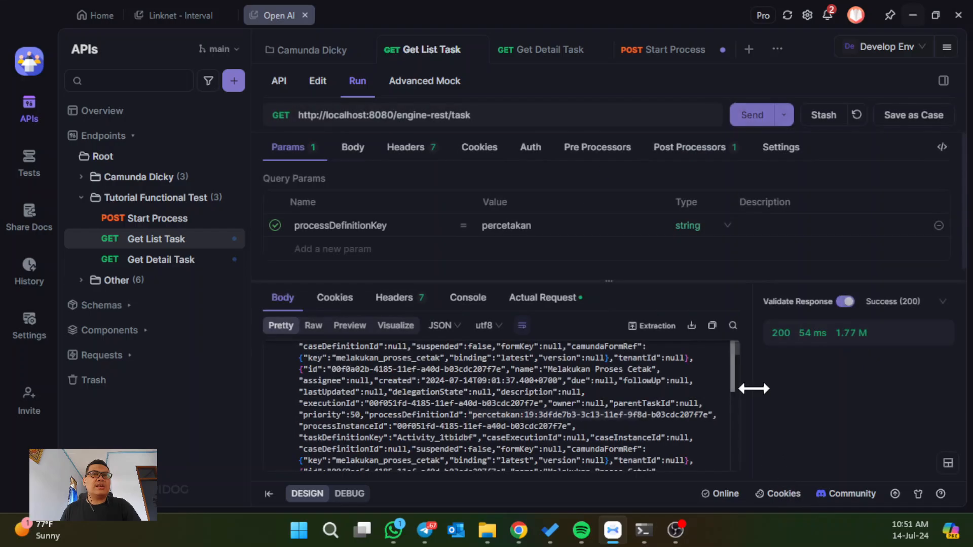
Step: Show the user tasks of the newest percetakan instance in Camunda Cockpit and return to Apidog
key(alt+Tab)
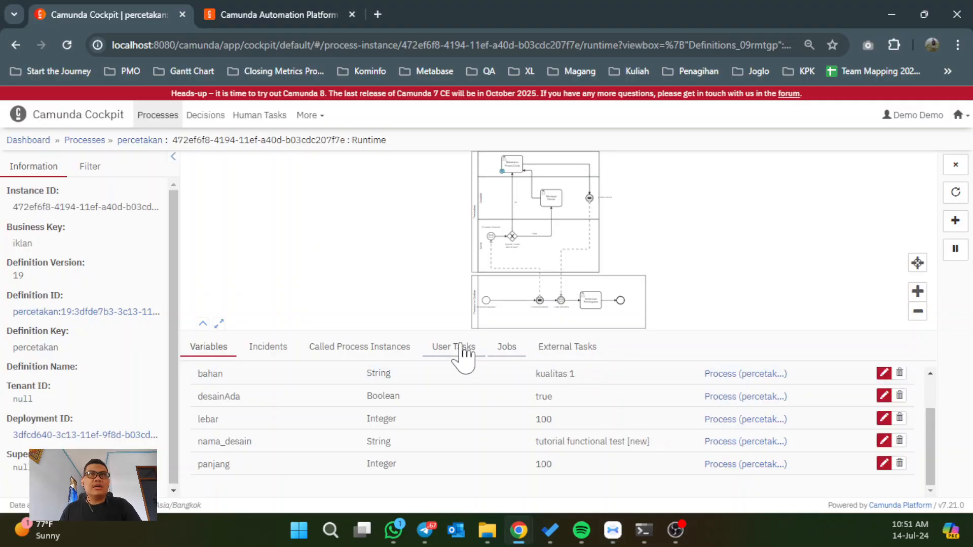
click(461, 349)
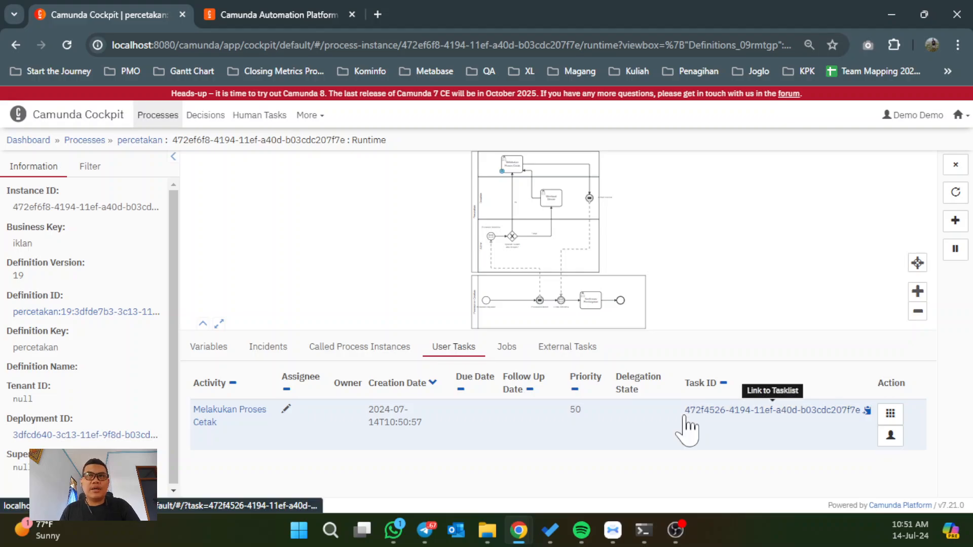
key(alt+Tab)
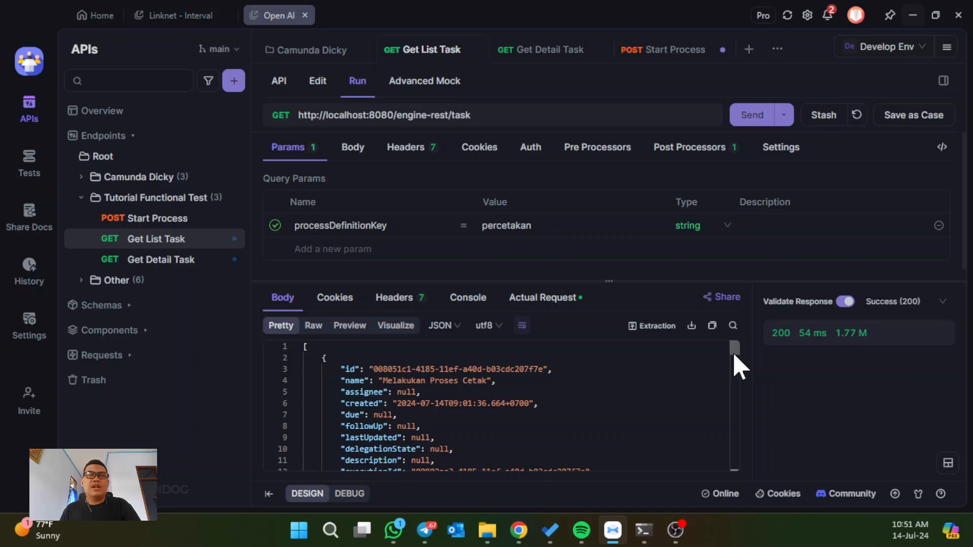
Step: Examine the last entry of the Get List Task response, comparing it with the newest instance's user task in Camunda Cockpit
drag(734, 355, 742, 471)
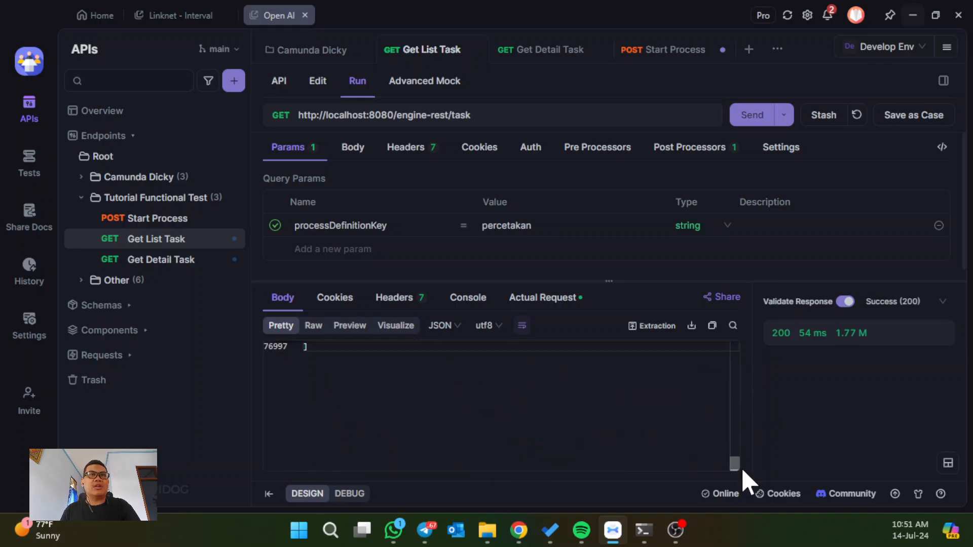
scroll(497, 405, up, 6)
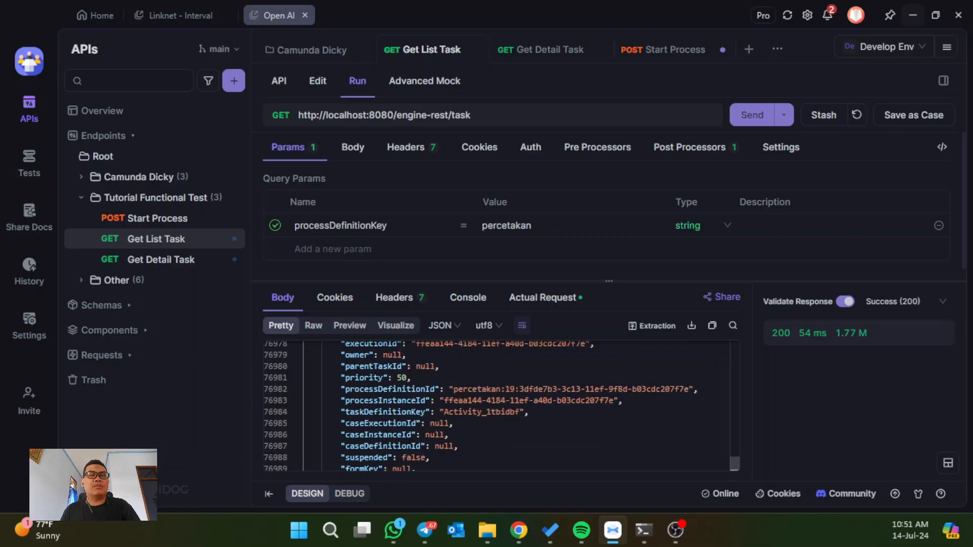
scroll(497, 405, up, 1)
scroll(497, 405, up, 2)
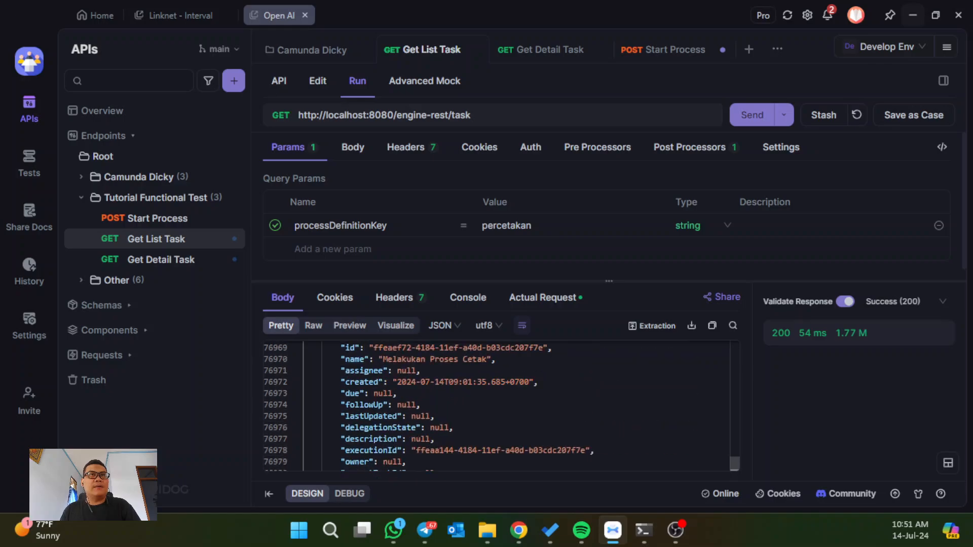
scroll(497, 405, up, 1)
scroll(497, 405, up, 1)
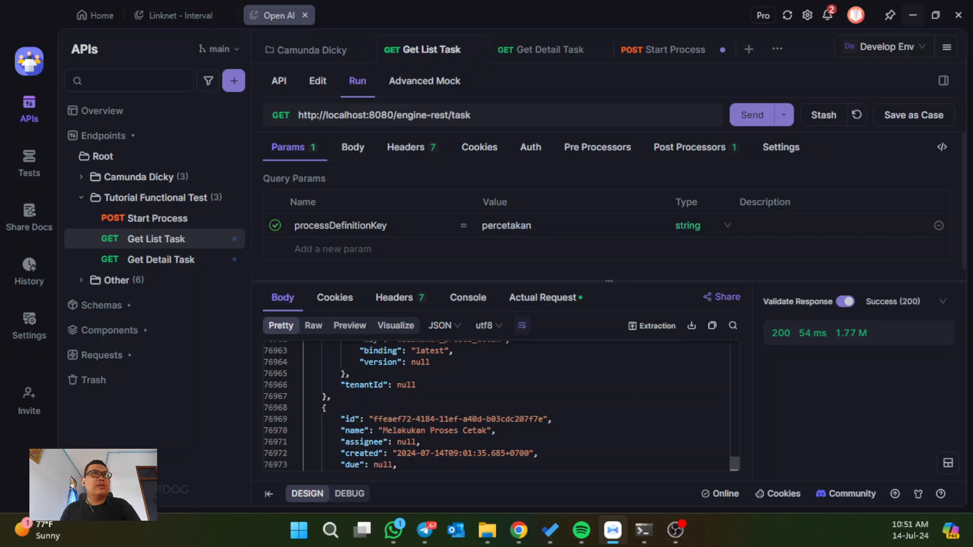
scroll(496, 405, down, 2)
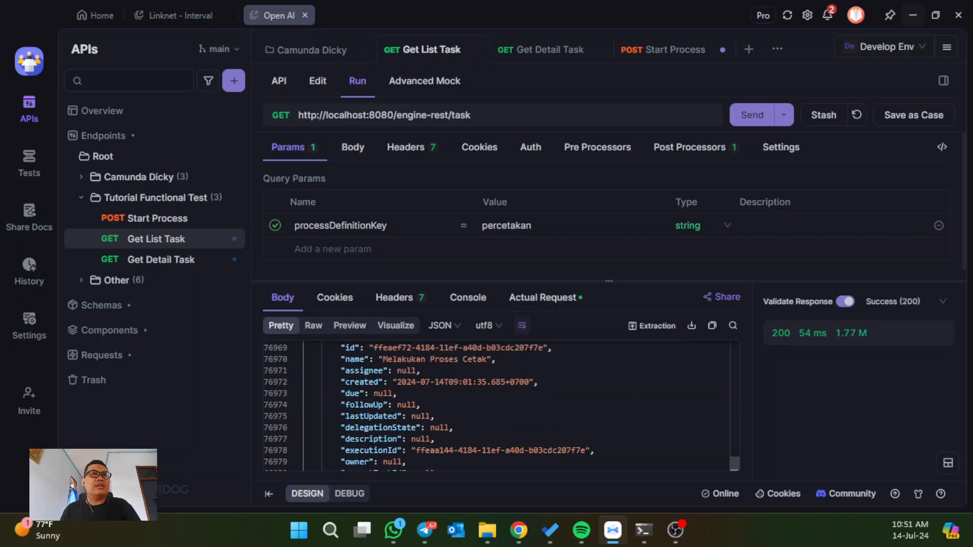
scroll(496, 405, up, 1)
key(alt+Tab)
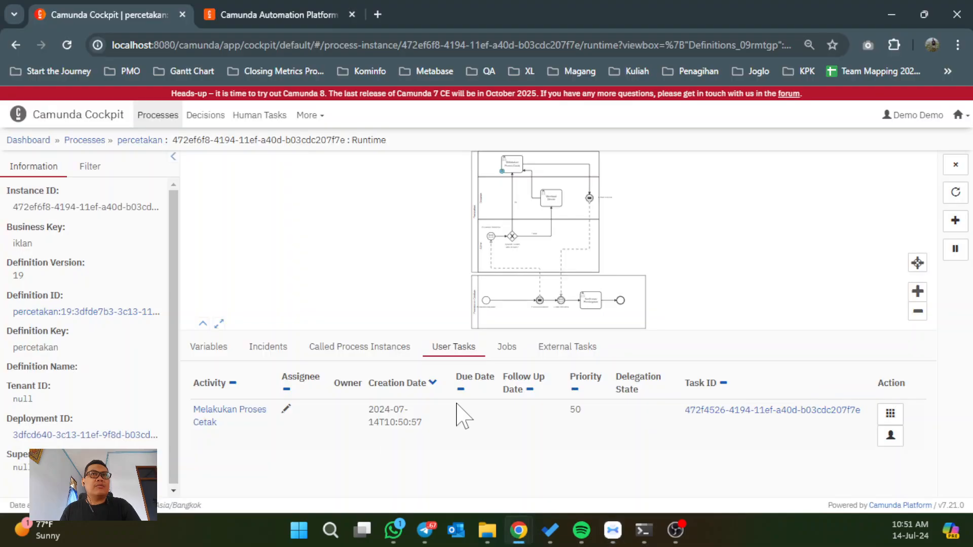
key(alt+Tab)
scroll(496, 405, down, 10)
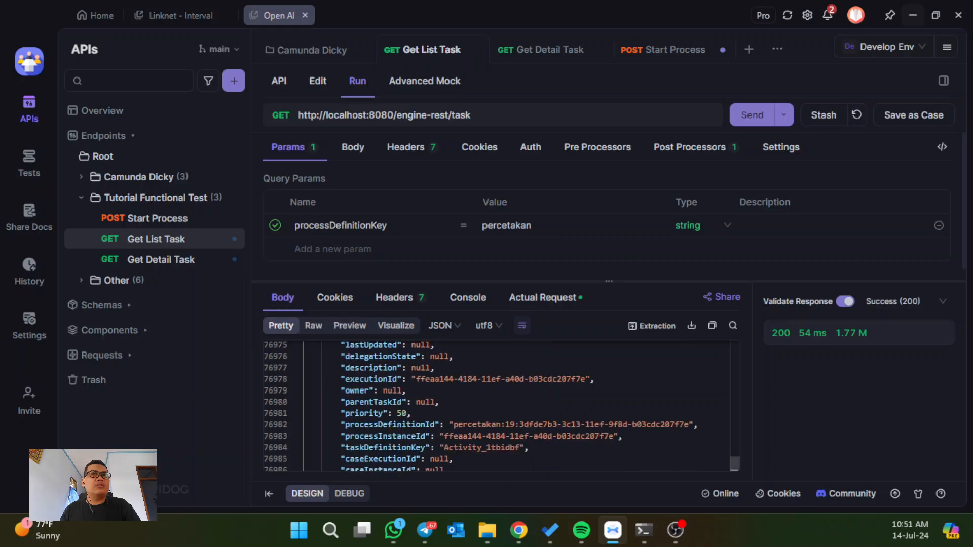
scroll(497, 405, up, 10)
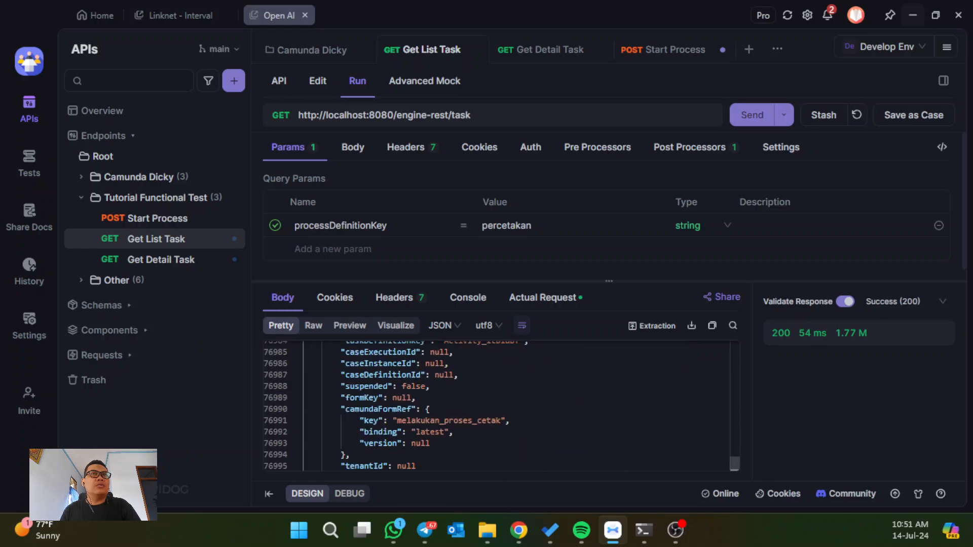
scroll(435, 276, down, 1)
scroll(436, 276, up, 1)
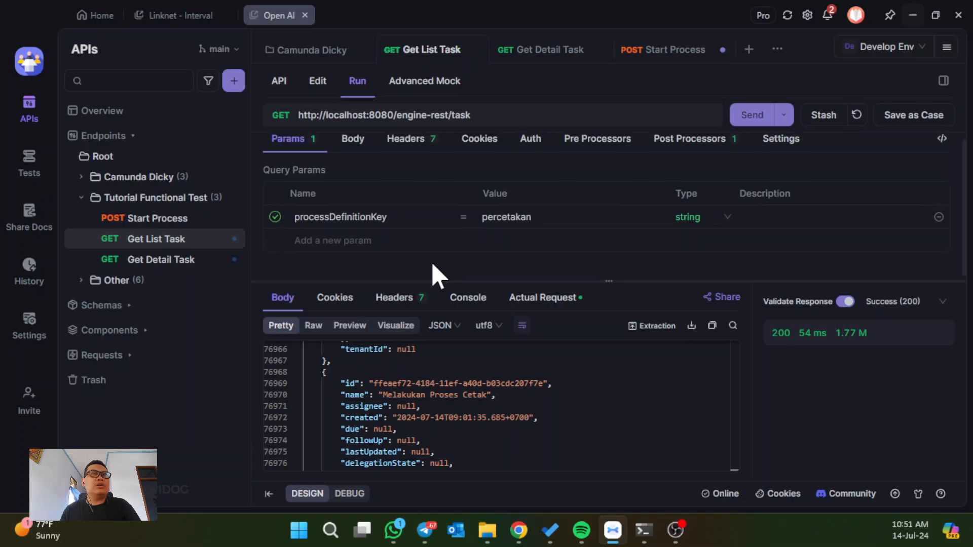
scroll(501, 405, down, 3)
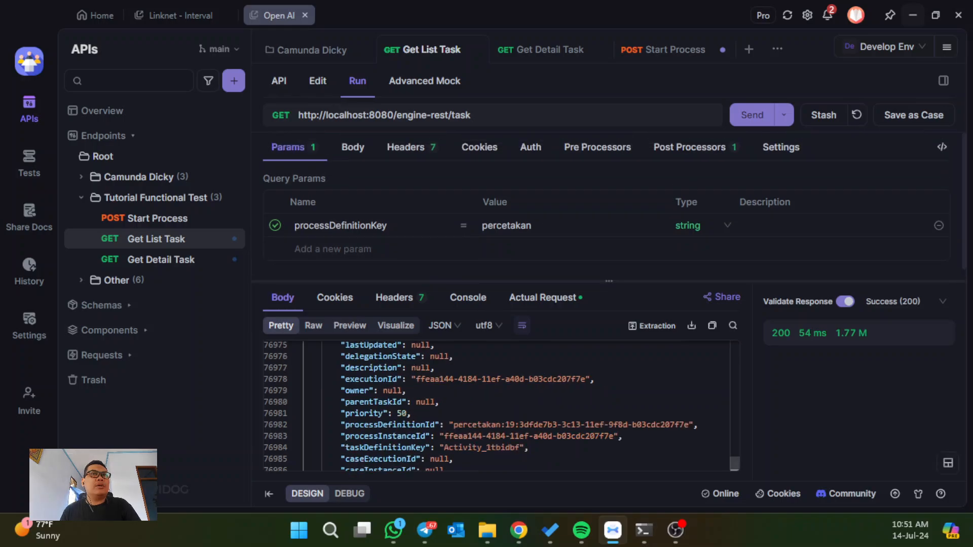
Step: Copy the task ID of the Melakukan Proses Cetak user task in Camunda Cockpit and return to Apidog
key(alt+Tab)
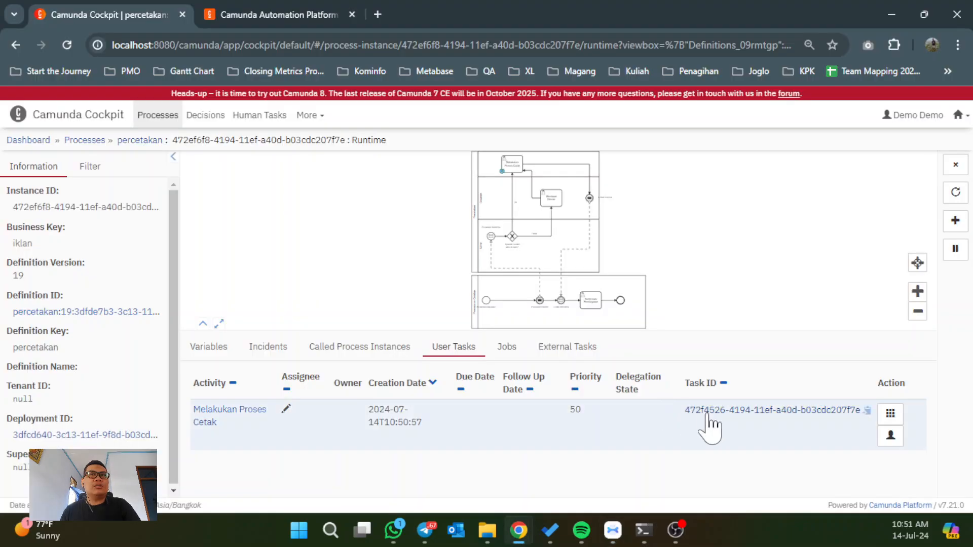
click(867, 410)
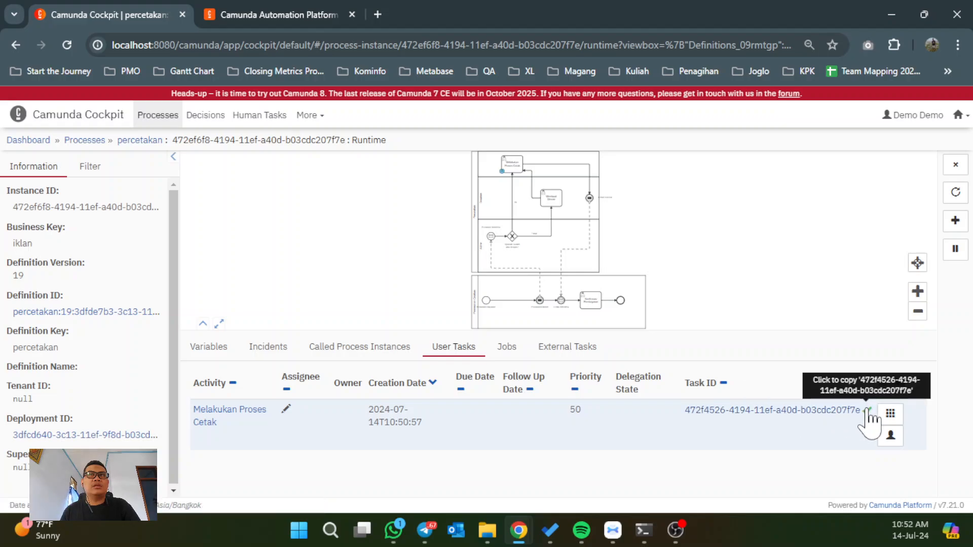
key(alt+Tab)
Step: Resend the Get List Task request and search its response body for the copied task ID
click(735, 123)
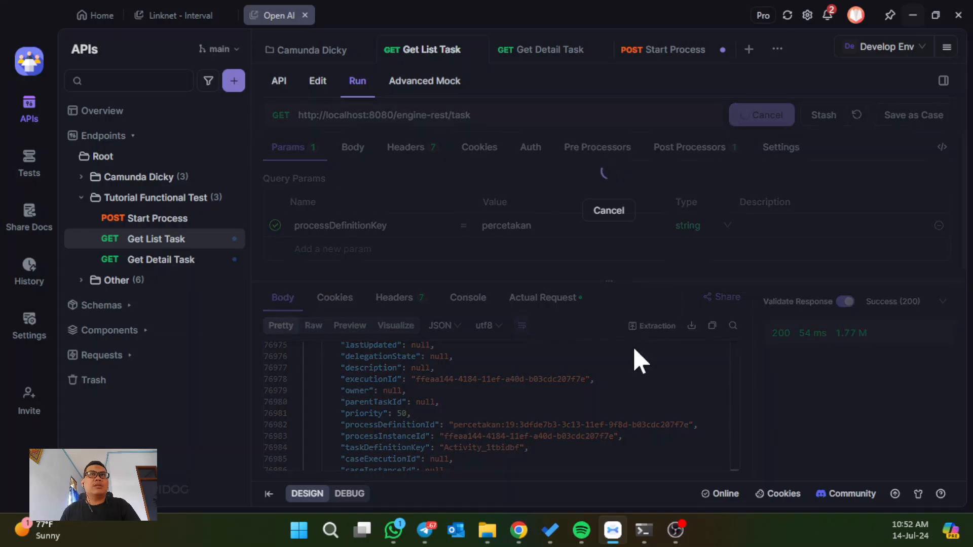
key(ctrl+f)
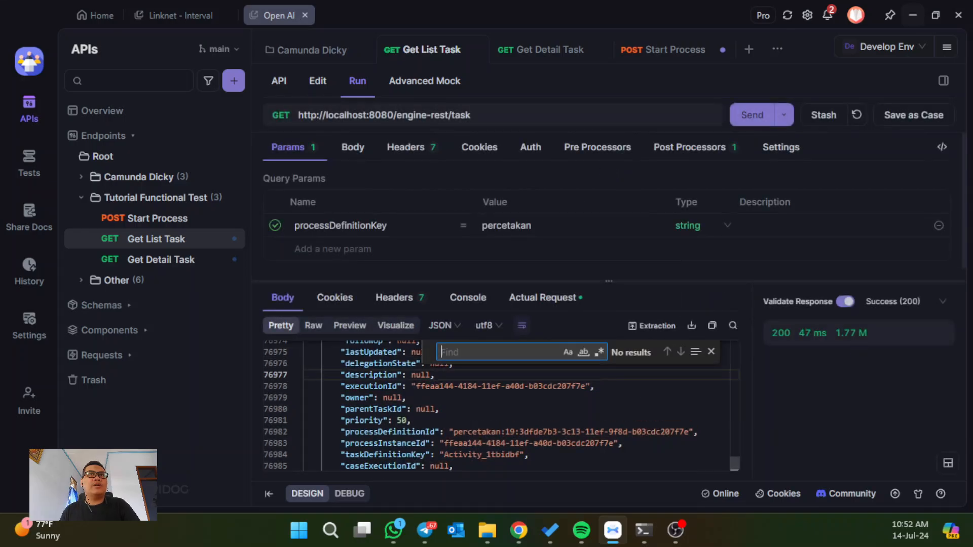
key(ctrl+v)
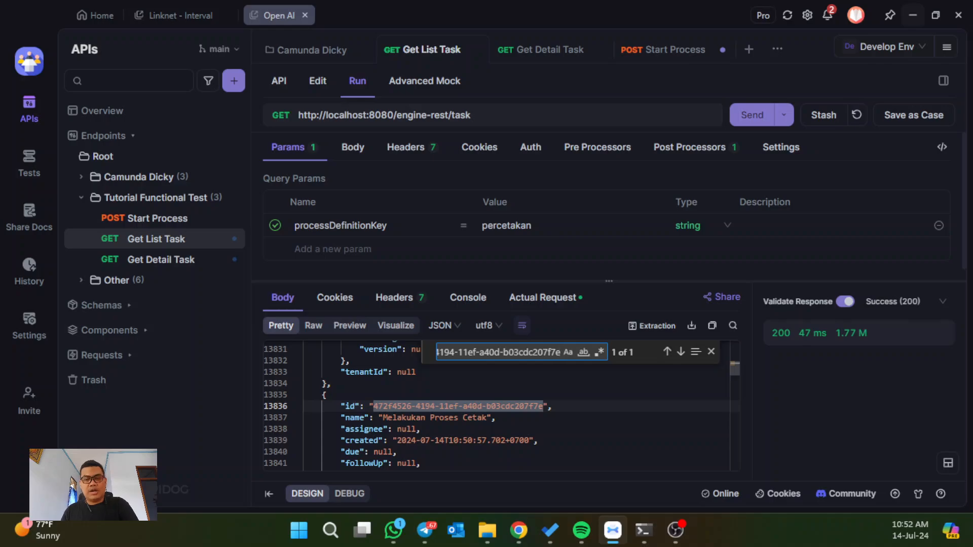
scroll(496, 406, down, 10)
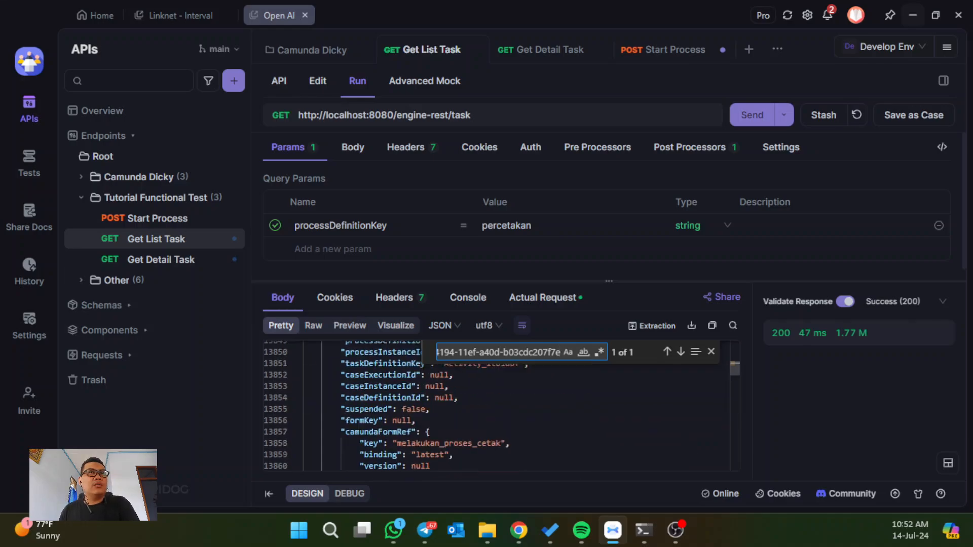
scroll(497, 406, up, 2)
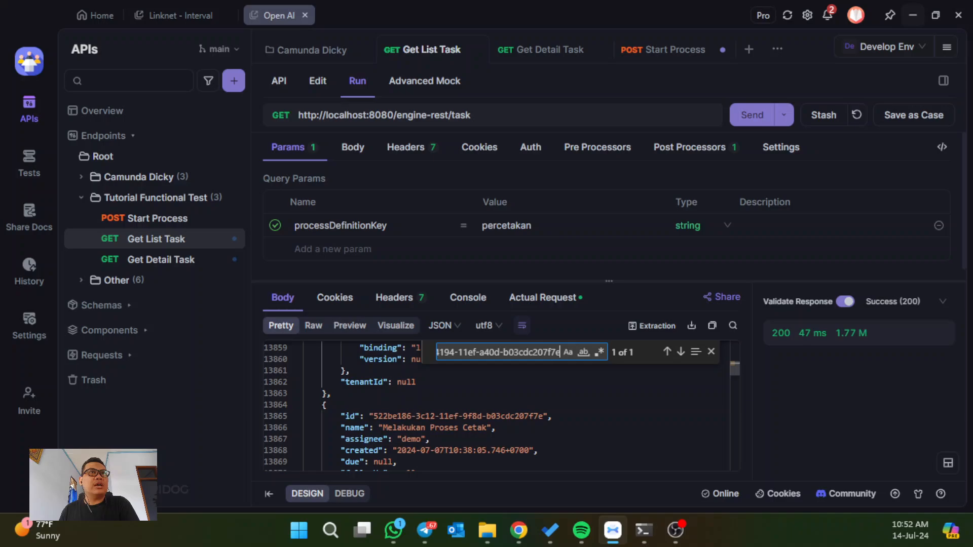
scroll(497, 405, down, 5)
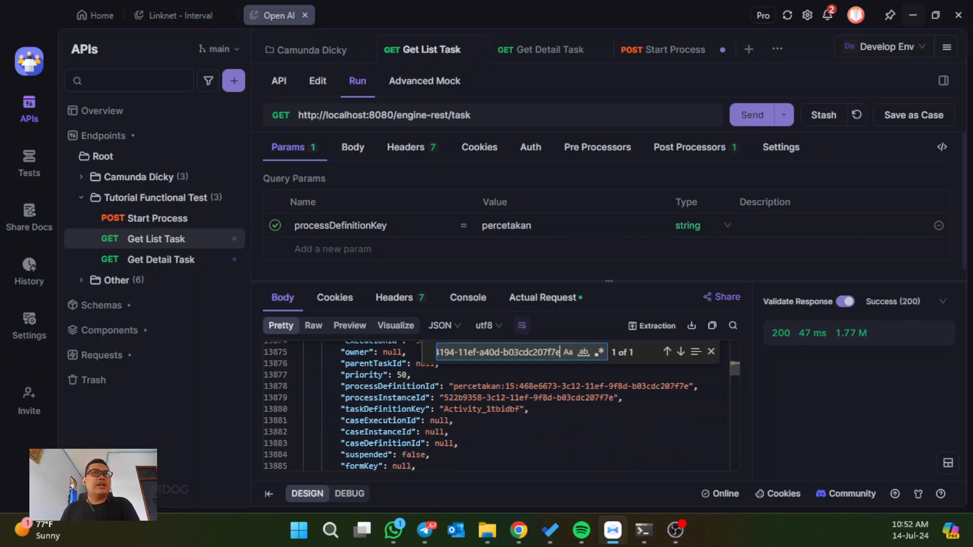
key(Return)
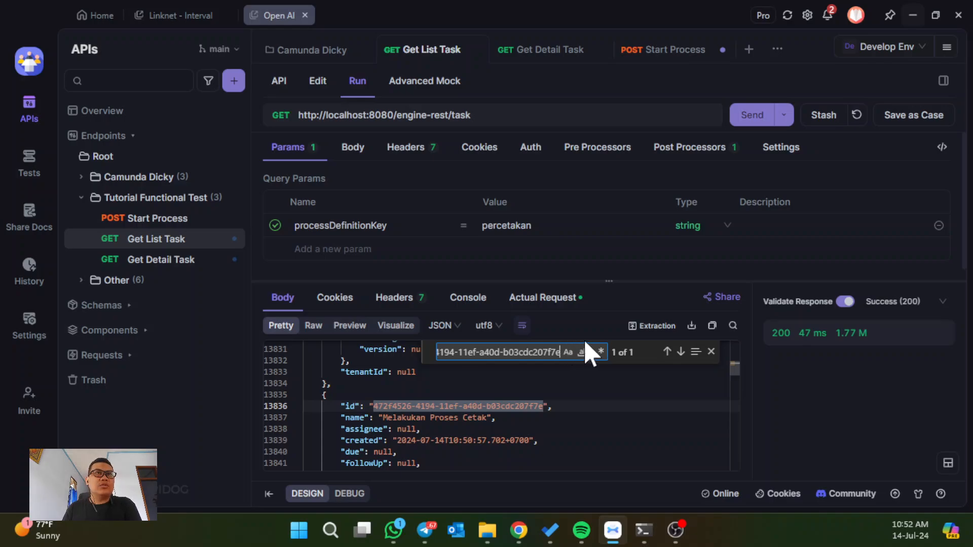
click(711, 351)
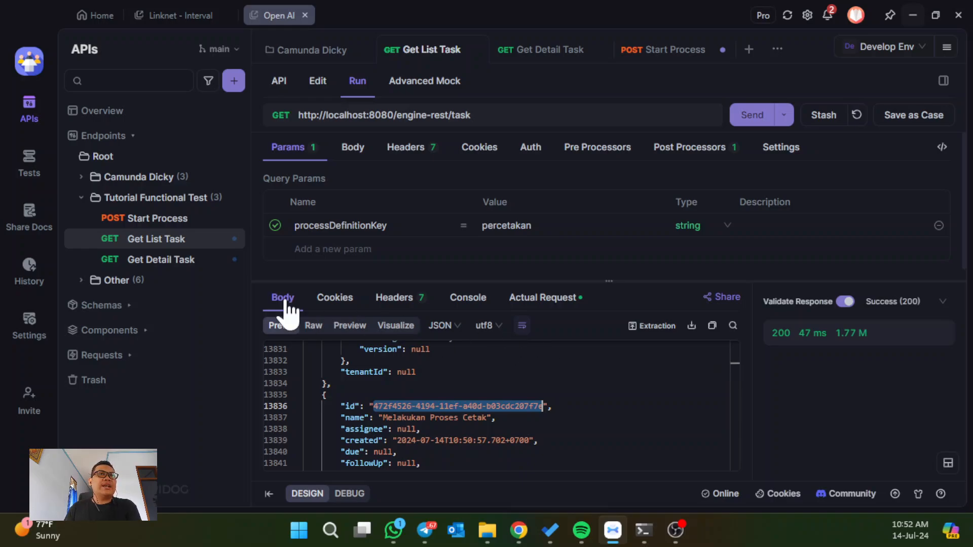
click(178, 259)
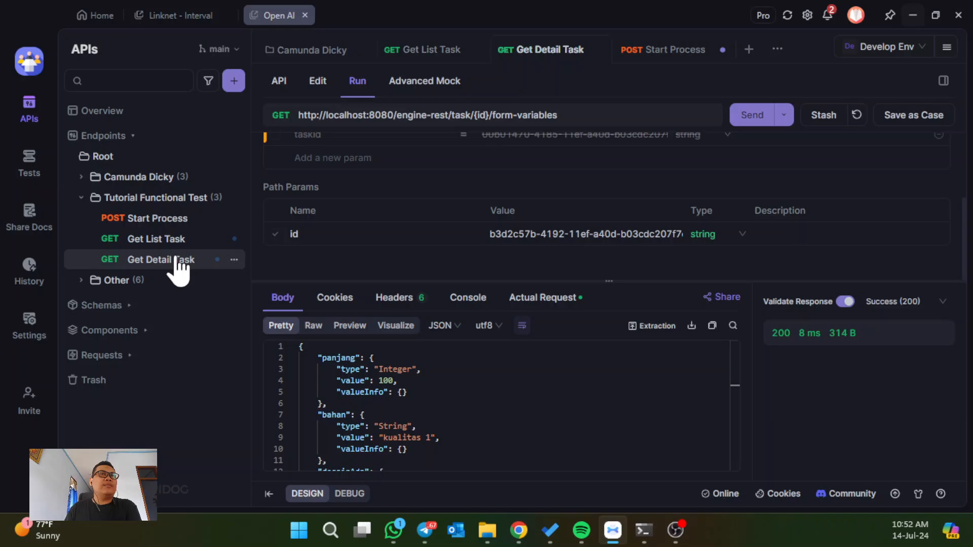
click(429, 119)
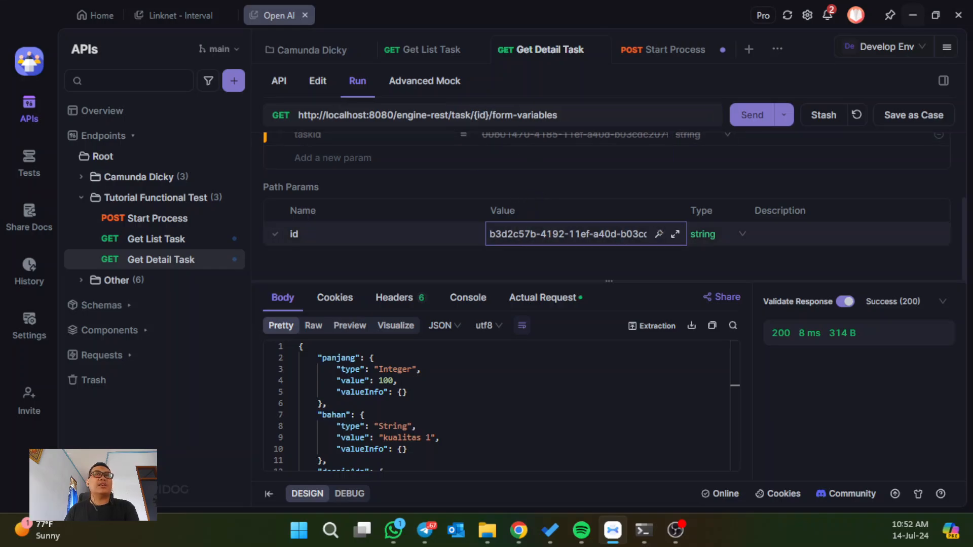
click(524, 234)
key(ctrl+a)
key(ctrl+v)
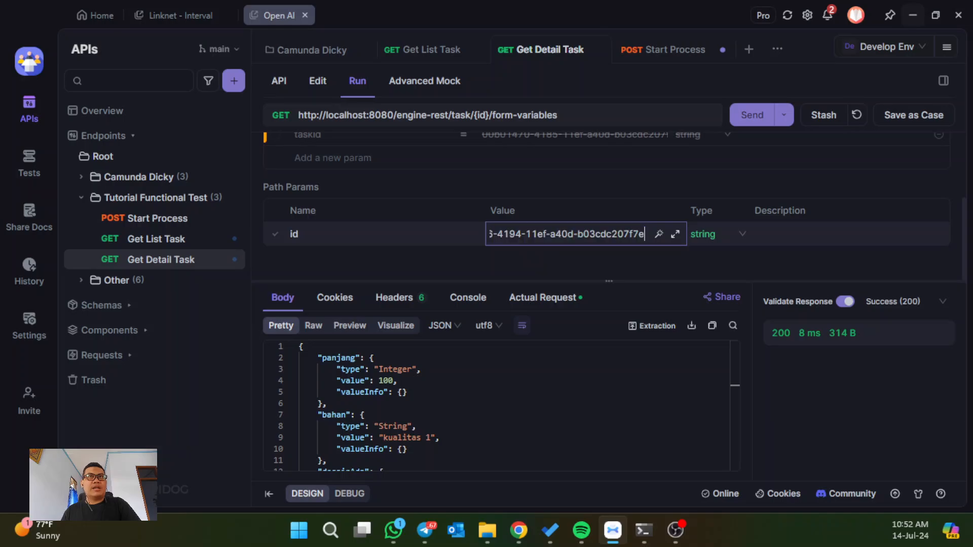
key(ctrl+s)
Step: Send the Get Detail Task request and review the form variables in its response body
click(744, 118)
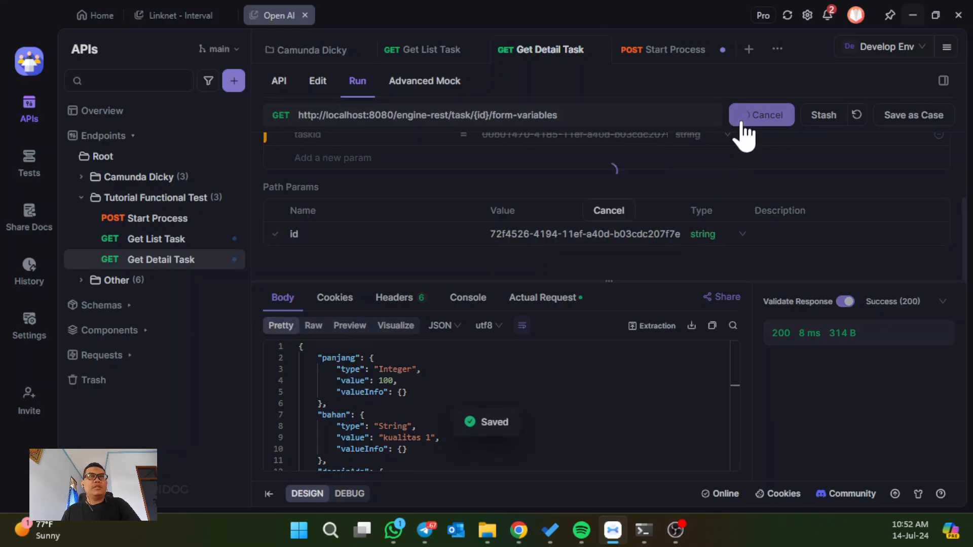
scroll(560, 344, down, 1)
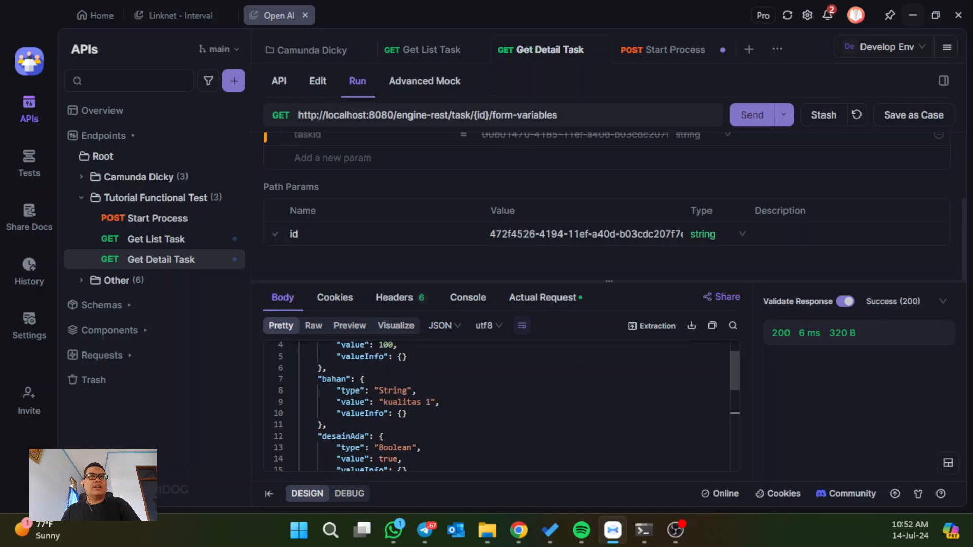
scroll(497, 406, down, 3)
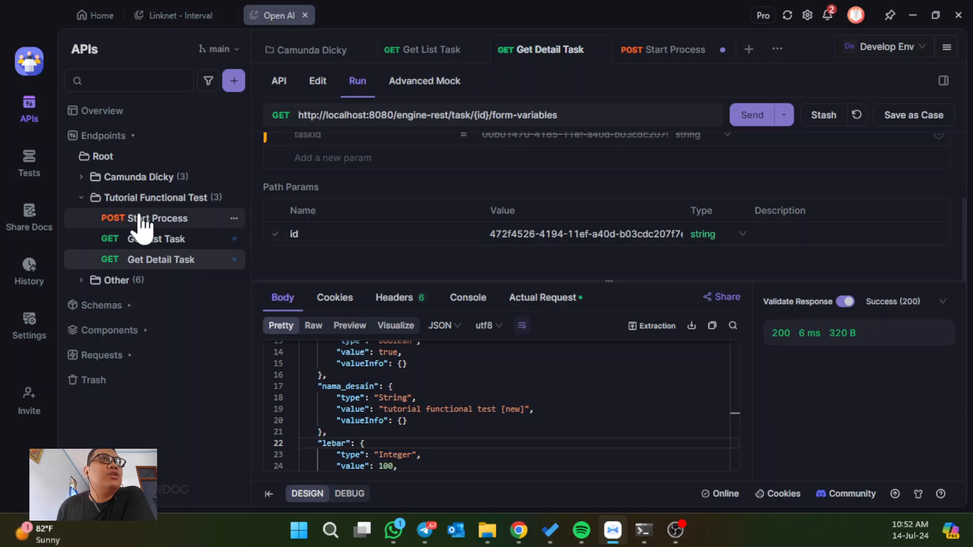
Step: Create a test scenario named Tutorial Functional Test in the Root folder with priority P2
click(33, 163)
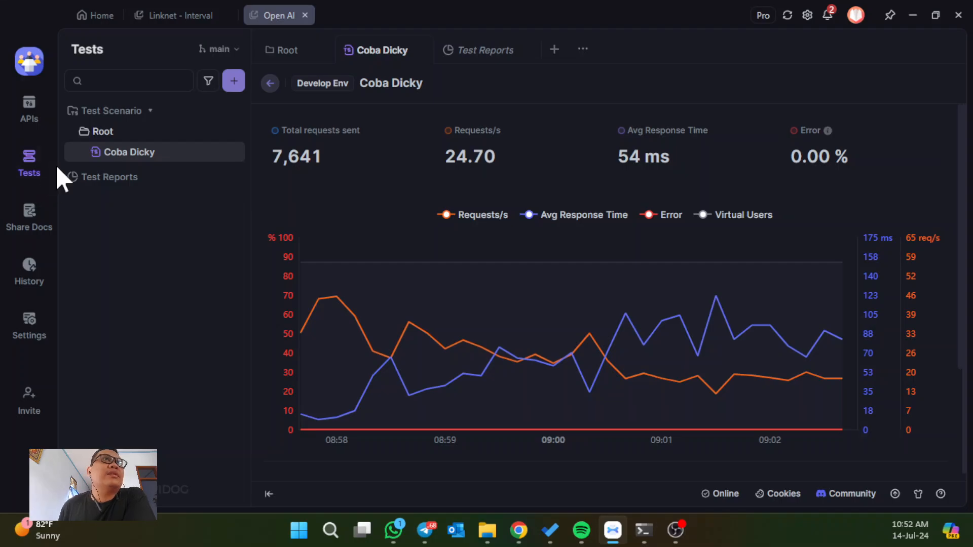
click(227, 87)
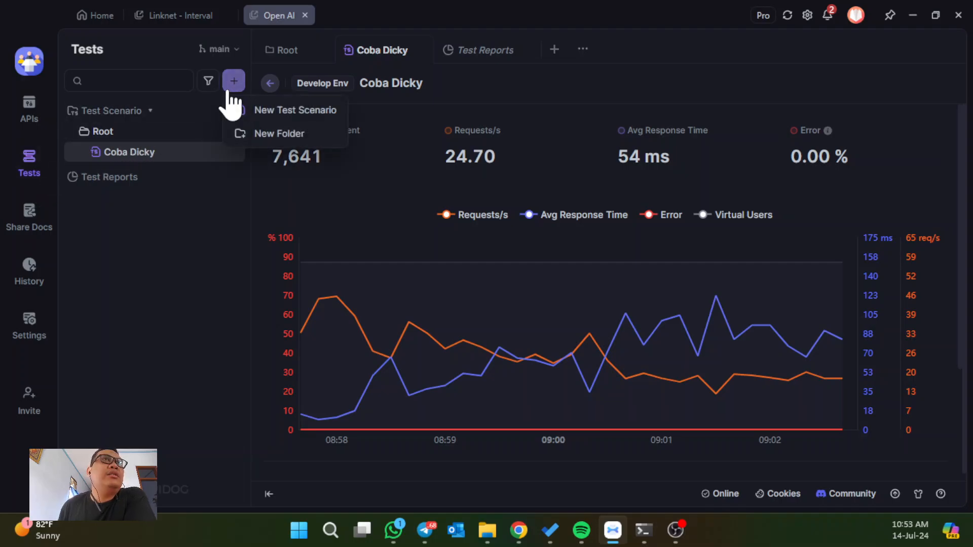
click(254, 120)
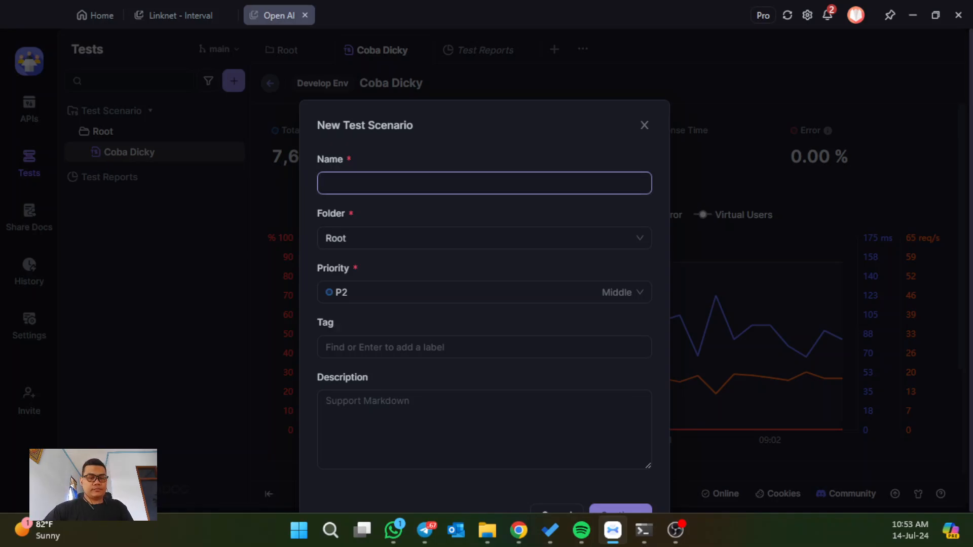
text(Tutoria)
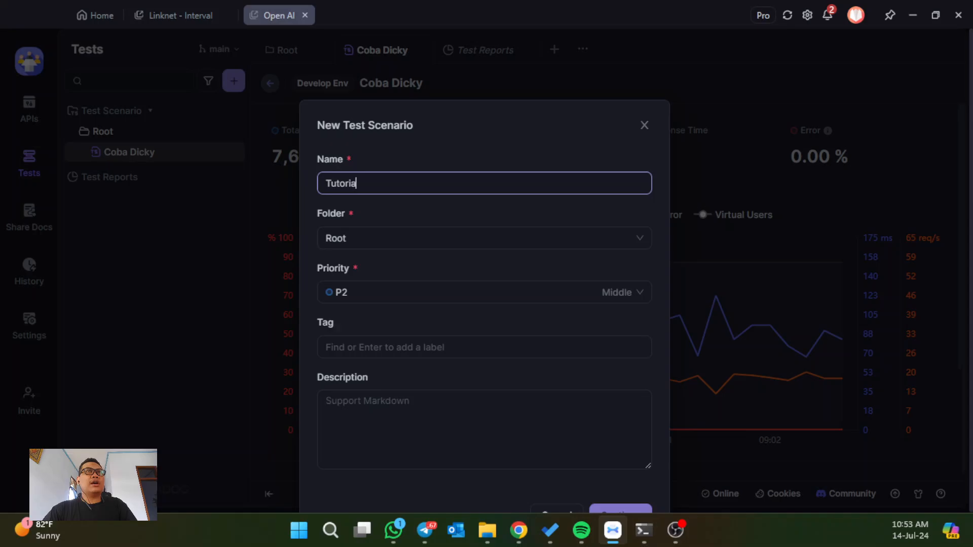
text(l Test)
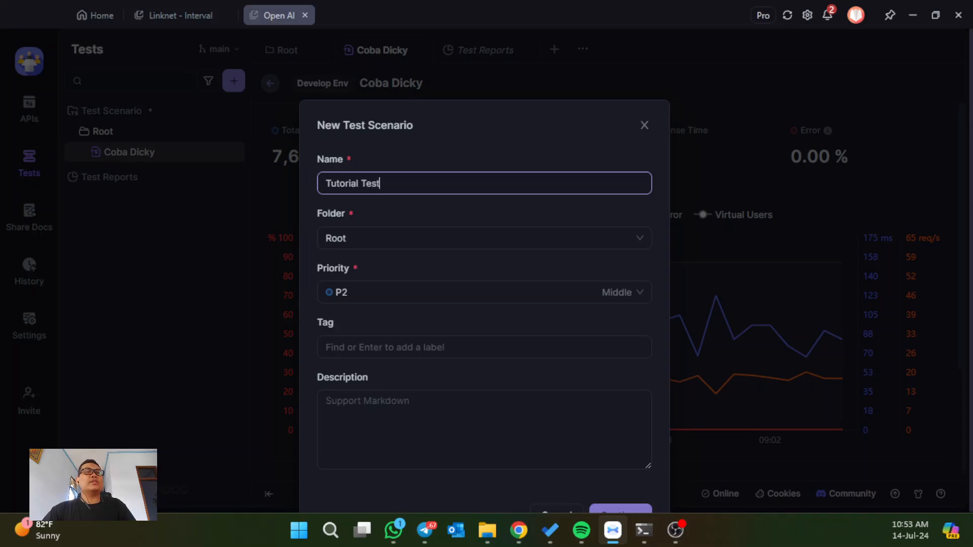
key(BackSpace)
key(BackSpace)
key(BackSpace)
key(BackSpace)
text(Functionl)
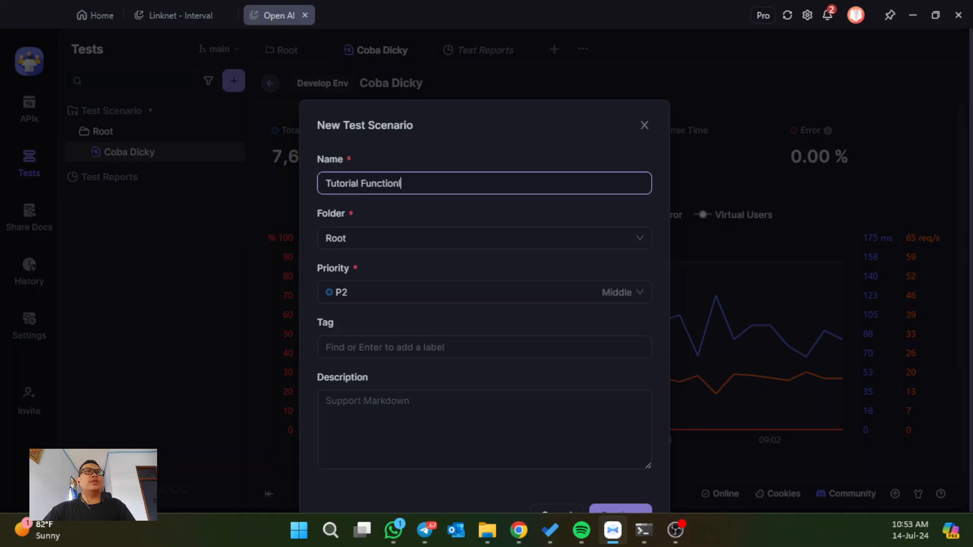
key(BackSpace)
text(al Test)
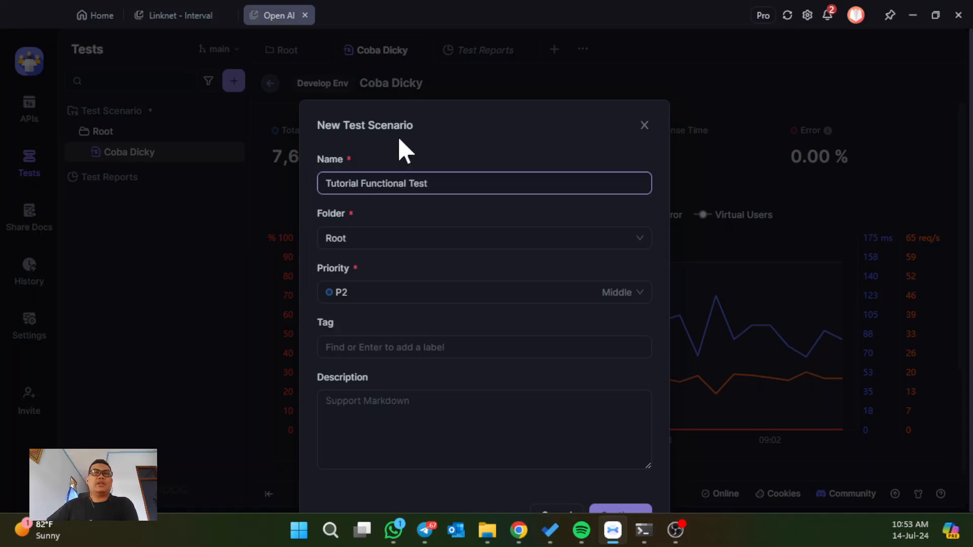
click(608, 468)
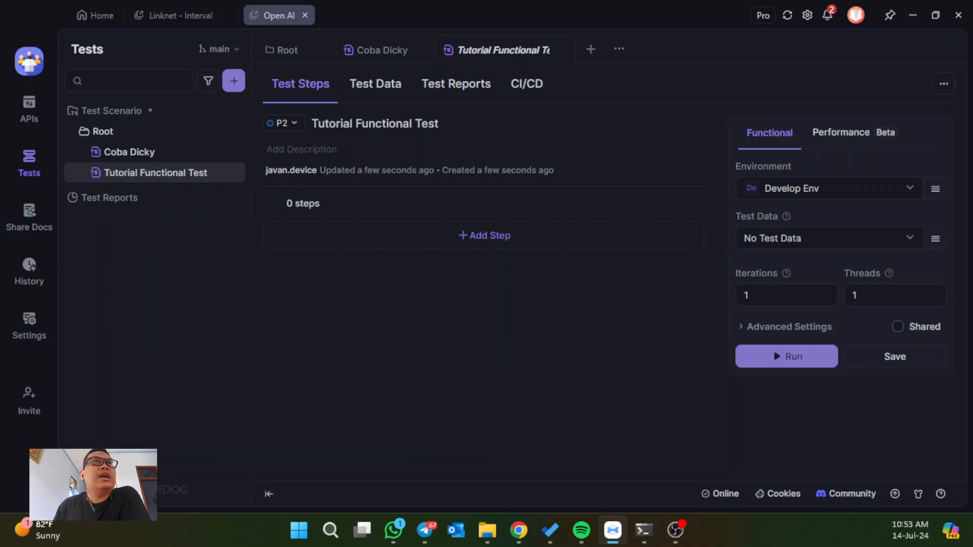
Step: Import the Start Process, Get List Task and Get Detail Task endpoints as steps of the new test scenario and save it
click(503, 240)
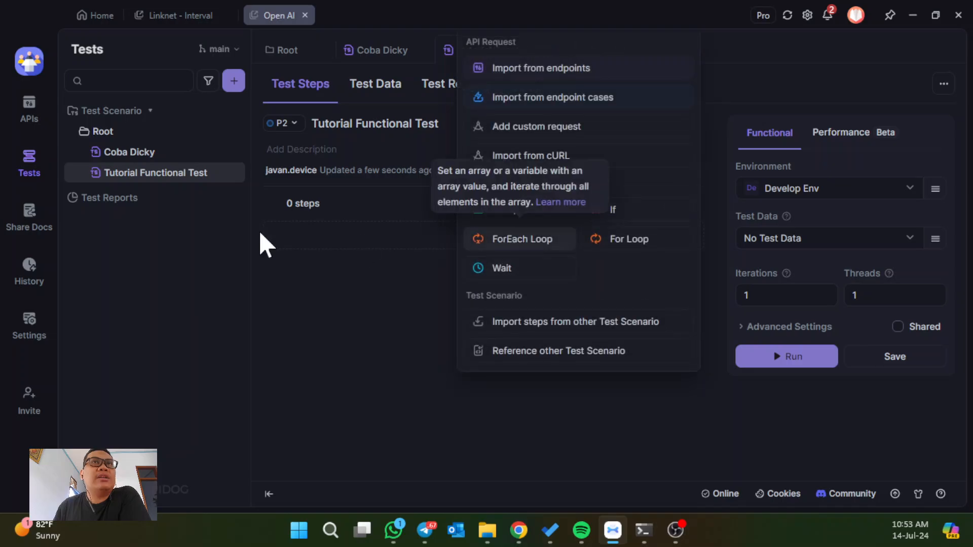
mouse_move(463, 239)
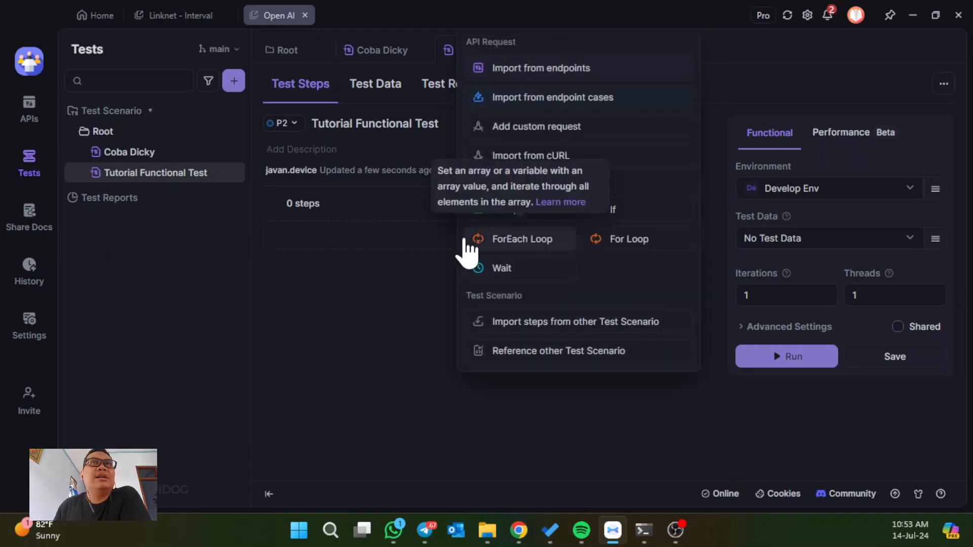
click(540, 69)
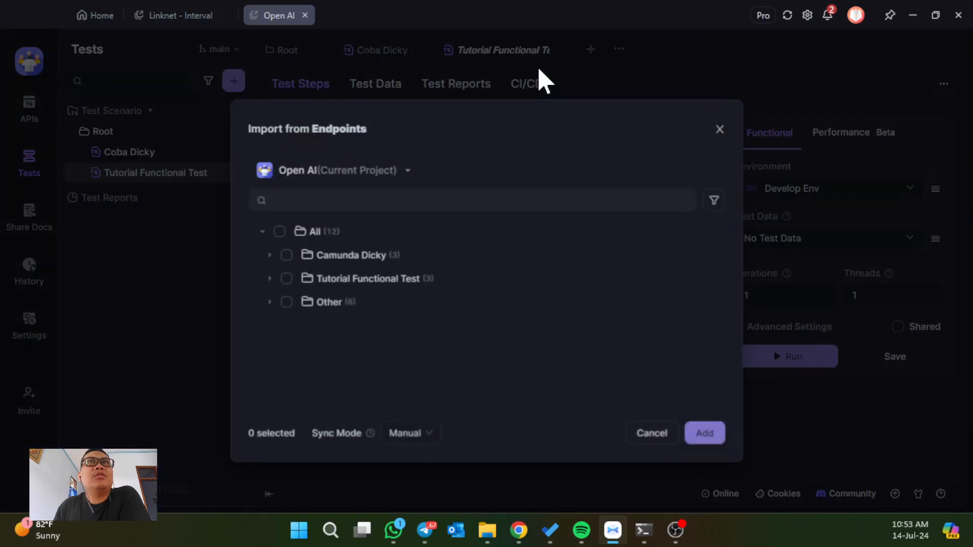
click(267, 279)
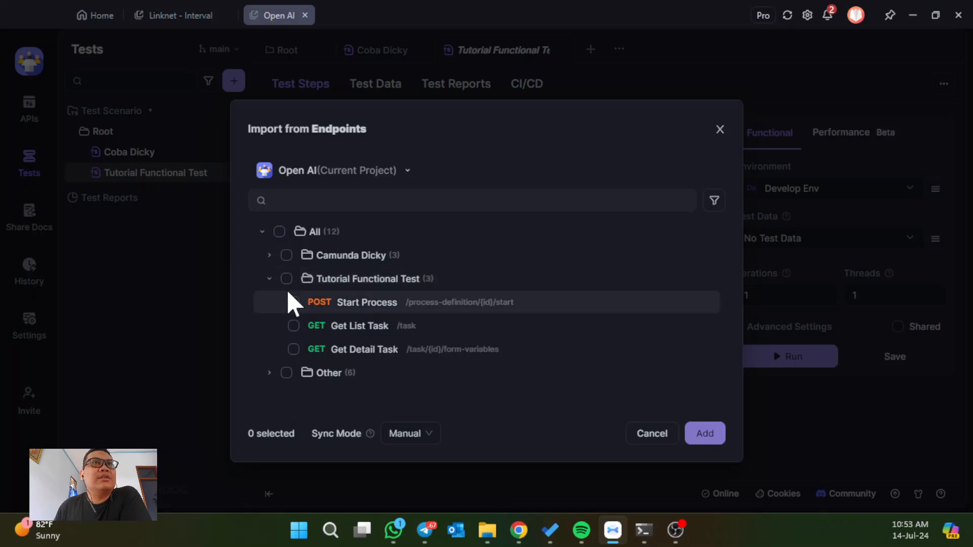
click(293, 302)
click(293, 325)
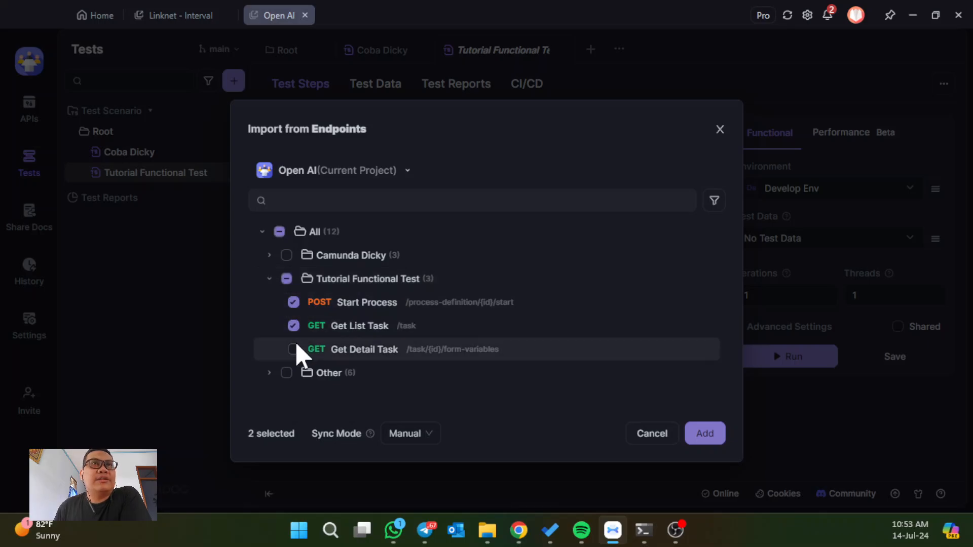
click(294, 349)
click(714, 435)
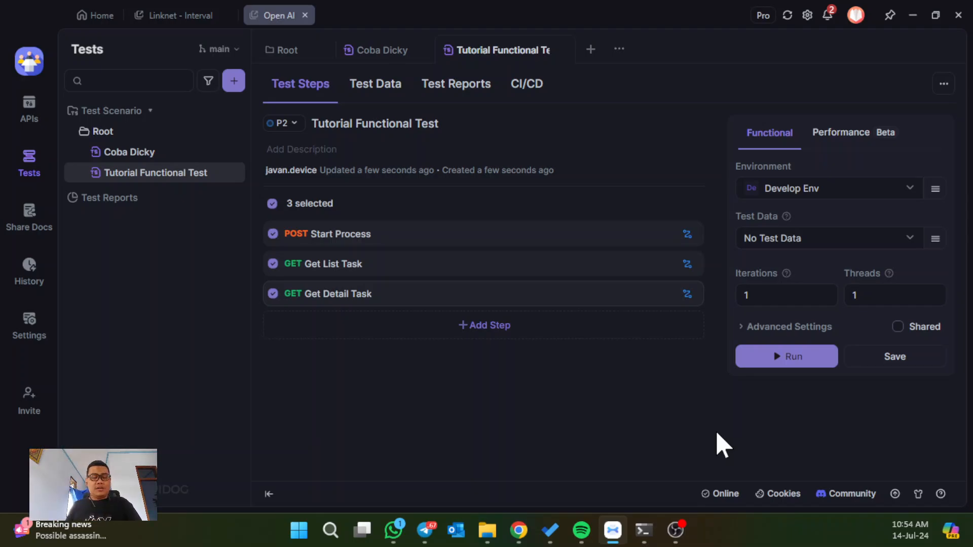
key(ctrl+s)
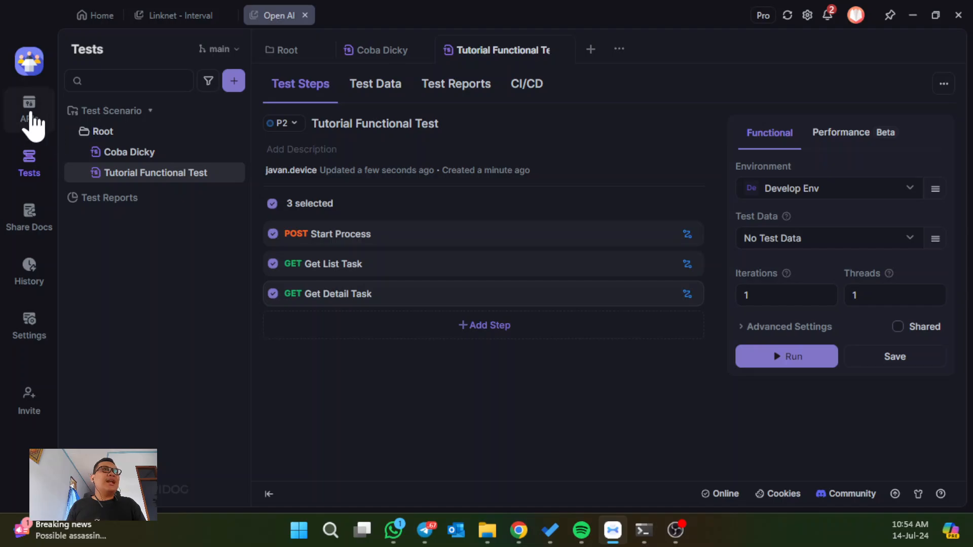
Step: Copy the response body of the Start Process request and open that endpoint's API documentation
click(30, 109)
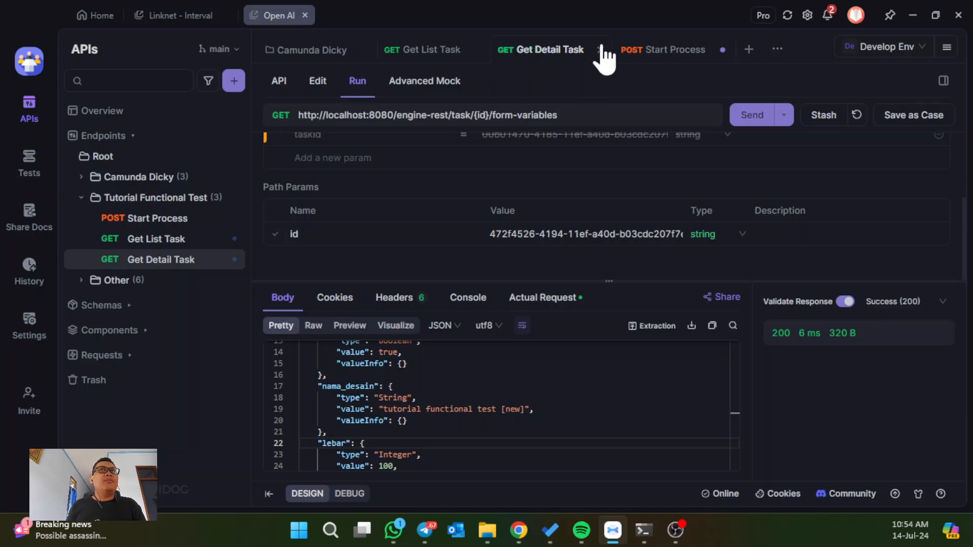
click(631, 54)
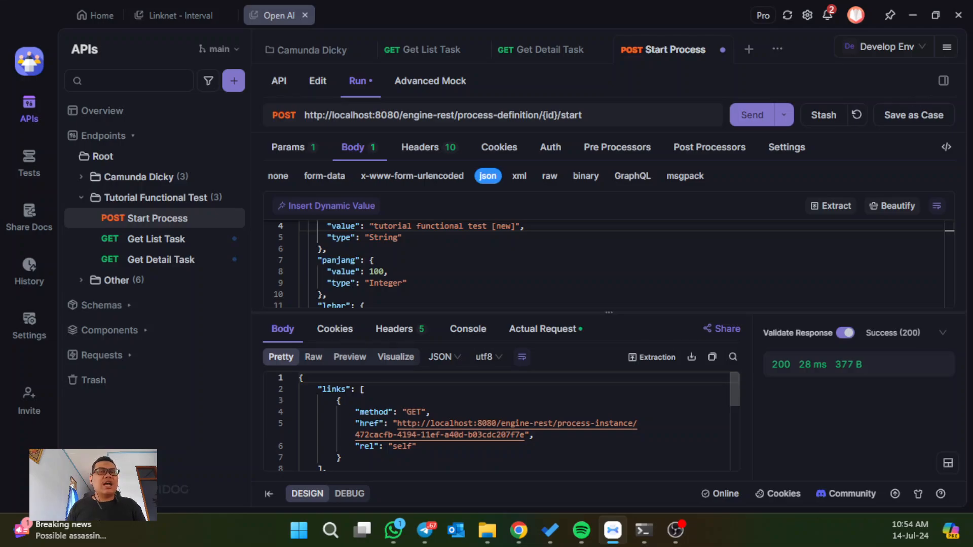
scroll(390, 423, down, 5)
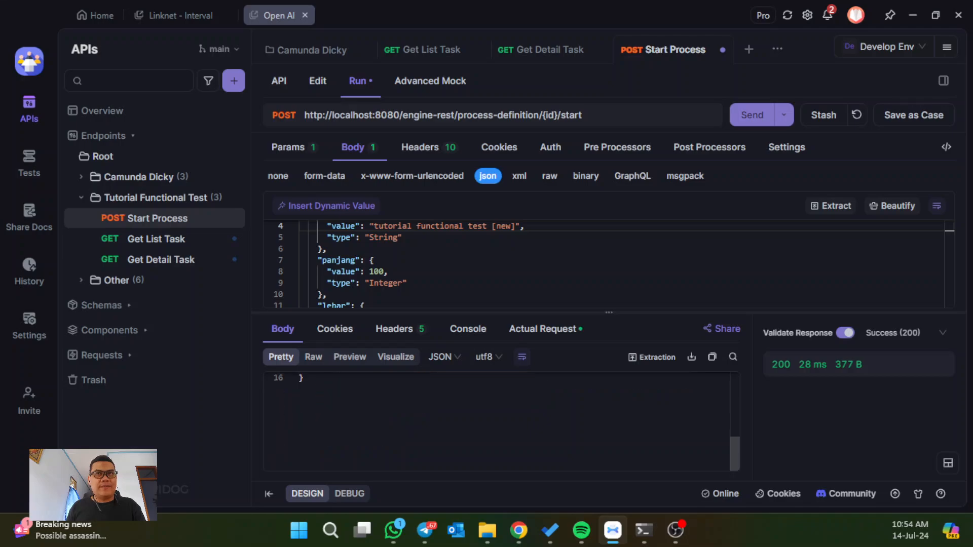
scroll(497, 421, up, 5)
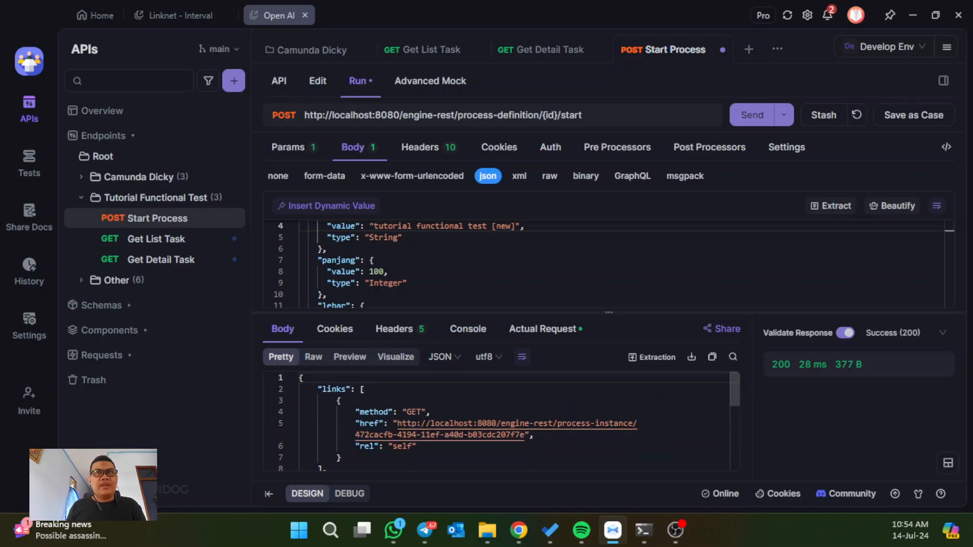
click(712, 357)
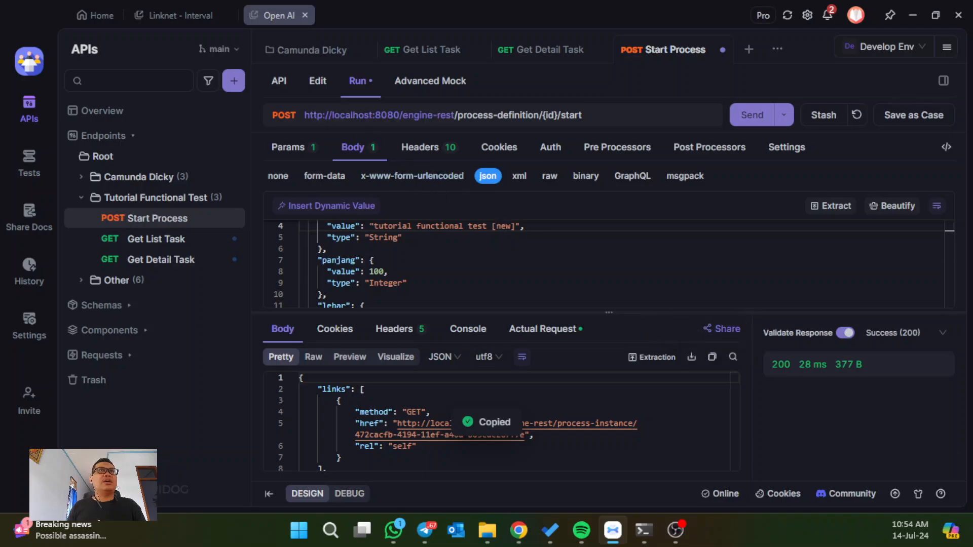
click(288, 83)
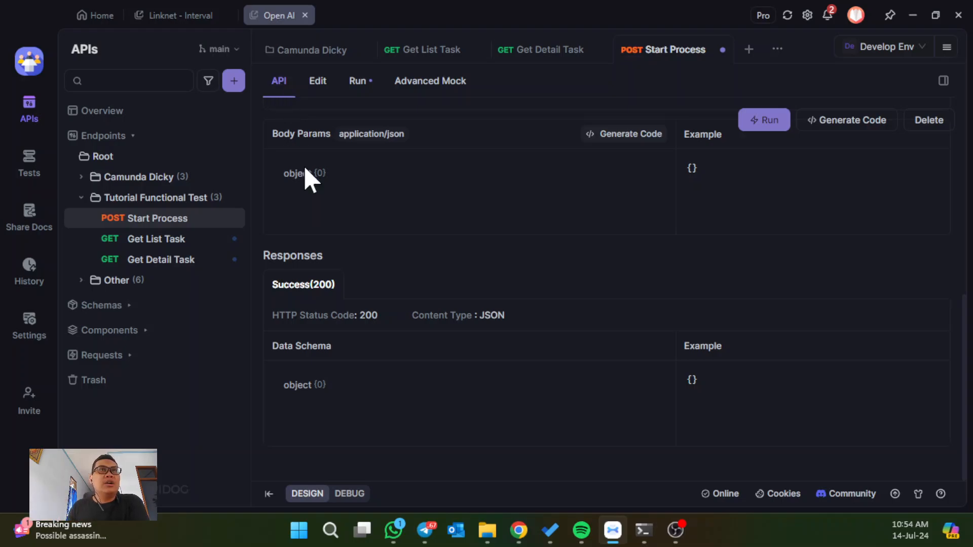
Step: Add a response example named Success to the Start Process endpoint's 200 response, using the copied response body as its data
drag(263, 255, 349, 259)
click(354, 228)
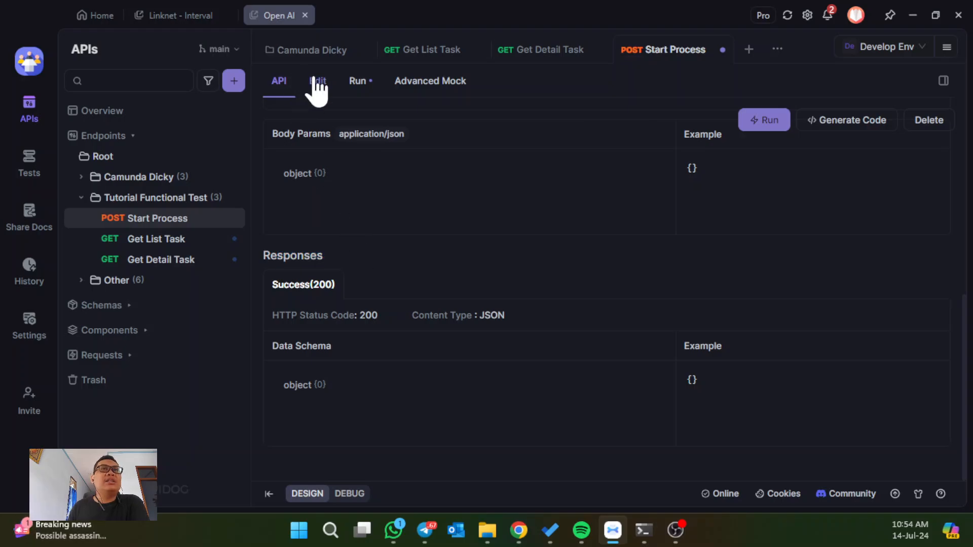
click(315, 81)
scroll(413, 250, down, 10)
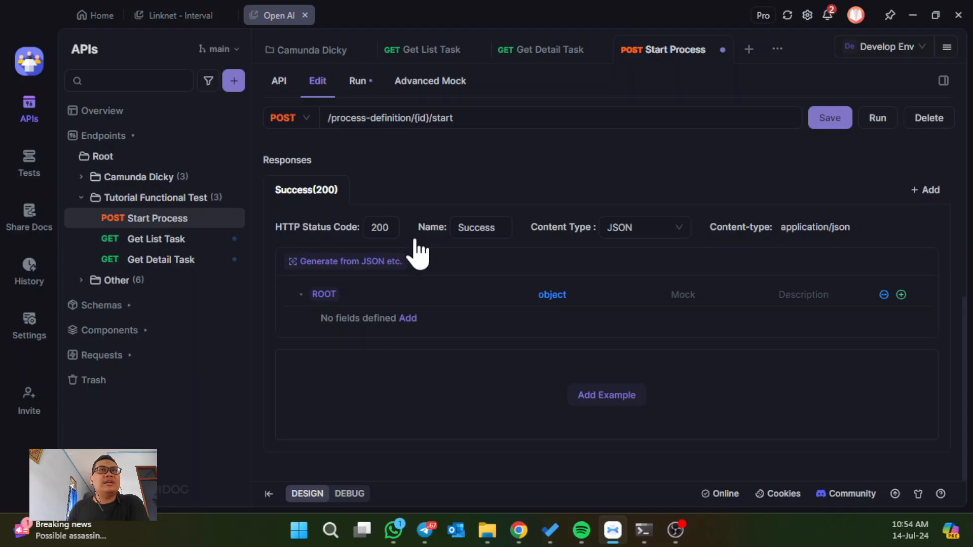
click(603, 396)
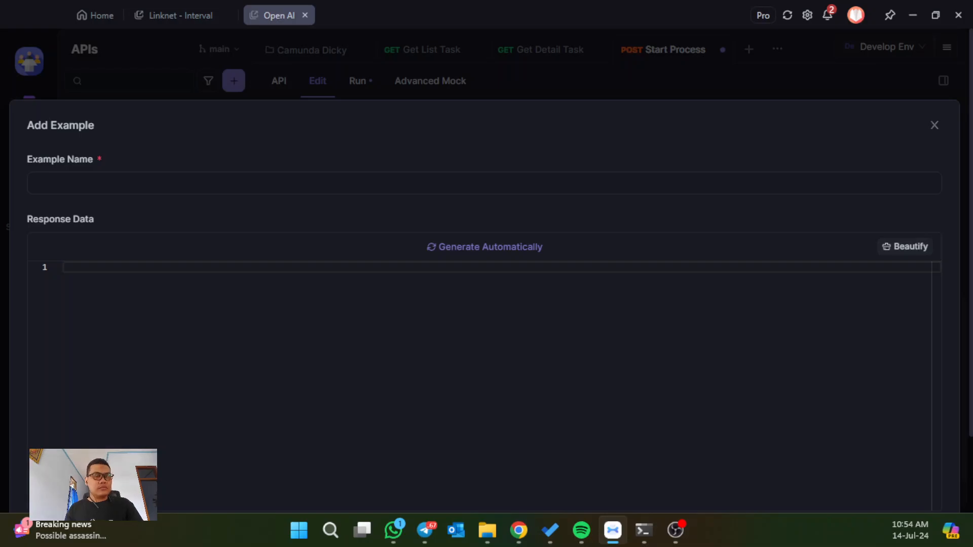
key(ctrl+v)
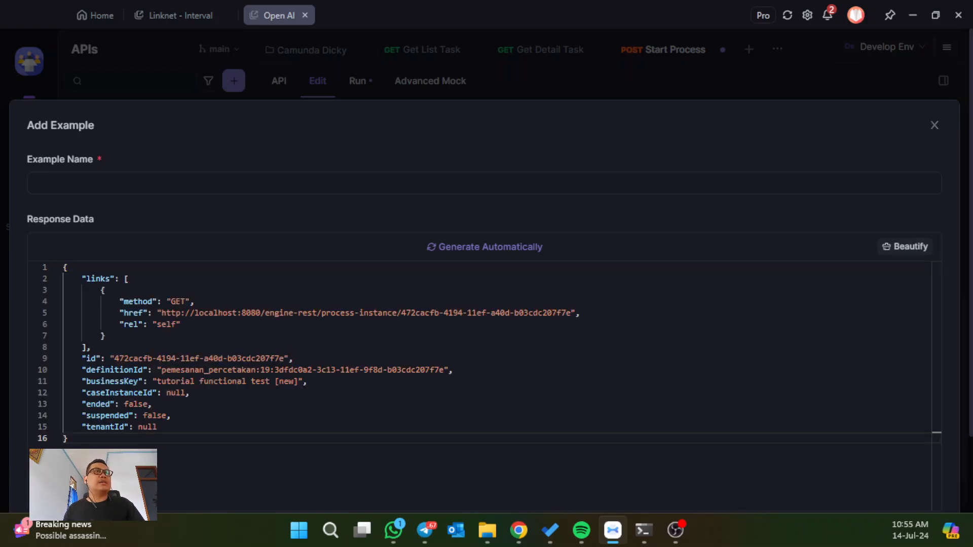
click(223, 183)
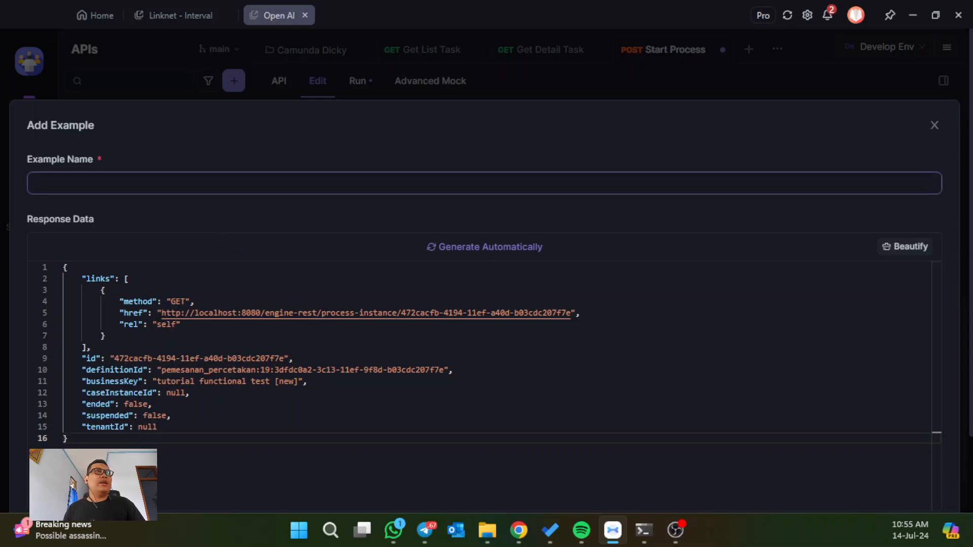
click(218, 212)
scroll(213, 217, down, 2)
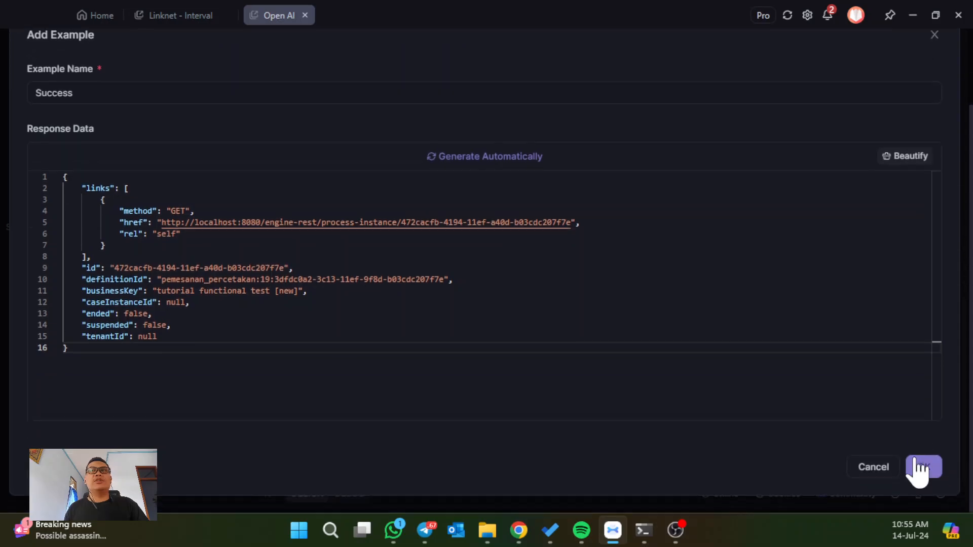
click(923, 467)
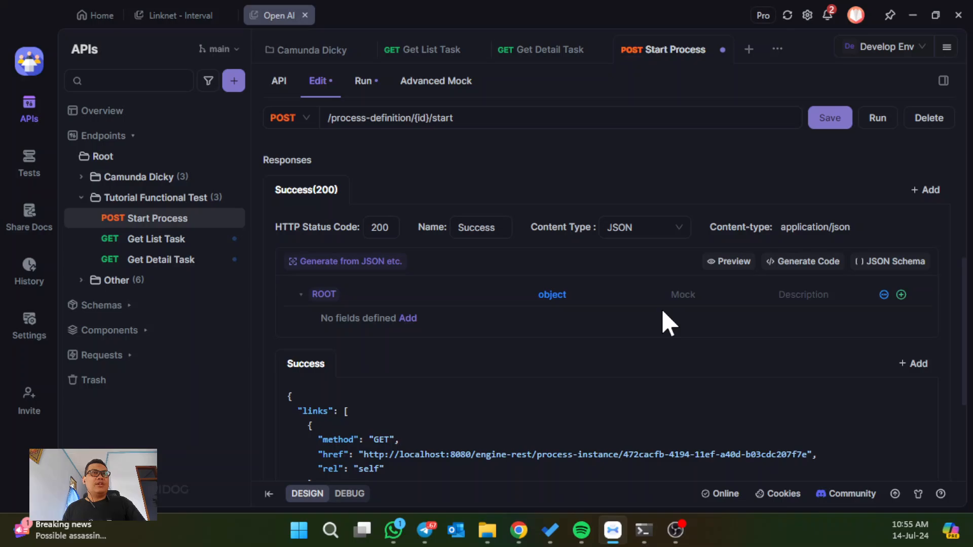
Step: Generate the Start Process 200 response schema from the example JSON and save the endpoint
scroll(612, 373, up, 4)
scroll(612, 373, down, 4)
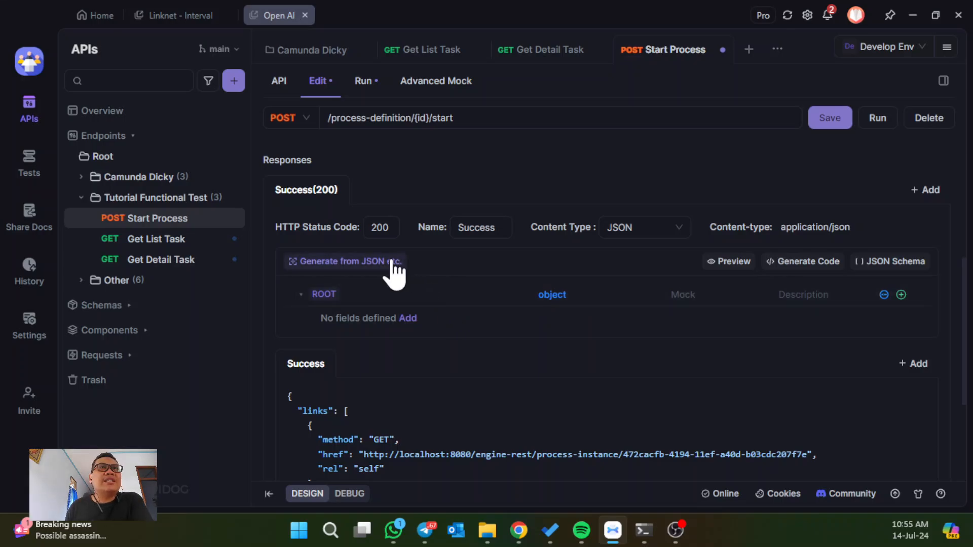
scroll(402, 391, down, 3)
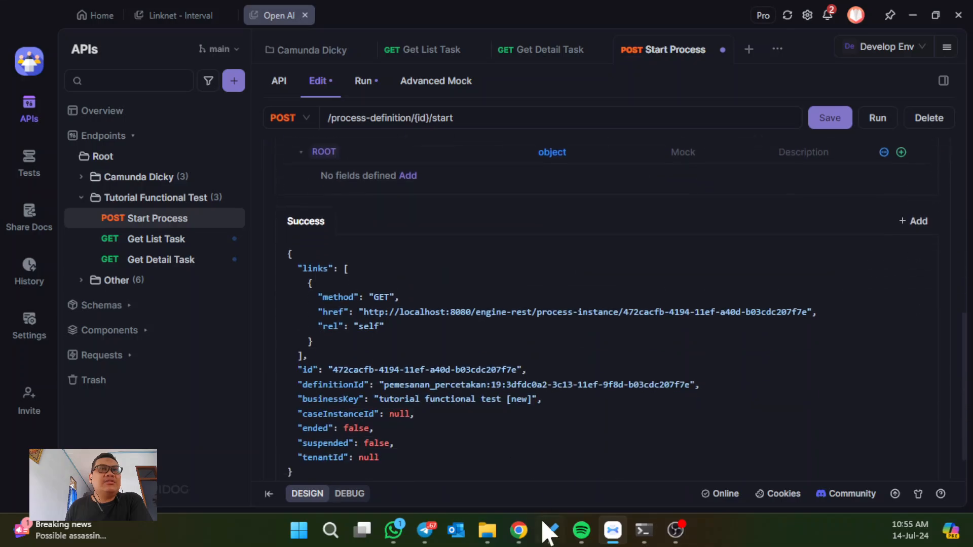
scroll(517, 428, up, 3)
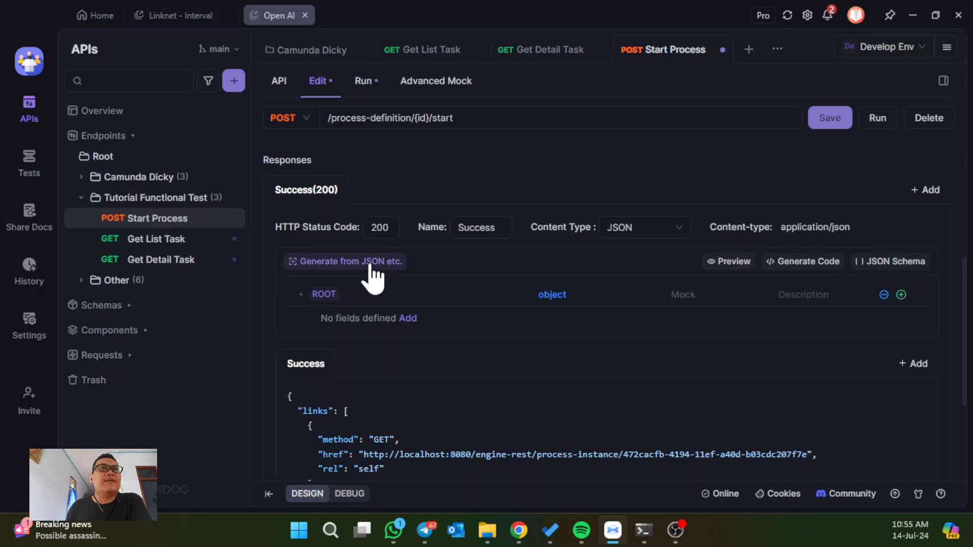
click(373, 261)
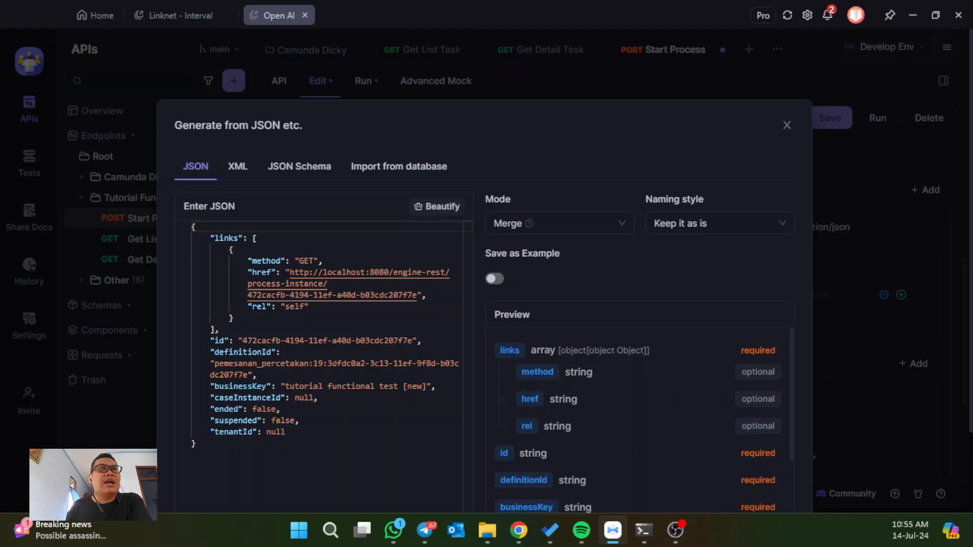
scroll(568, 299, down, 2)
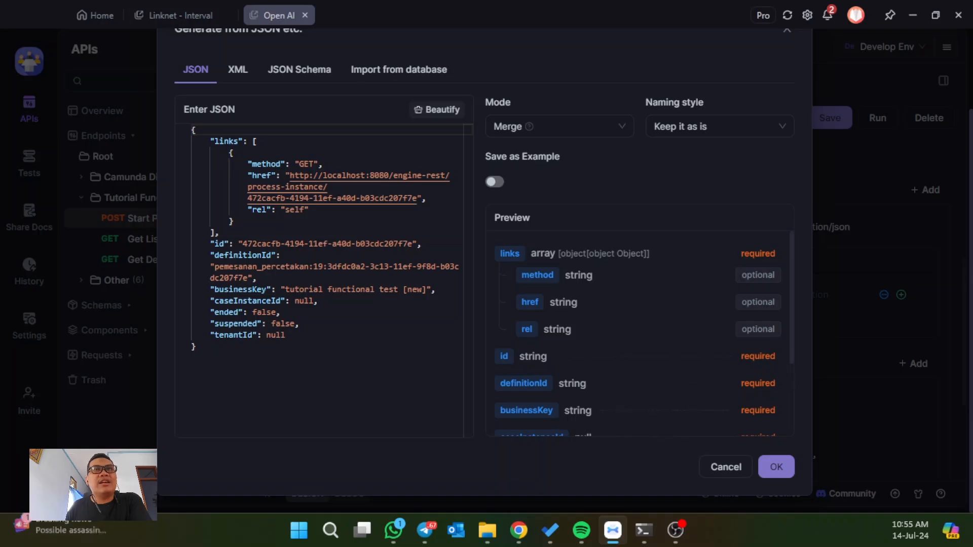
scroll(536, 353, down, 3)
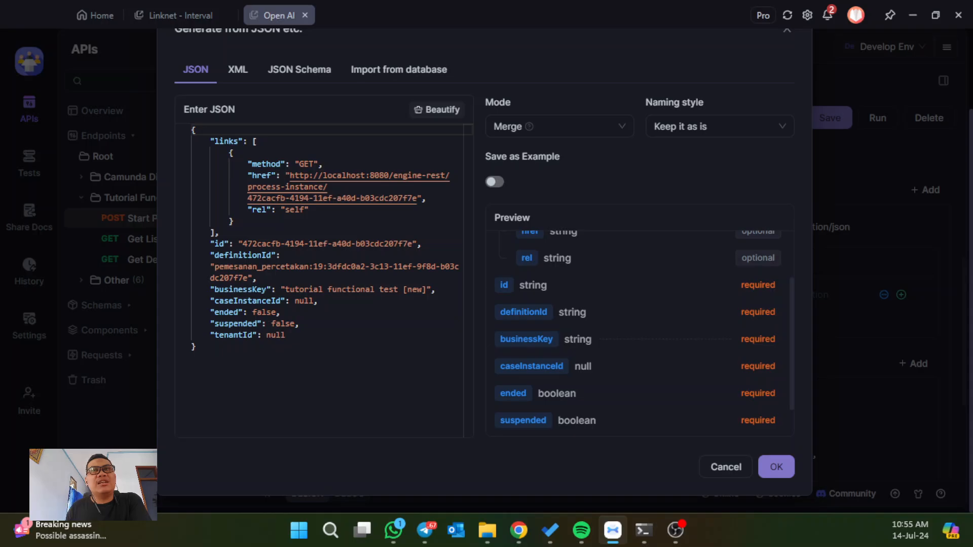
scroll(679, 327, down, 1)
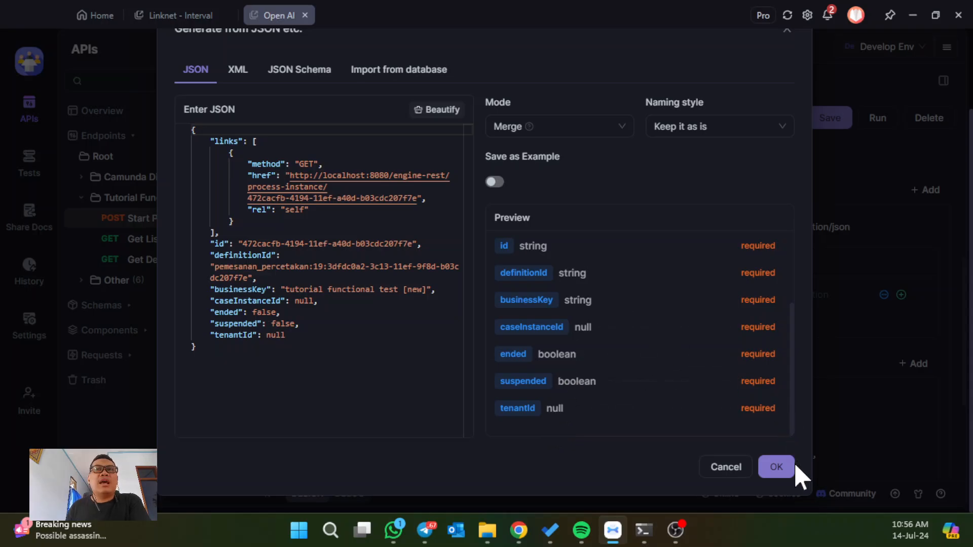
click(776, 469)
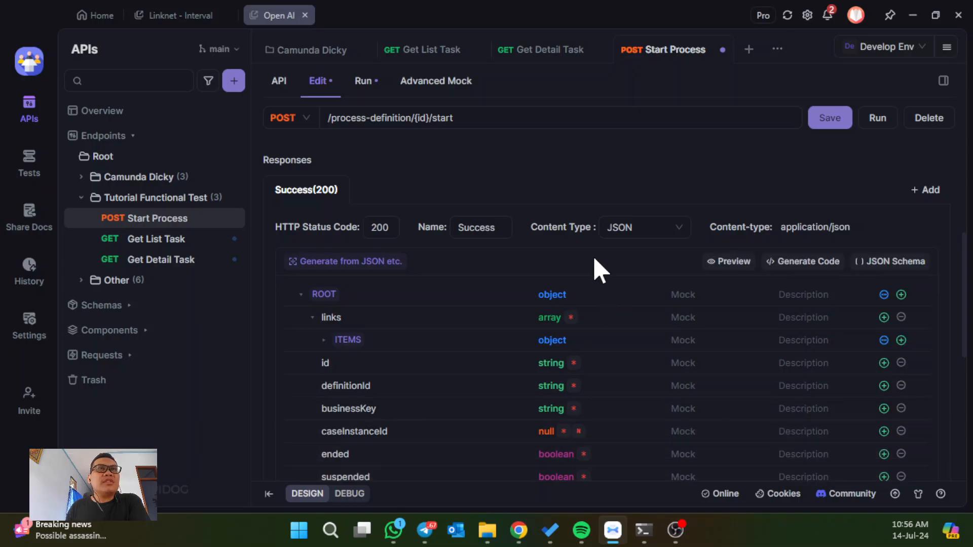
key(ctrl+s)
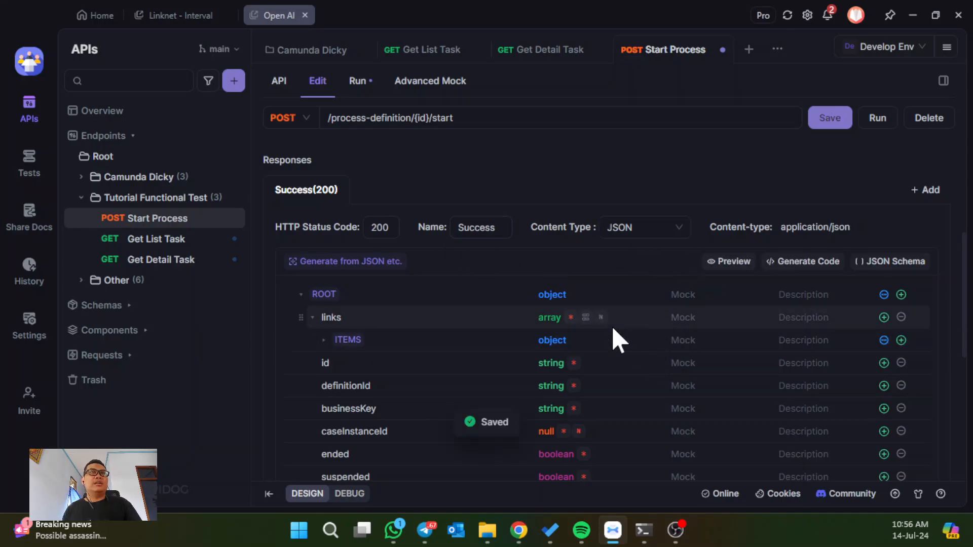
Step: Copy the response body of the Get List Task request and open that endpoint's response definition for editing
scroll(617, 340, up, 4)
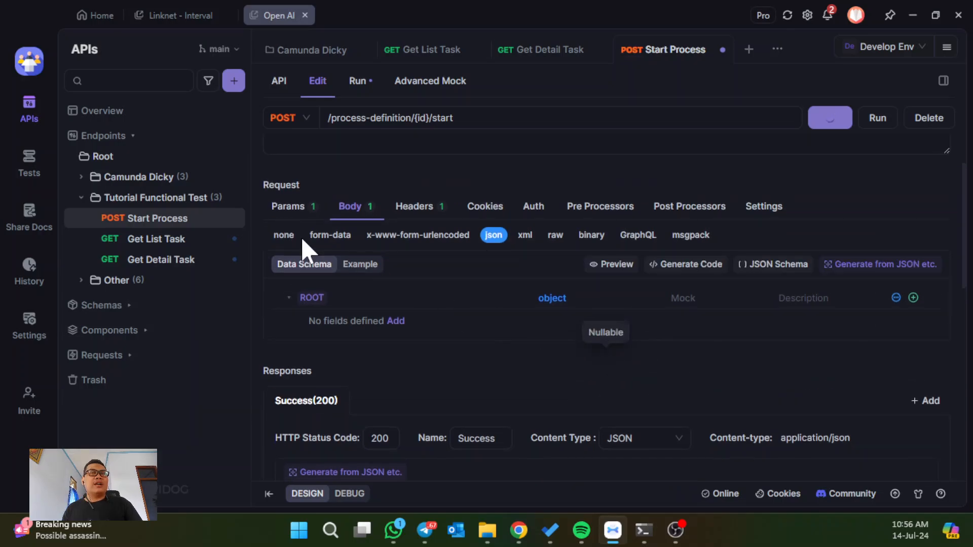
click(175, 241)
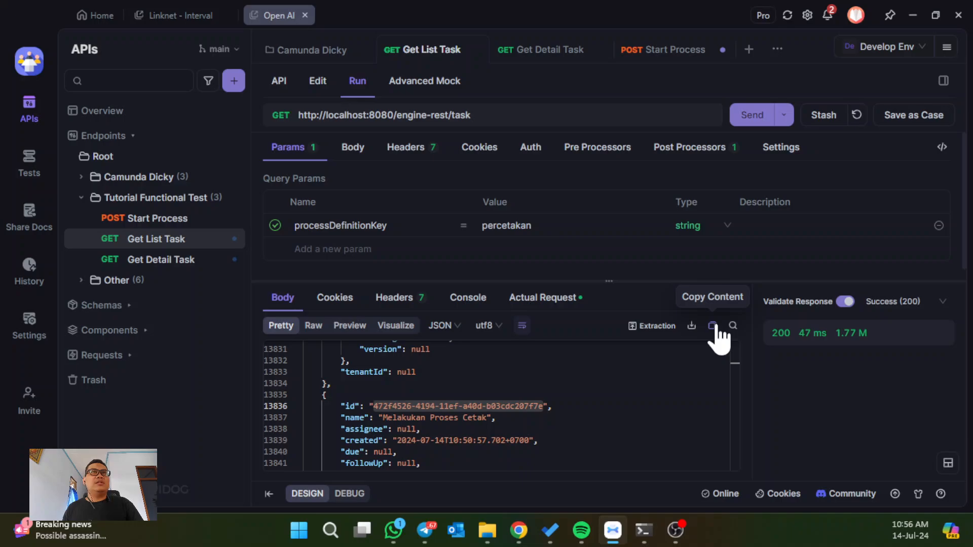
click(314, 87)
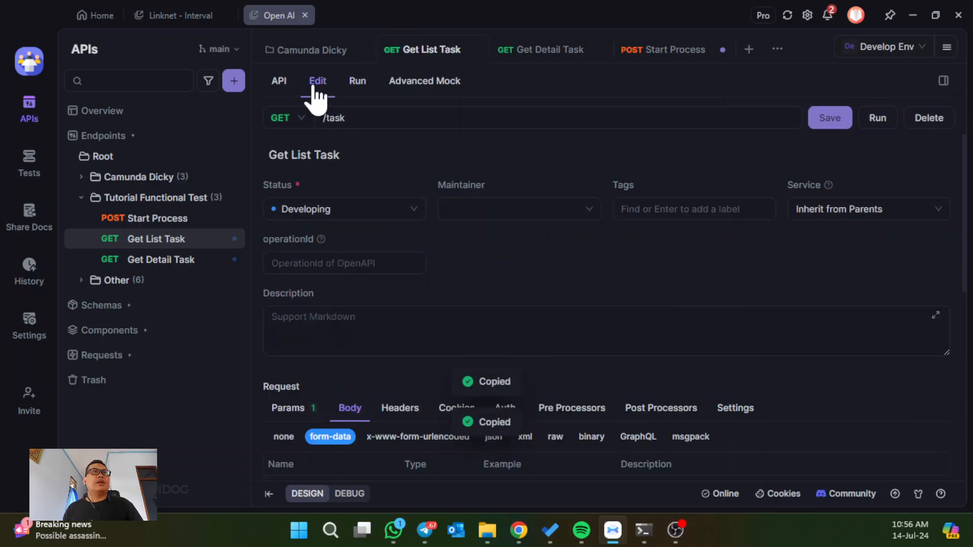
scroll(538, 373, down, 7)
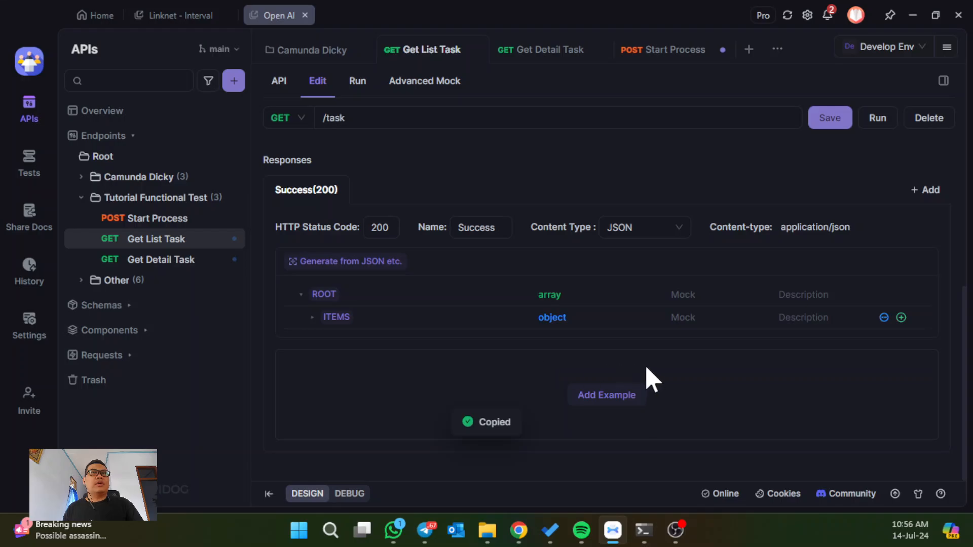
Step: Add a response example named Success to the Get List Task endpoint, using the copied response body as its data
click(636, 395)
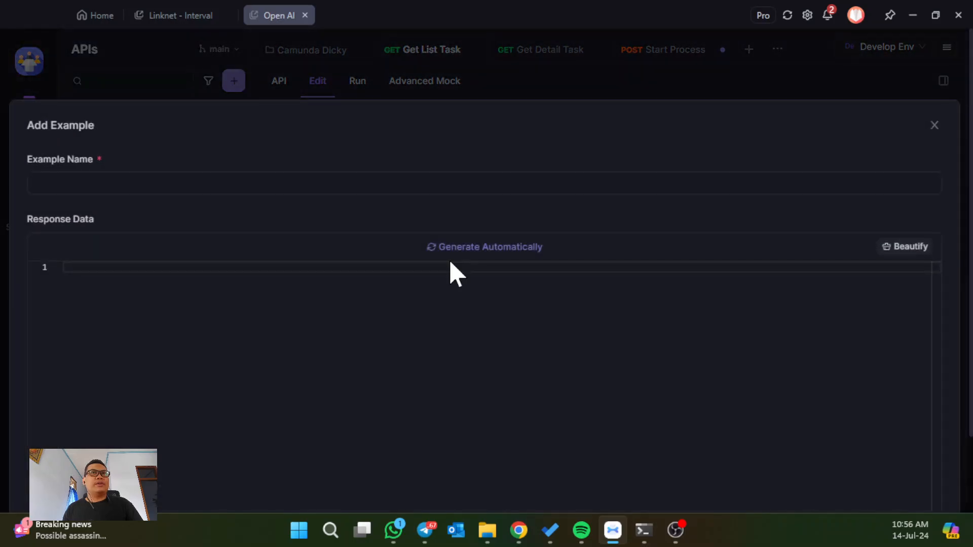
click(450, 265)
key(ctrl+v)
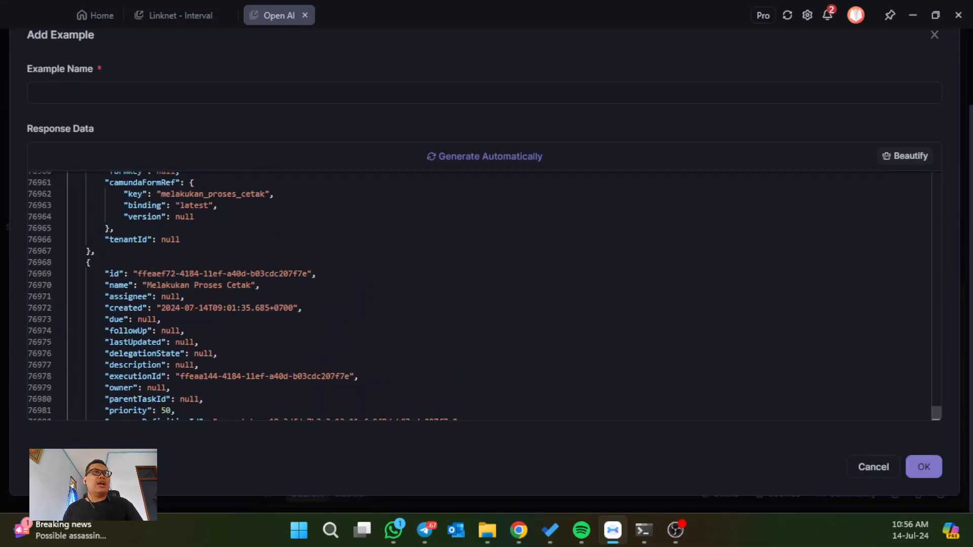
click(918, 466)
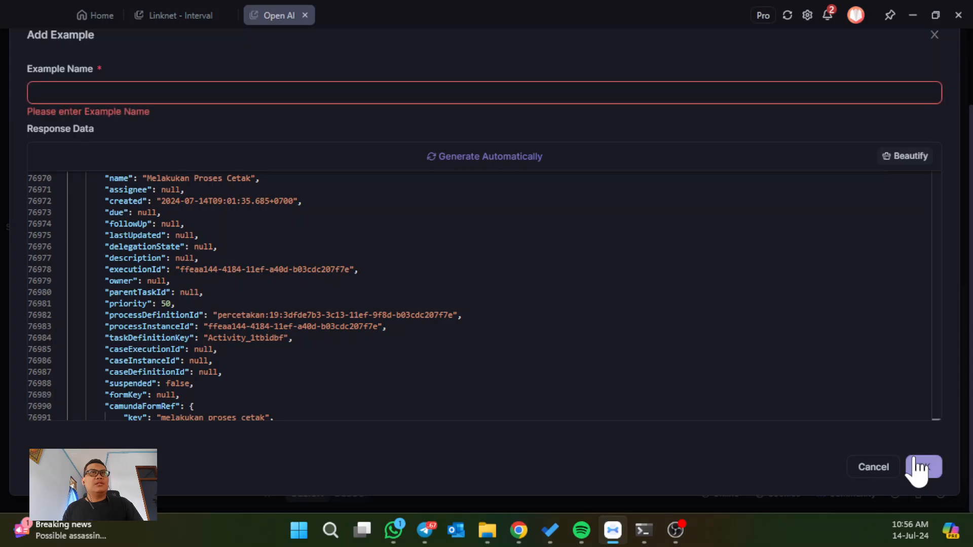
click(247, 93)
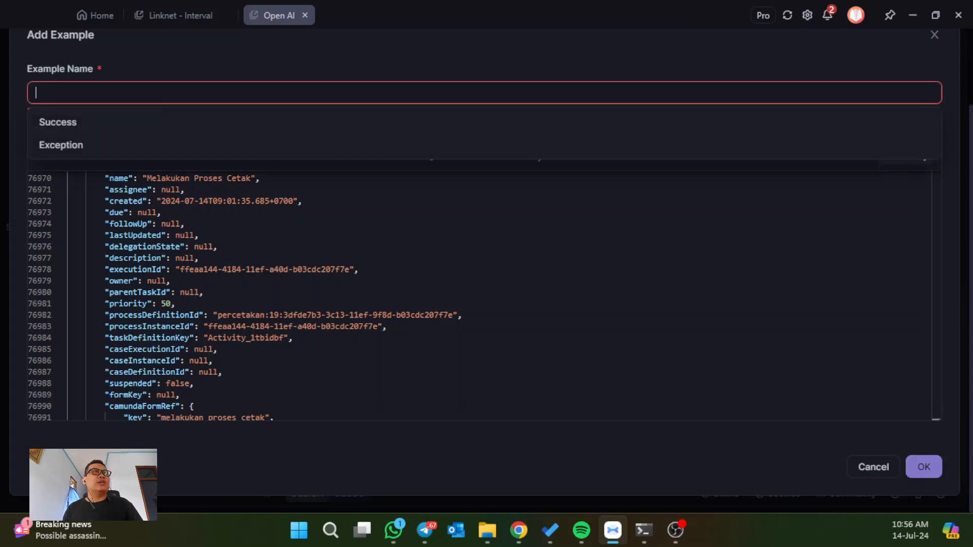
text(Success)
key(Tab)
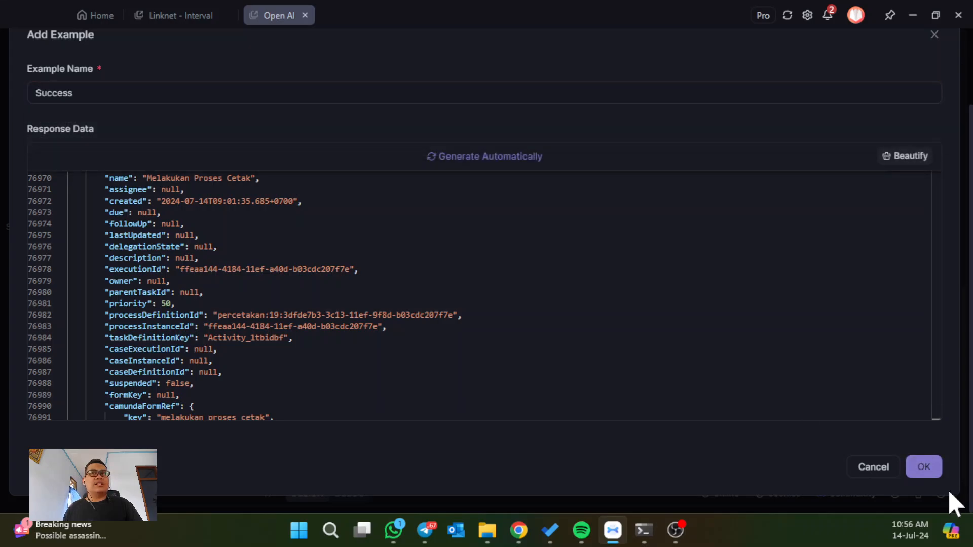
click(923, 464)
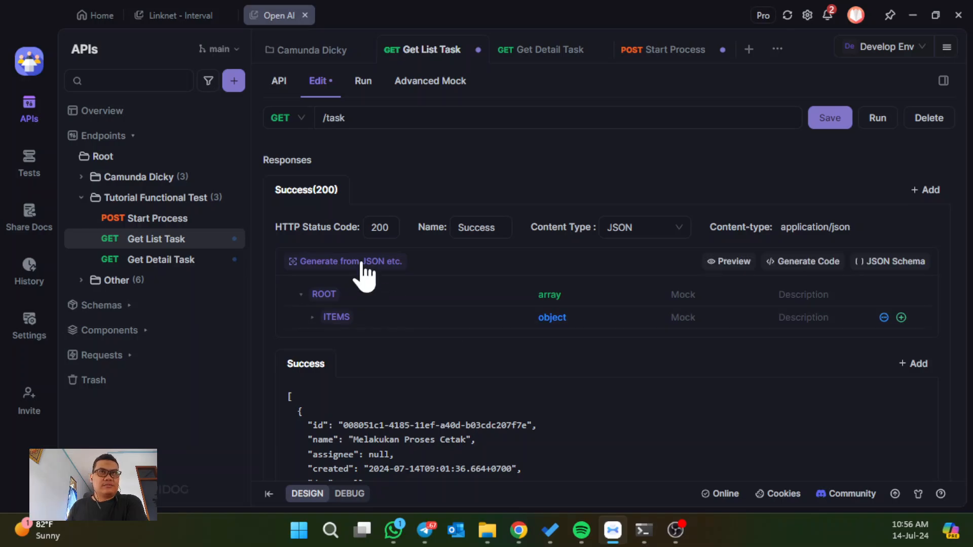
Step: Generate the Get List Task 200 response schema from the example JSON after checking its field preview
click(361, 263)
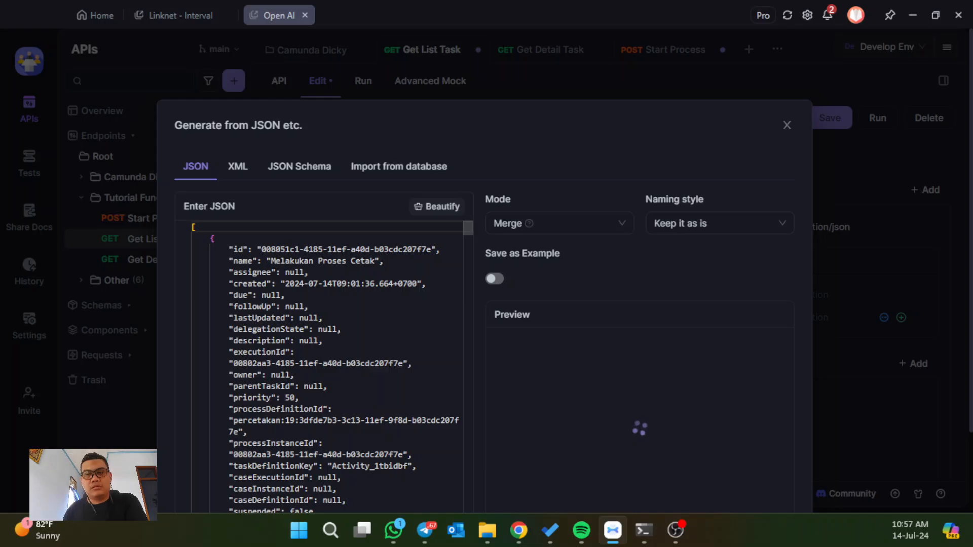
scroll(325, 365, down, 3)
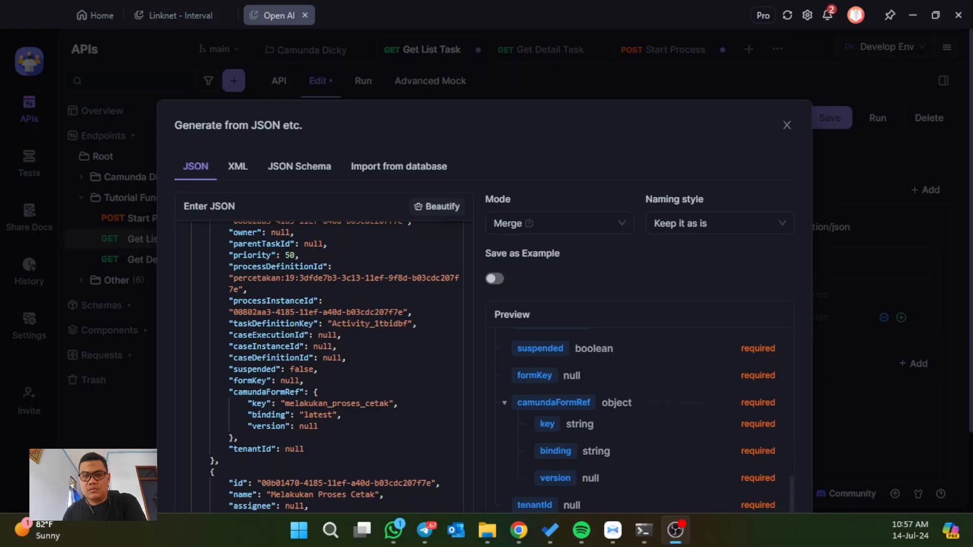
scroll(598, 395, down, 2)
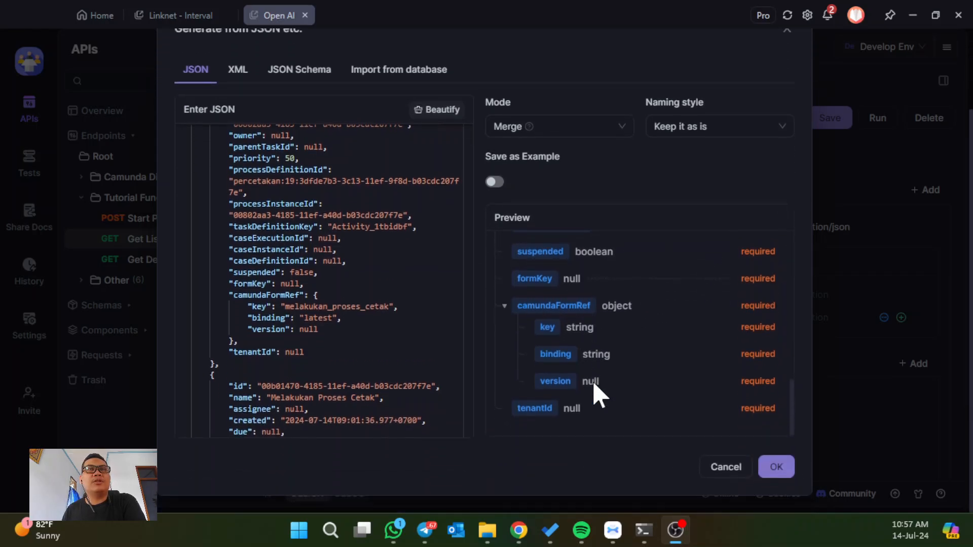
scroll(598, 393, up, 10)
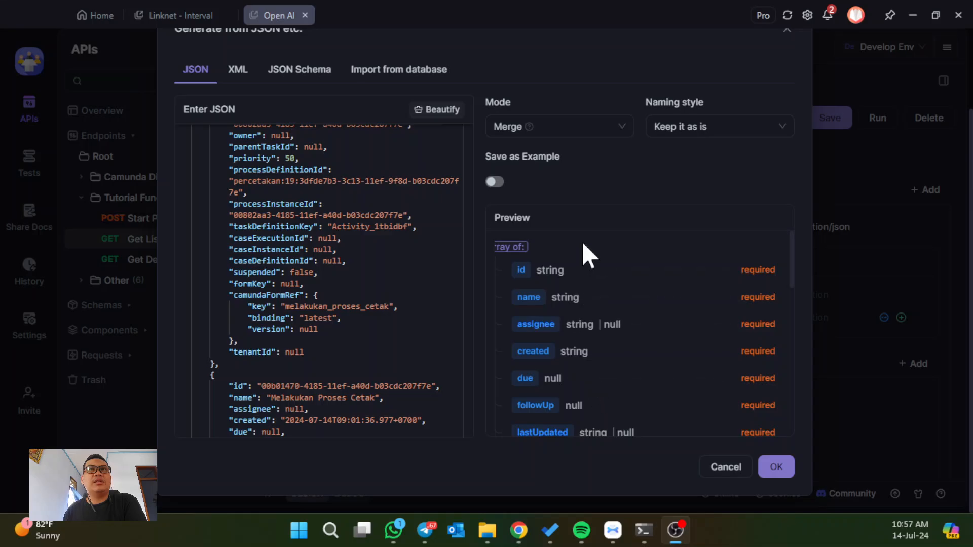
scroll(588, 258, down, 10)
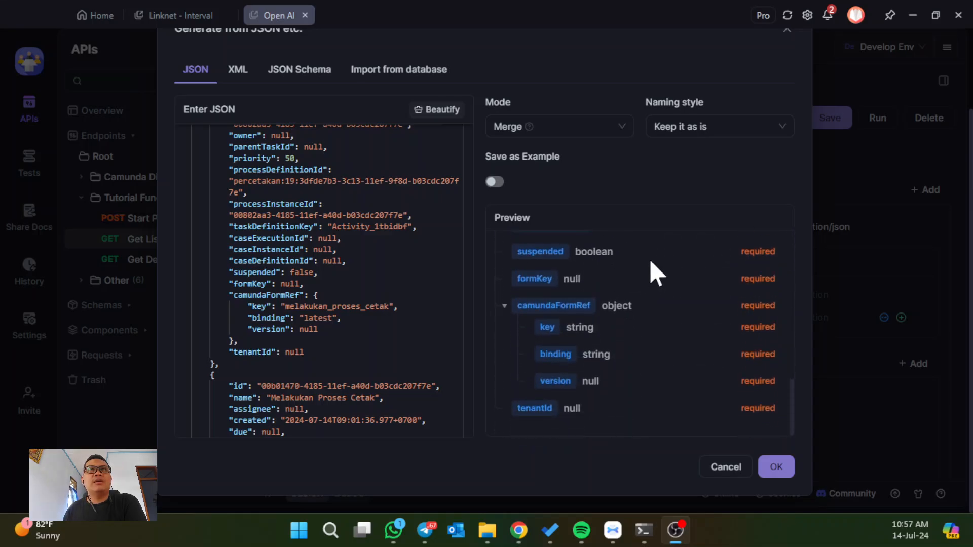
scroll(557, 289, up, 1)
scroll(557, 288, up, 3)
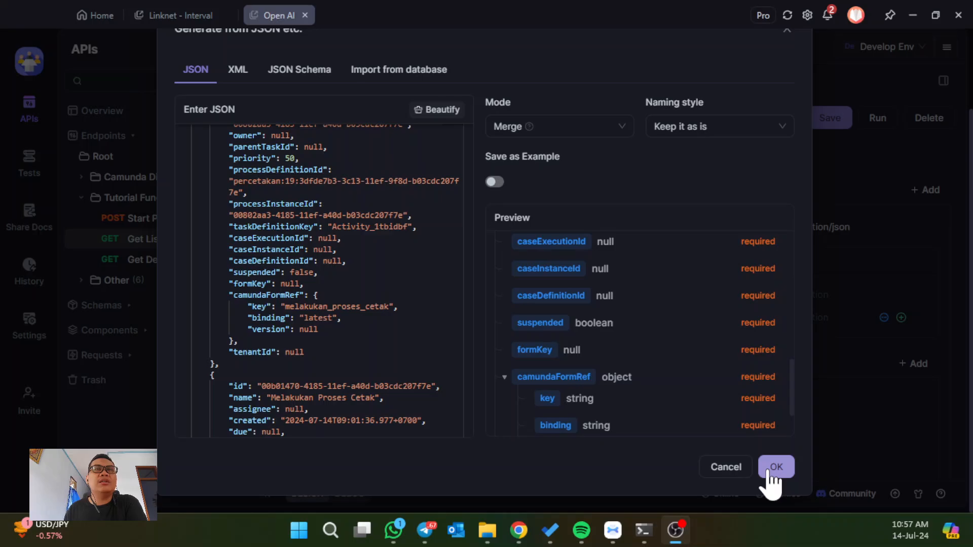
click(769, 471)
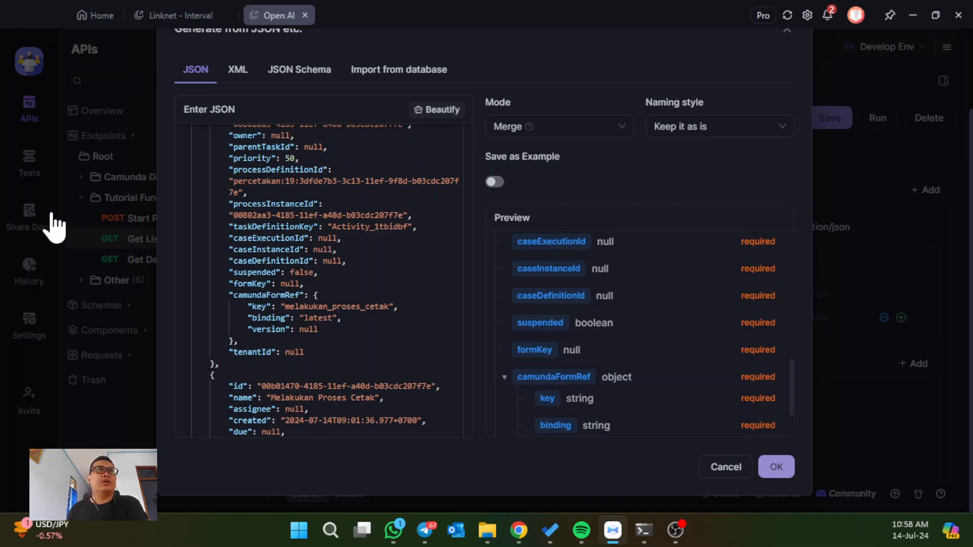
click(780, 469)
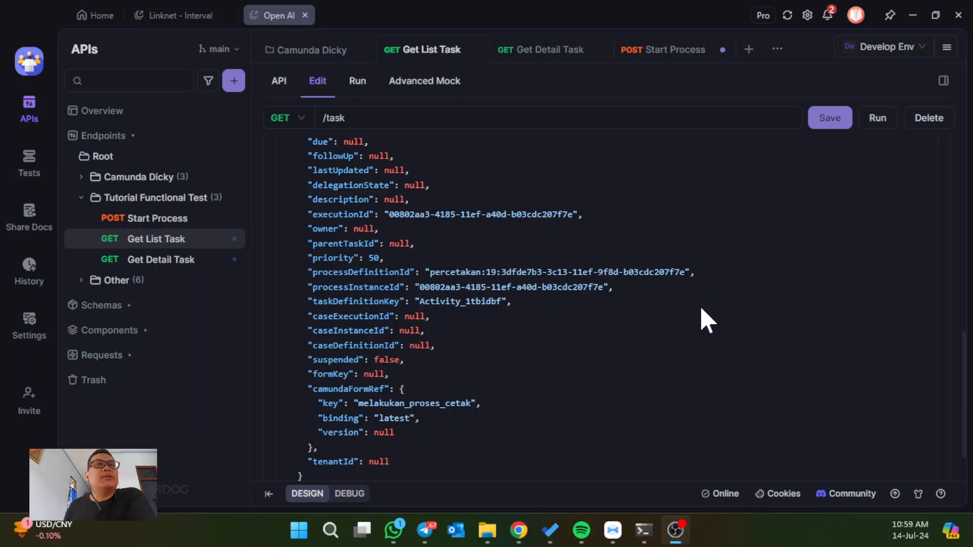
scroll(704, 320, up, 10)
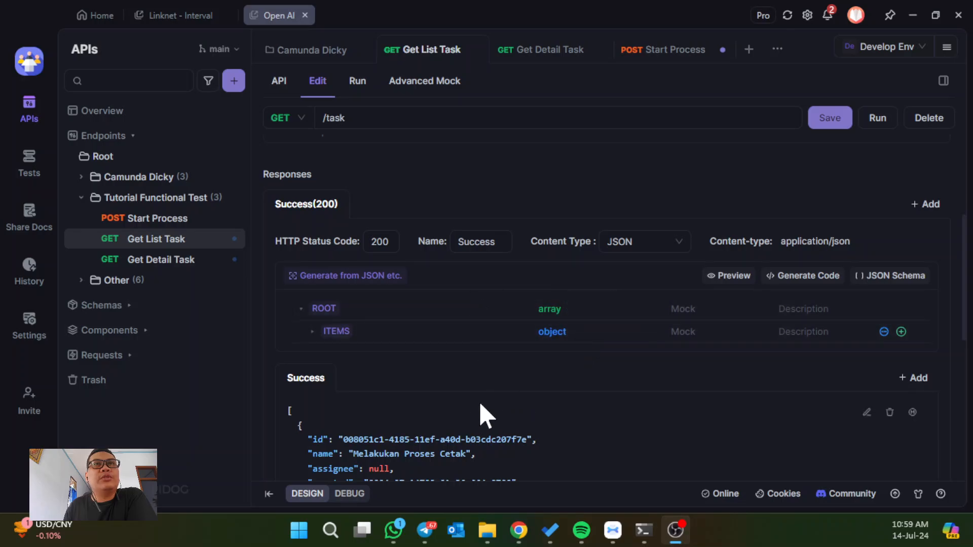
Step: Examine the Get List Task response example and the item fields and types in its 200 response schema
scroll(480, 415, down, 3)
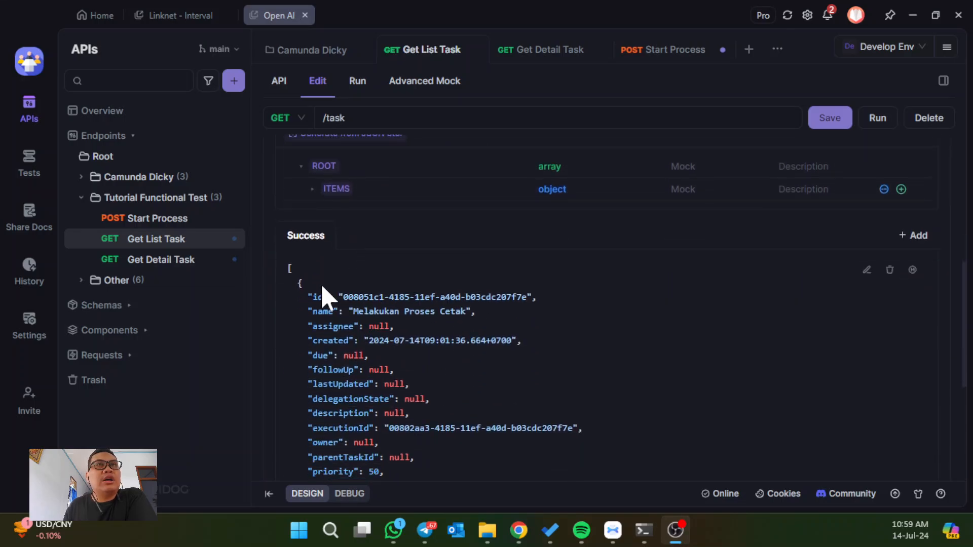
scroll(491, 334, down, 5)
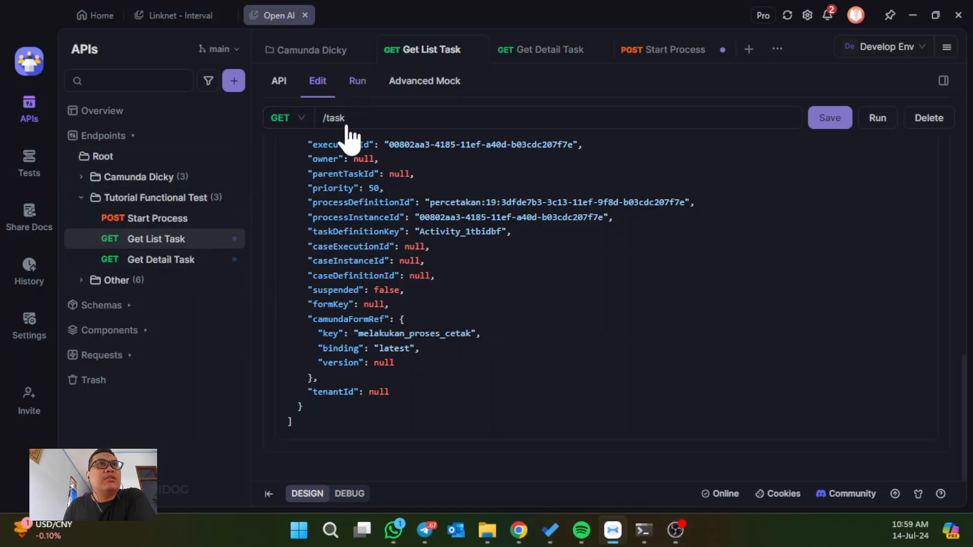
click(357, 81)
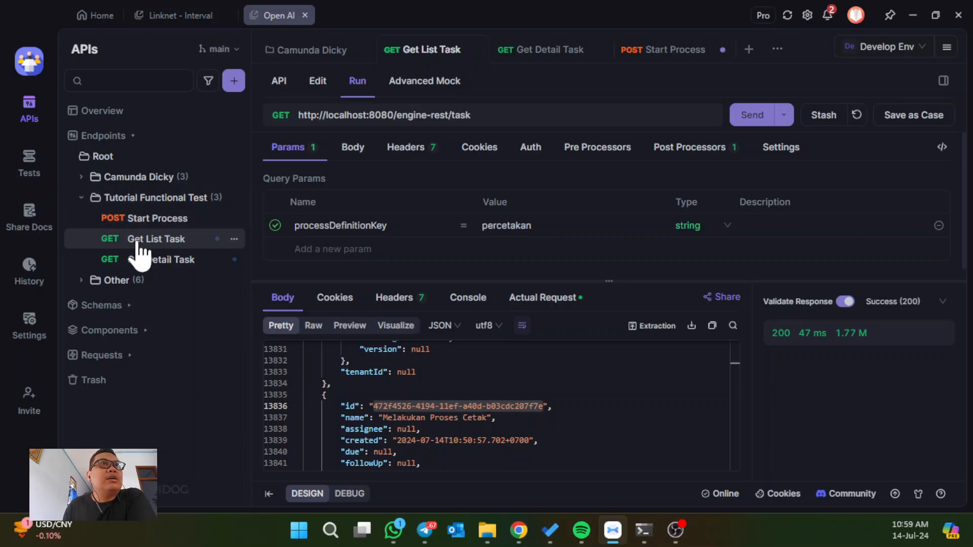
click(319, 84)
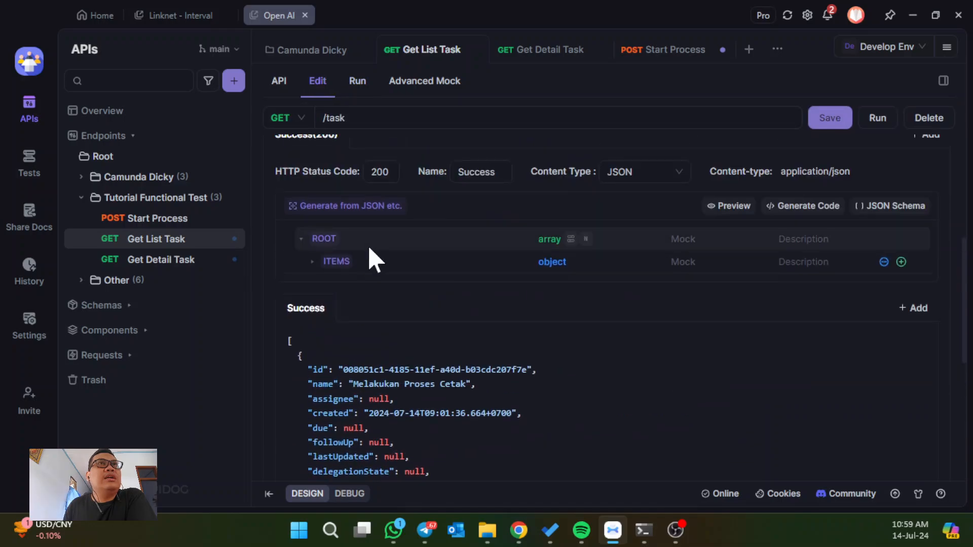
click(312, 261)
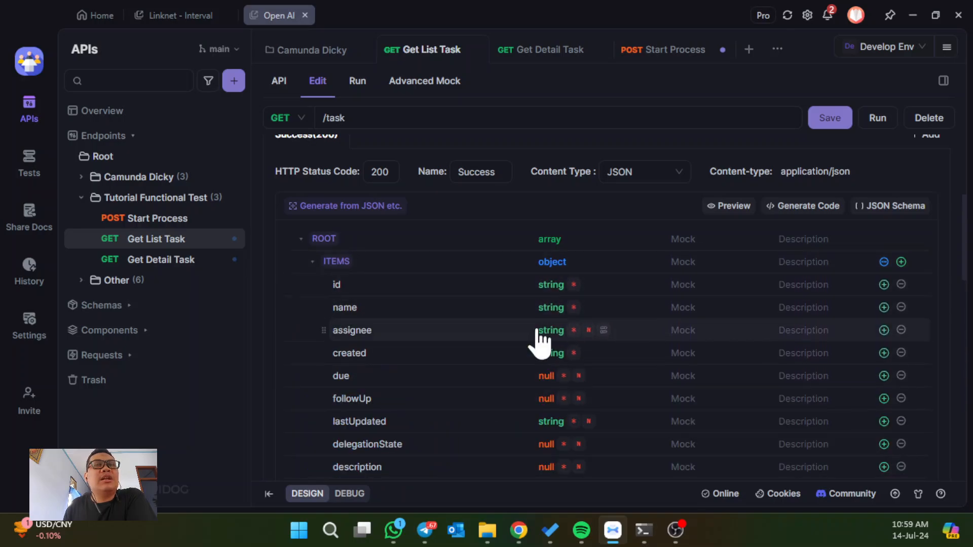
scroll(550, 304, down, 5)
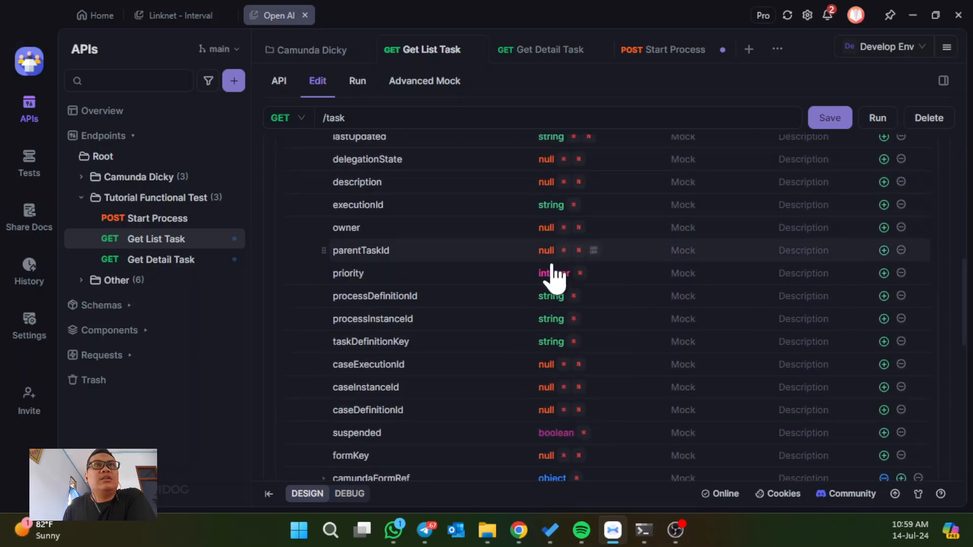
click(527, 274)
scroll(527, 273, up, 8)
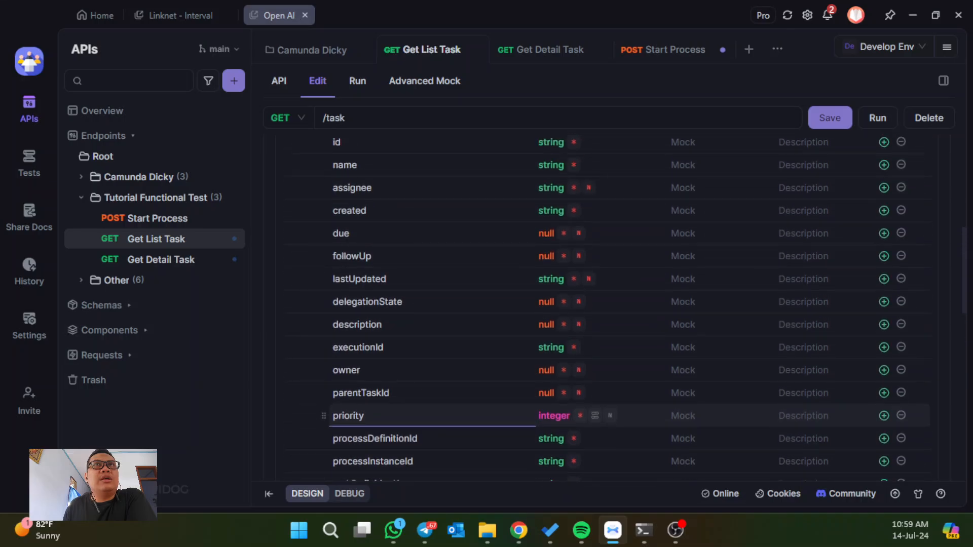
scroll(507, 294, down, 3)
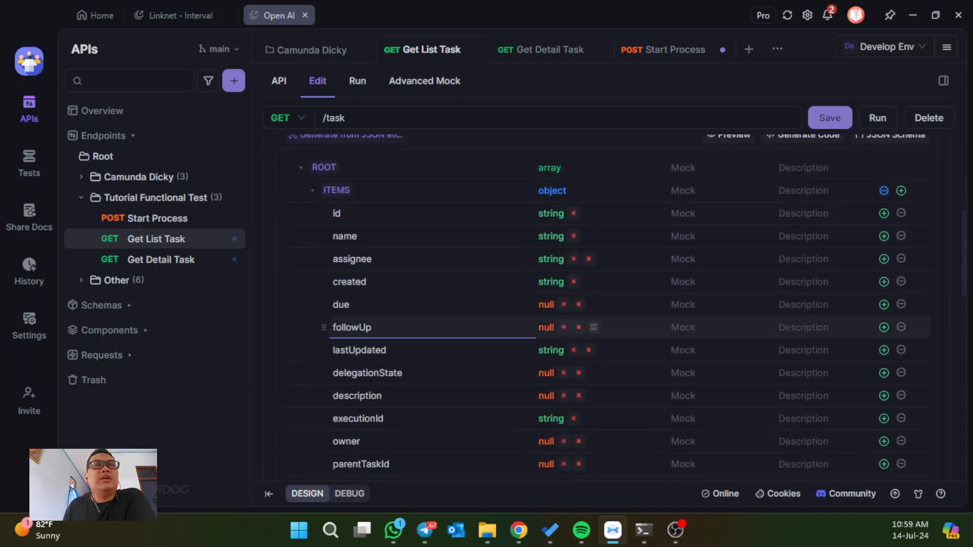
click(531, 260)
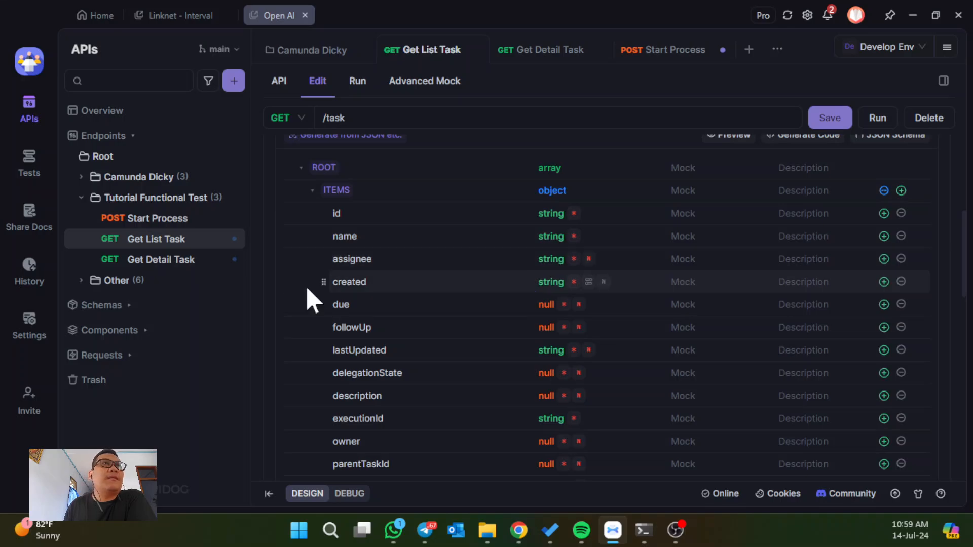
Step: Copy the response body of the Get Detail Task request and open that endpoint's response definition for editing
click(172, 263)
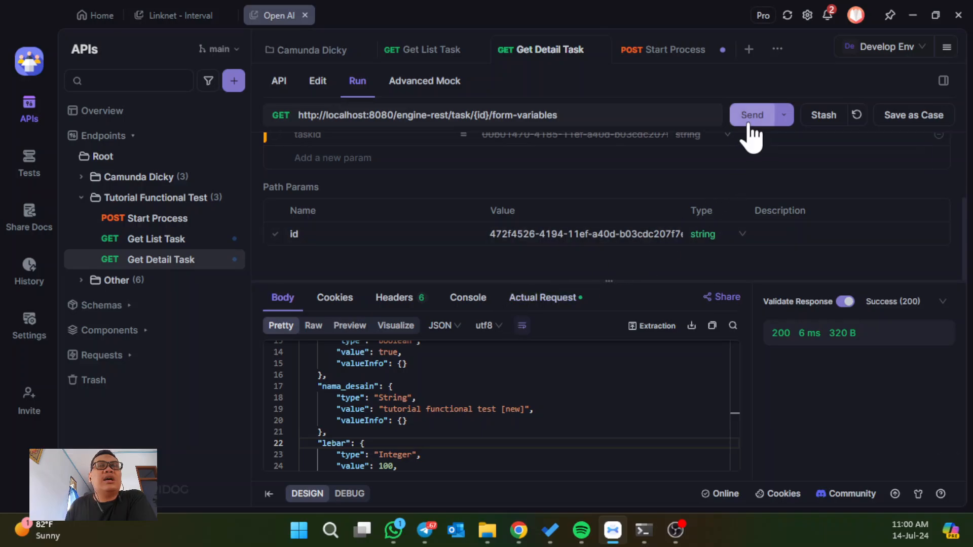
scroll(709, 406, down, 5)
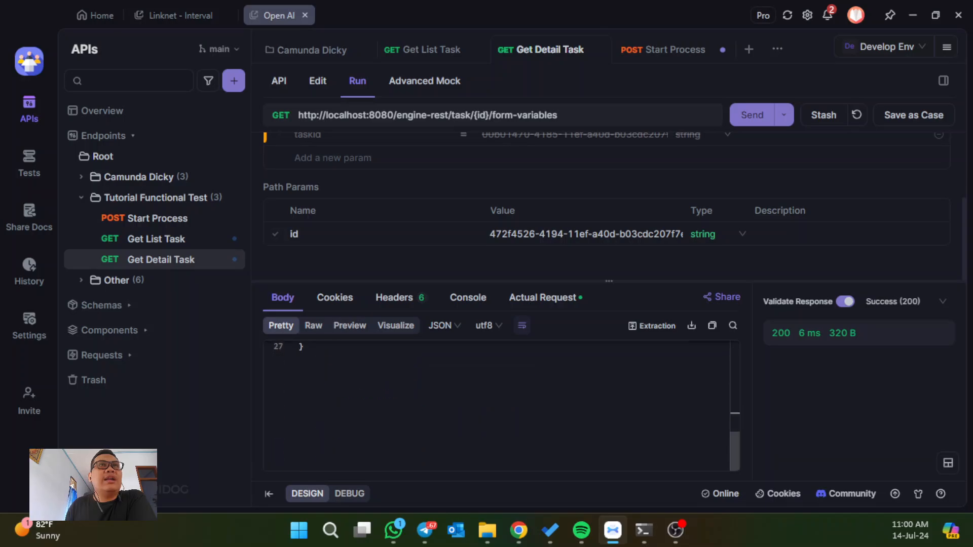
scroll(709, 405, up, 5)
click(714, 327)
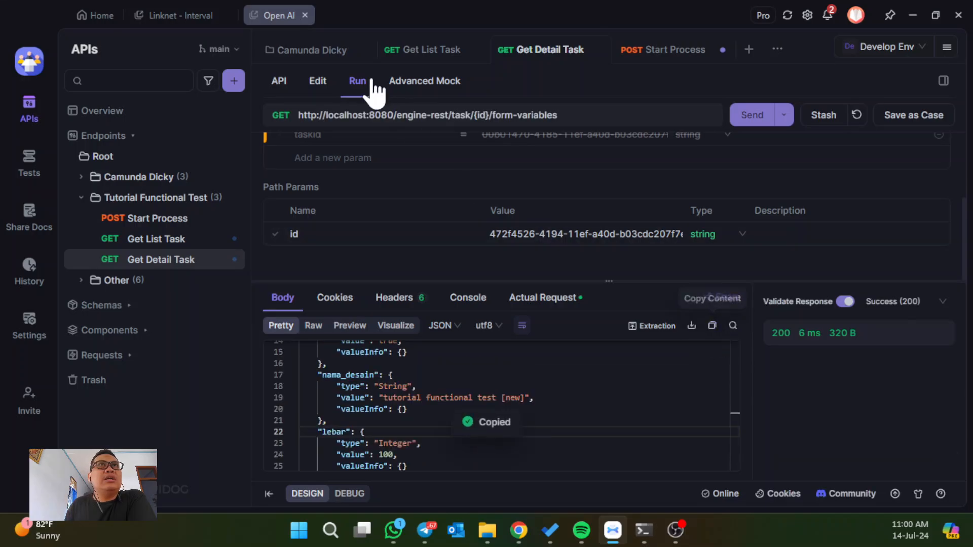
click(314, 84)
scroll(510, 370, down, 5)
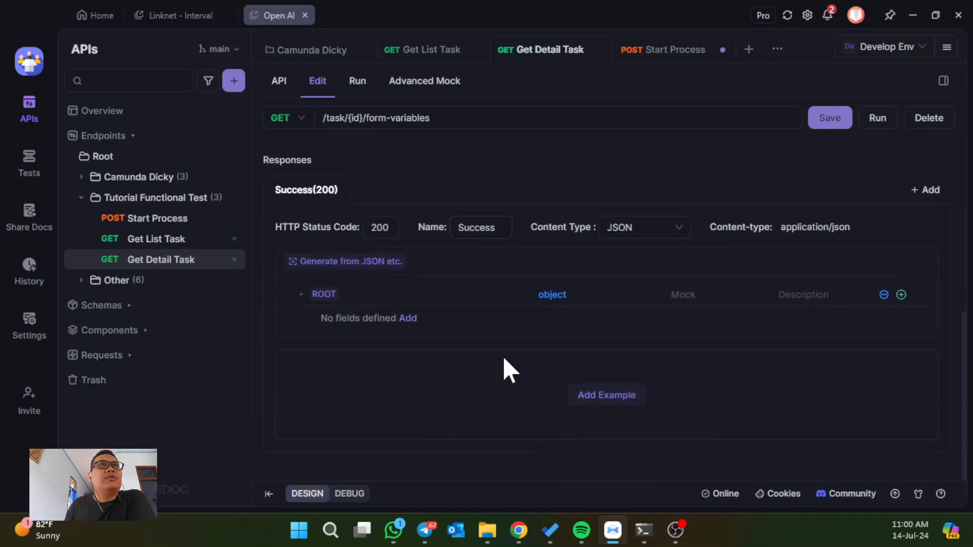
Step: Add a response example named Success to the Get Detail Task endpoint using the copied response body, and save the endpoint
click(610, 396)
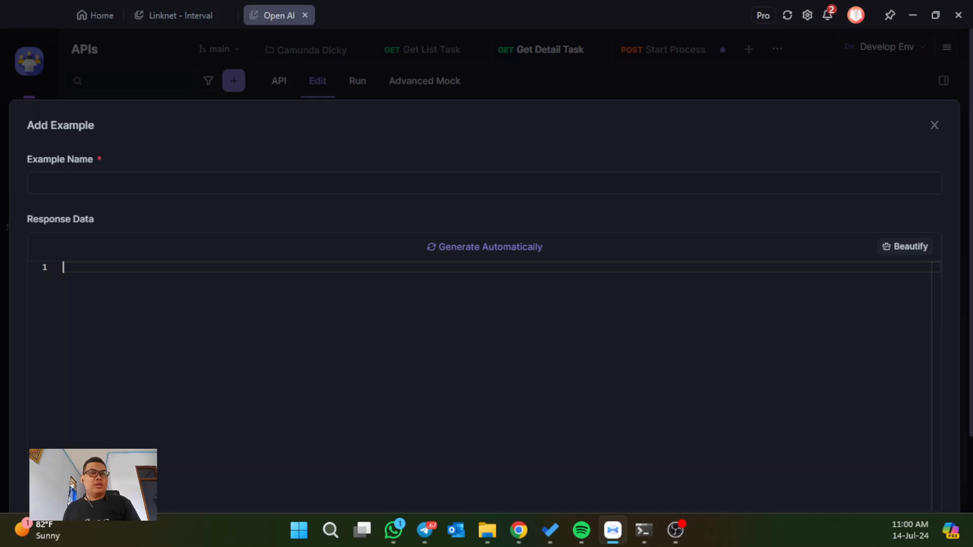
key(ctrl+v)
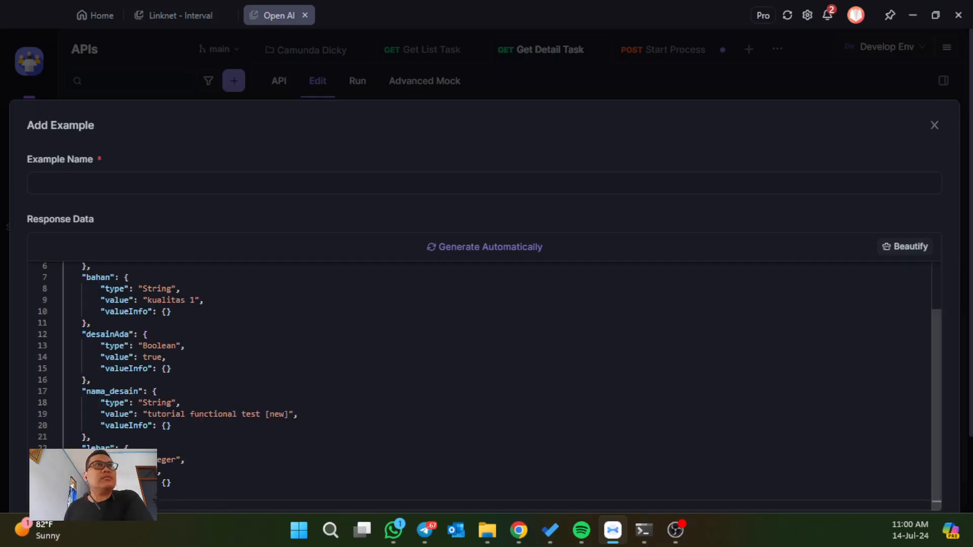
click(130, 183)
click(127, 213)
scroll(485, 268, down, 2)
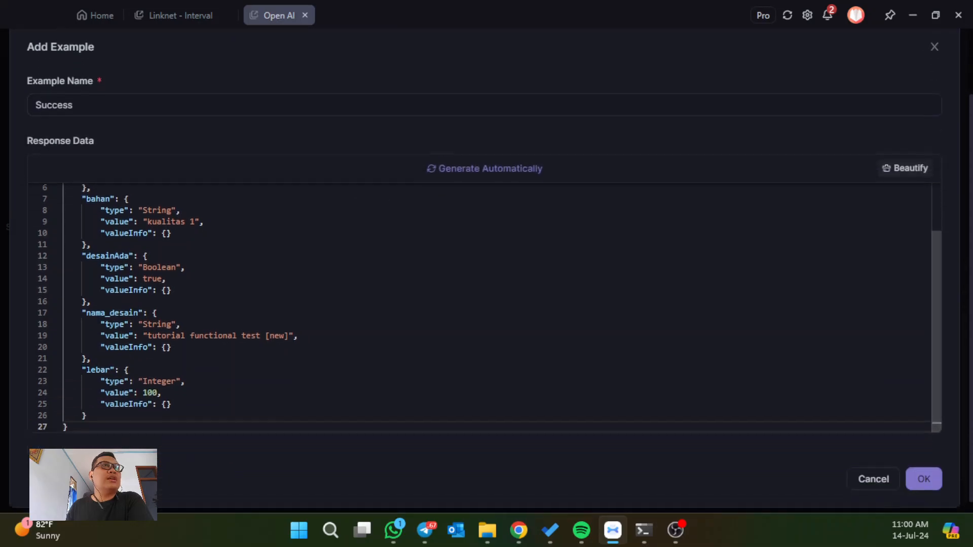
click(923, 479)
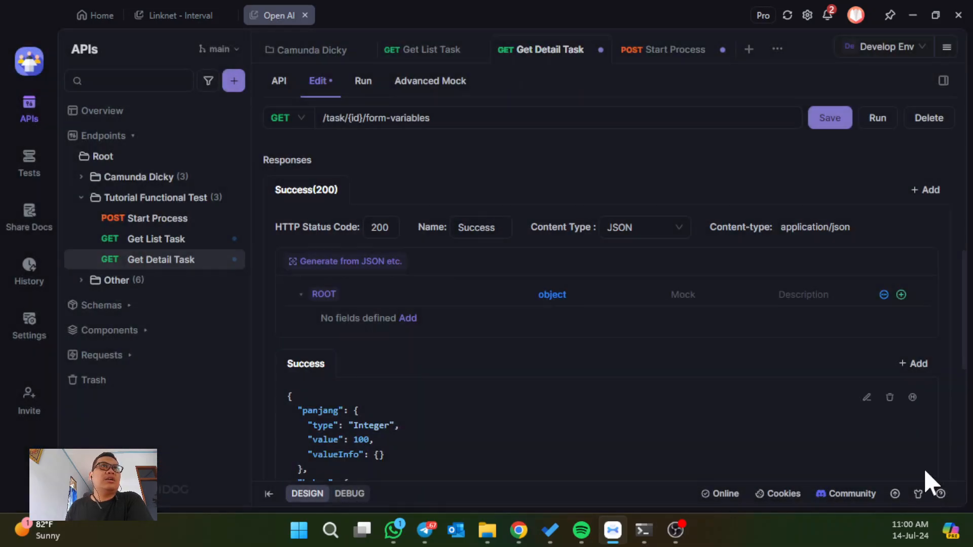
key(ctrl+s)
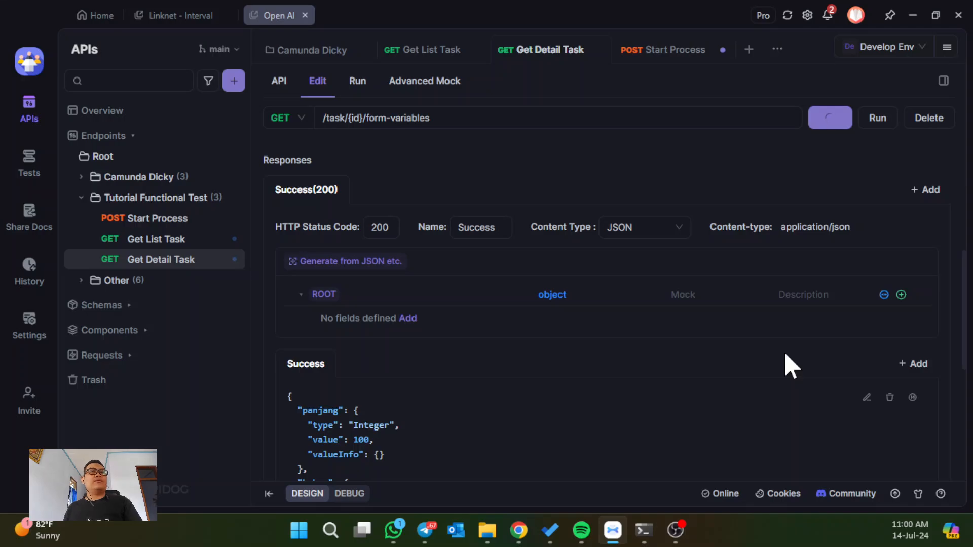
Step: Discard the unsaved run changes of the Start Process request in the Tutorial Functional Test folder
click(177, 220)
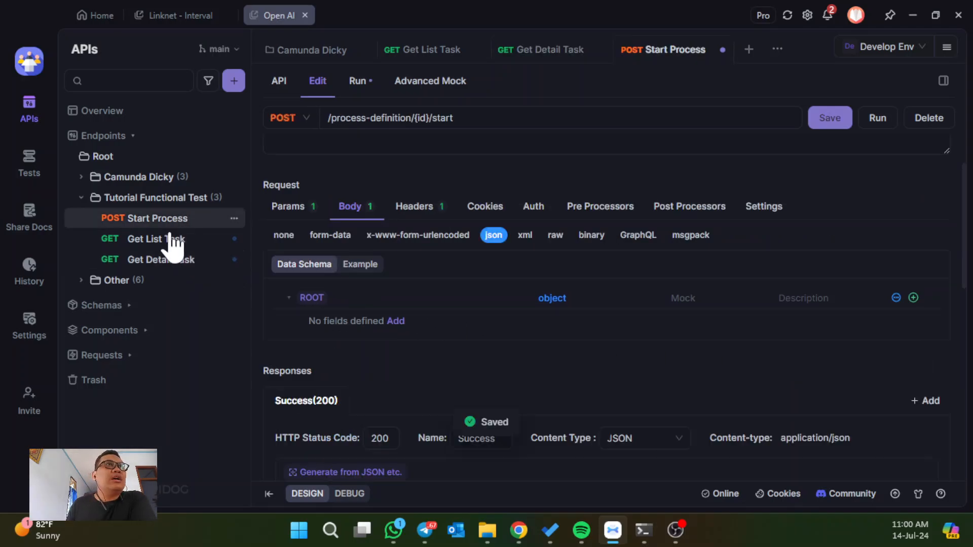
click(167, 239)
click(167, 260)
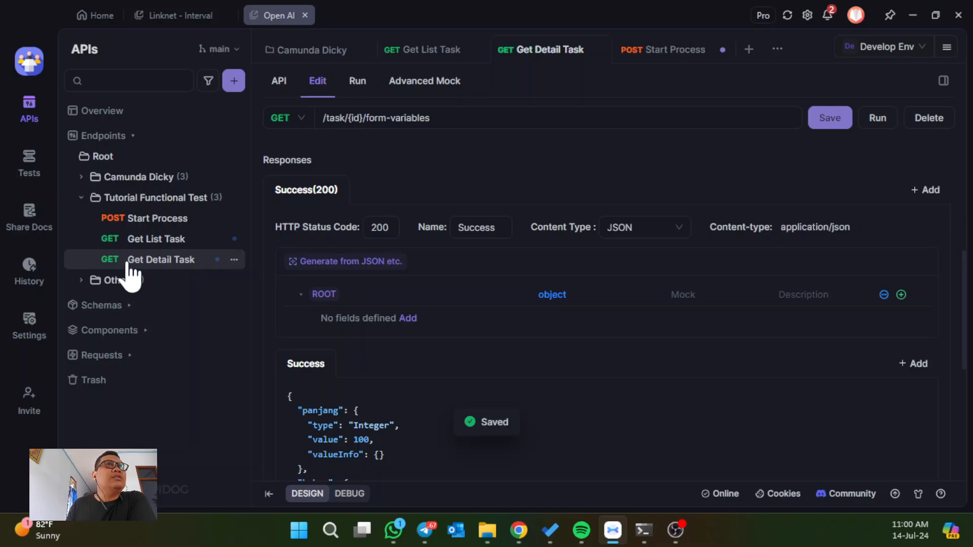
click(658, 57)
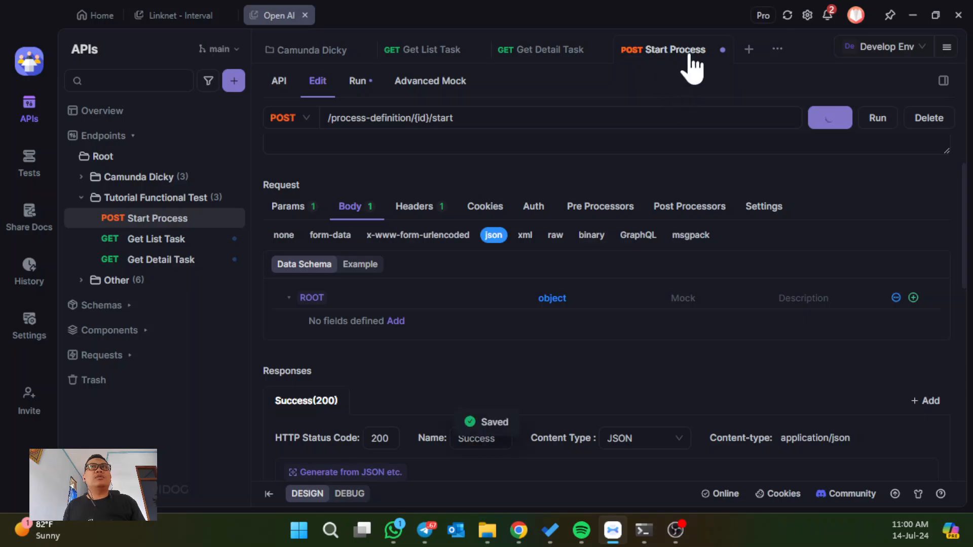
click(357, 82)
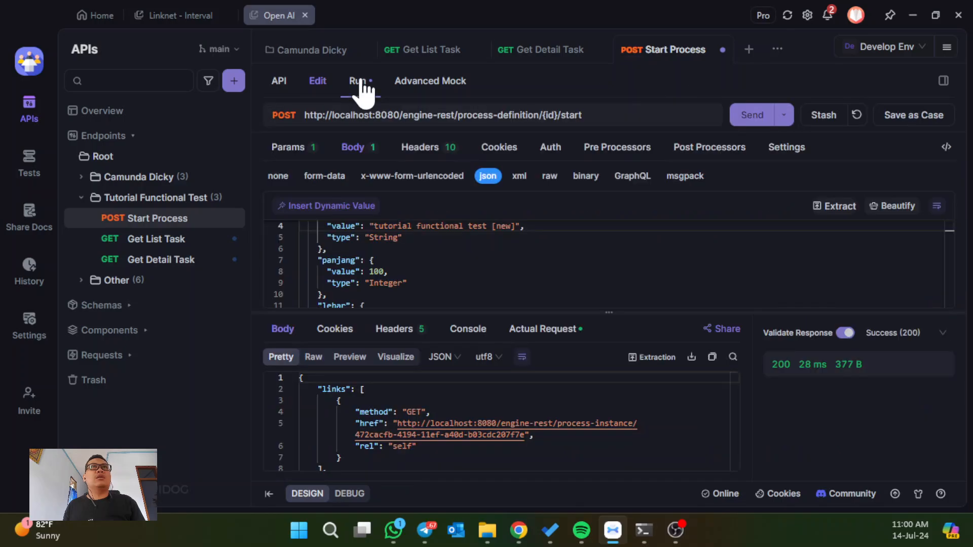
click(857, 115)
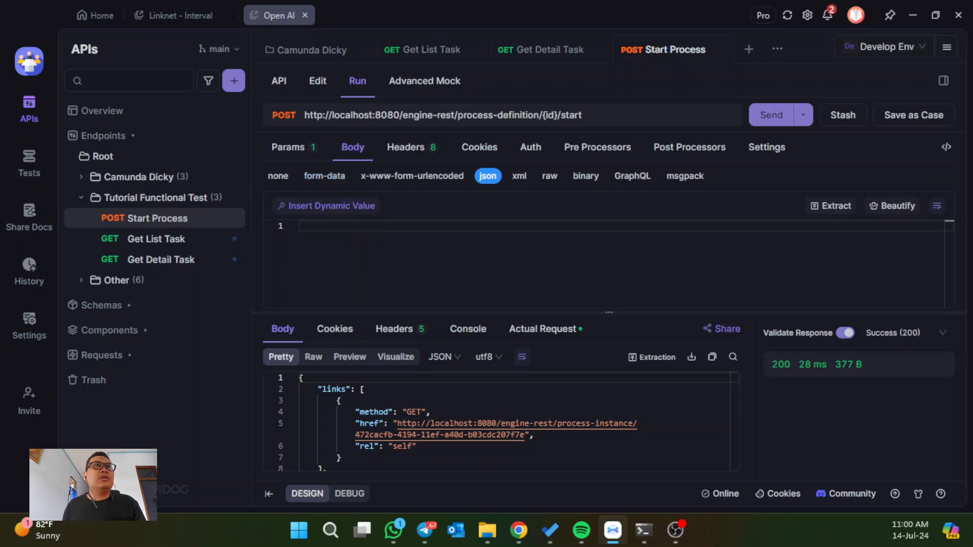
Step: Check the request body of the Start Process step in the Tutorial Functional Test scenario and return to the scenario overview
click(36, 161)
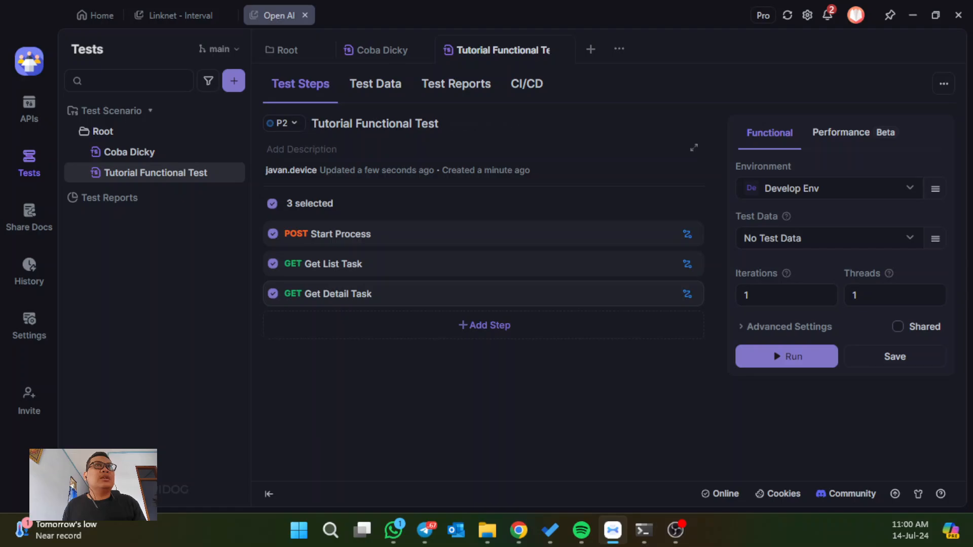
click(339, 239)
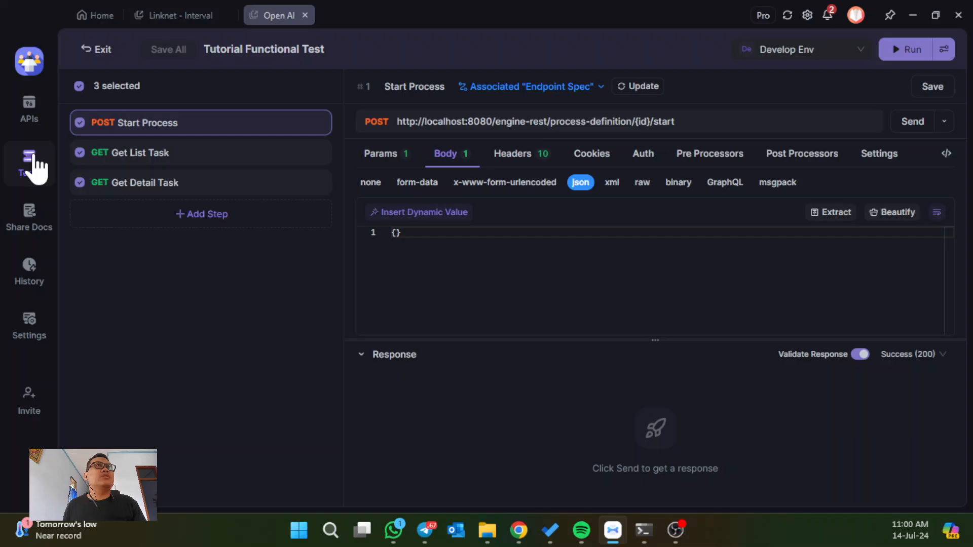
click(95, 49)
click(144, 154)
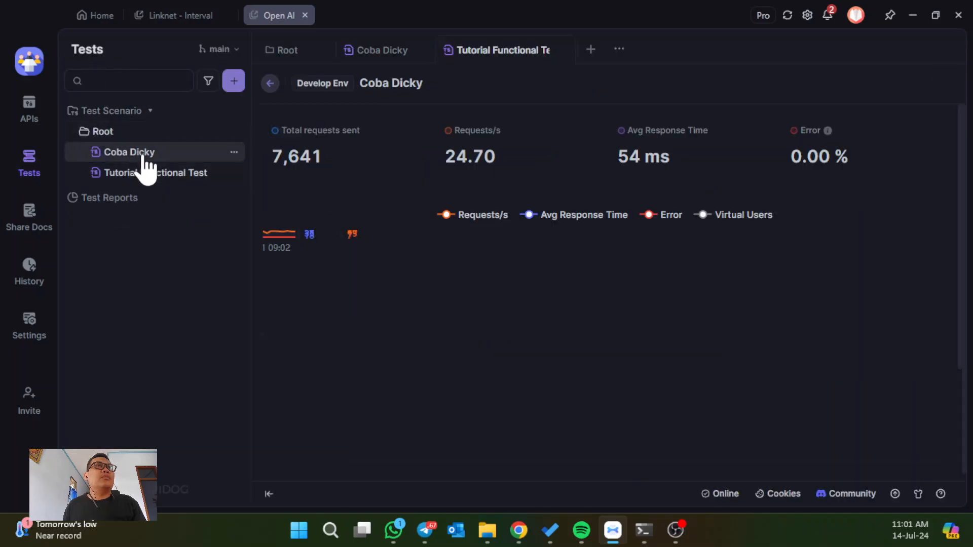
click(131, 172)
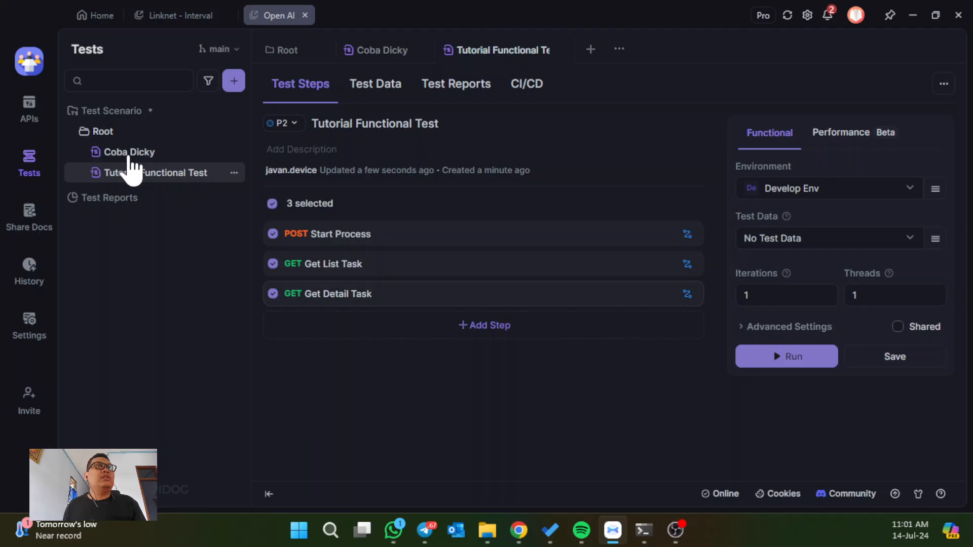
Step: Copy the whole JSON request body of the Start Process endpoint in the Camunda Dicky folder
click(38, 126)
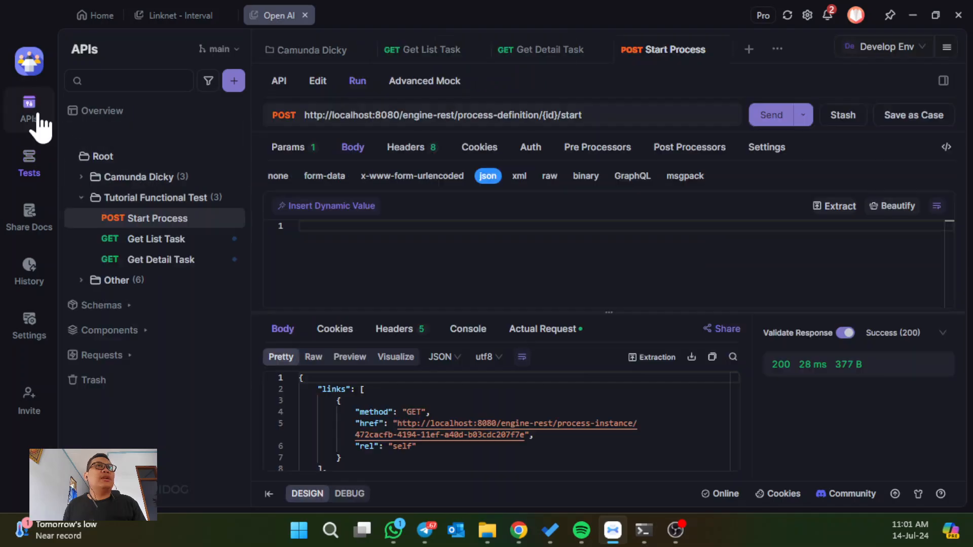
click(87, 176)
click(131, 200)
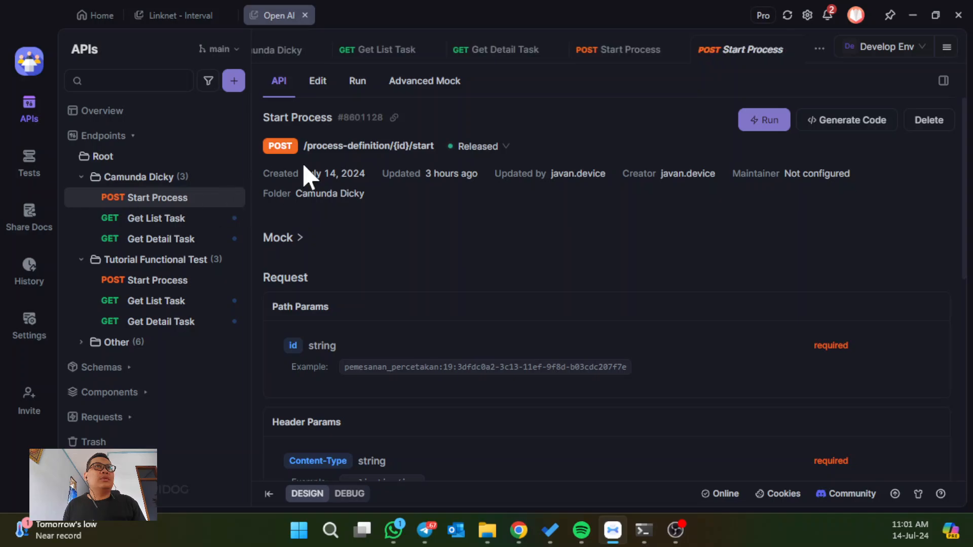
click(357, 80)
click(365, 237)
key(ctrl+a)
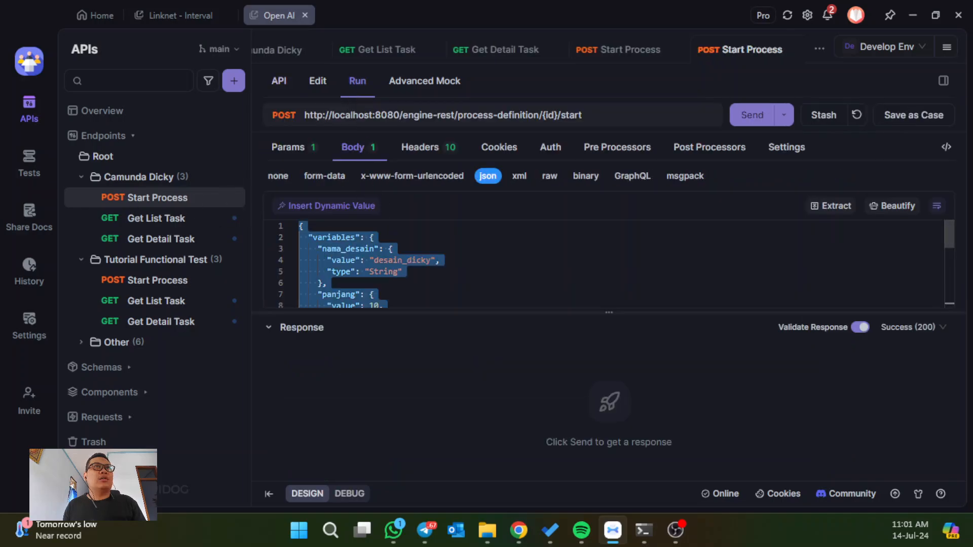
Step: Paste the copied JSON into the Tutorial Functional Test Start Process request body, save it, and close the Camunda Dicky Start Process request
click(80, 177)
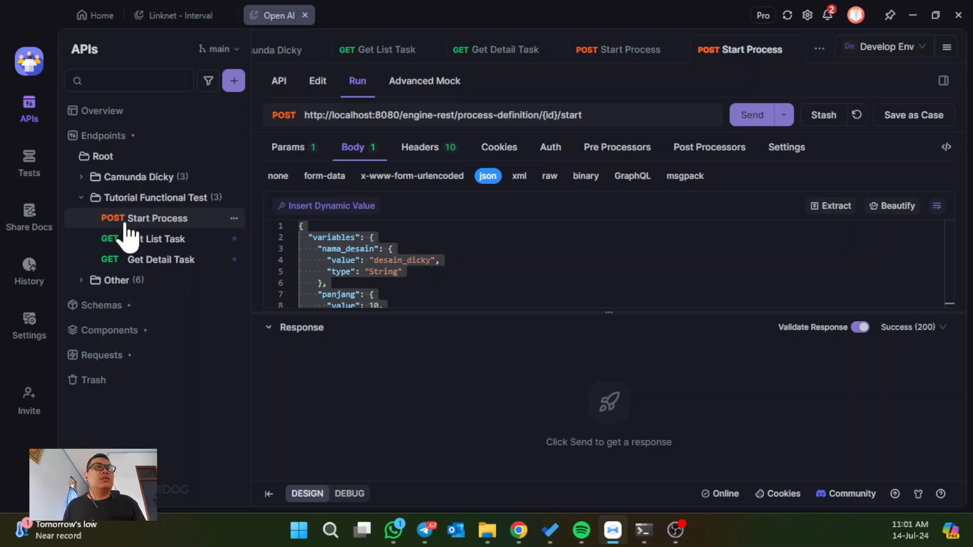
click(131, 223)
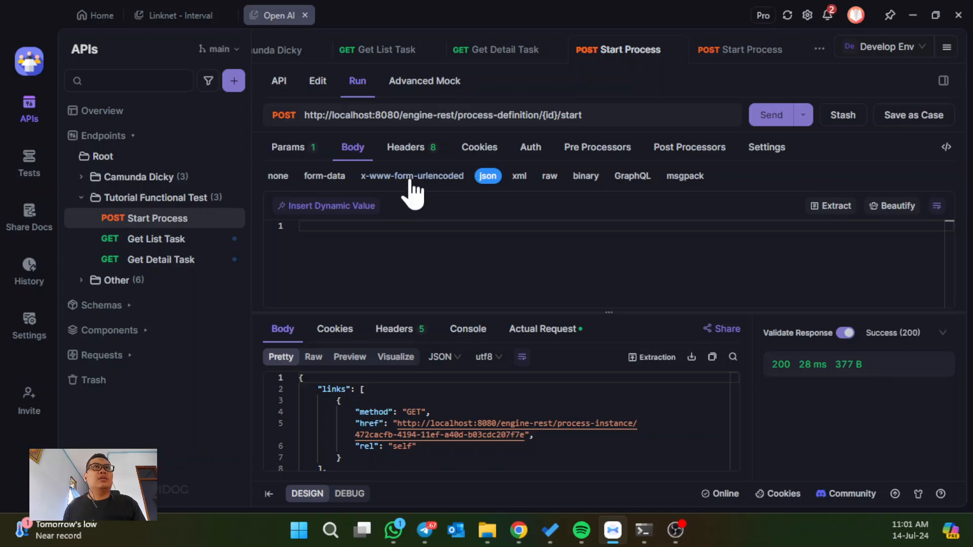
key(ctrl+v)
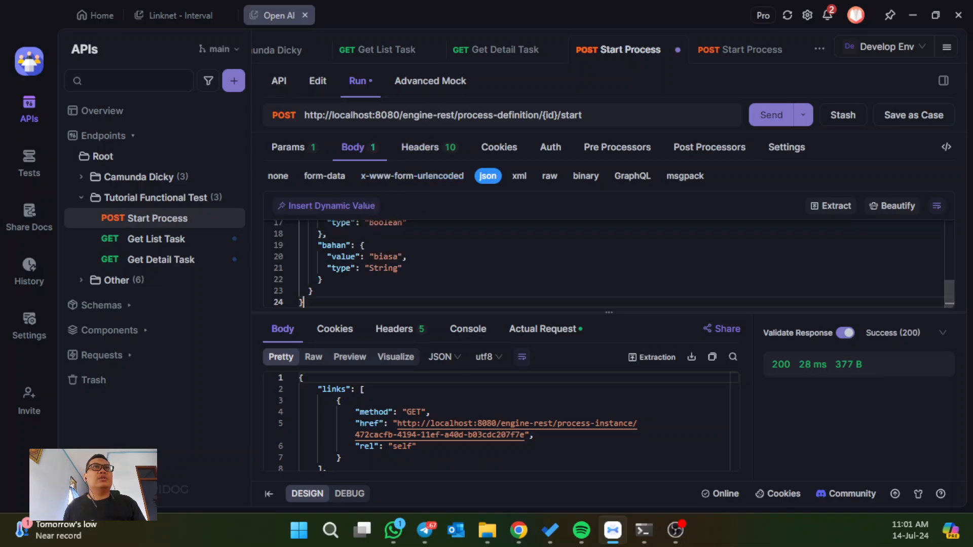
key(ctrl+s)
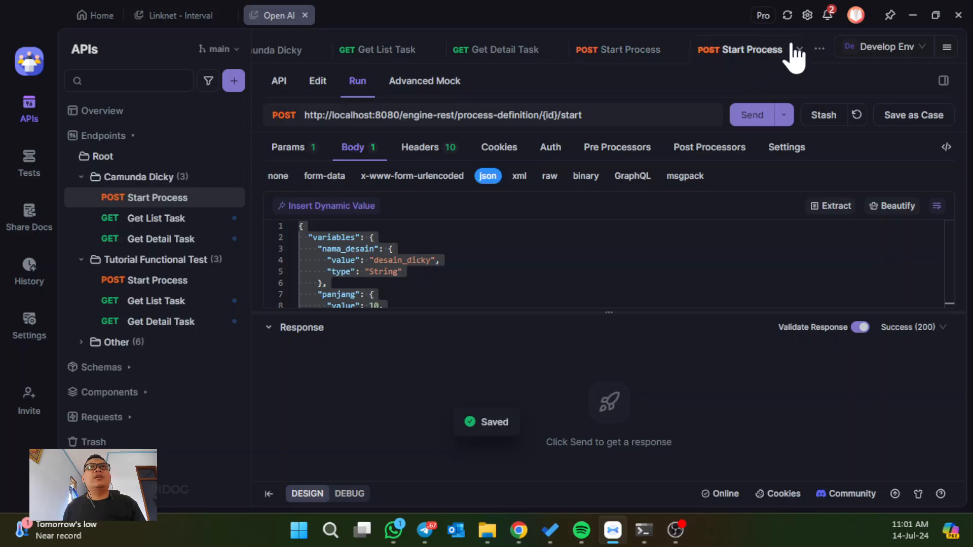
click(799, 49)
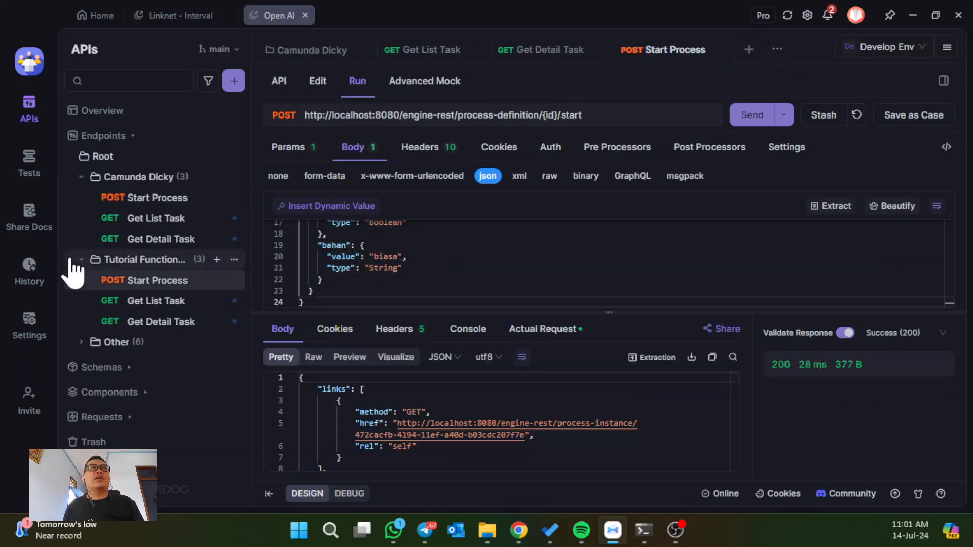
Step: Review the definitions and responses of Start Process, Get List Task and Get Detail Task in the Tutorial Functional Test folder
click(84, 178)
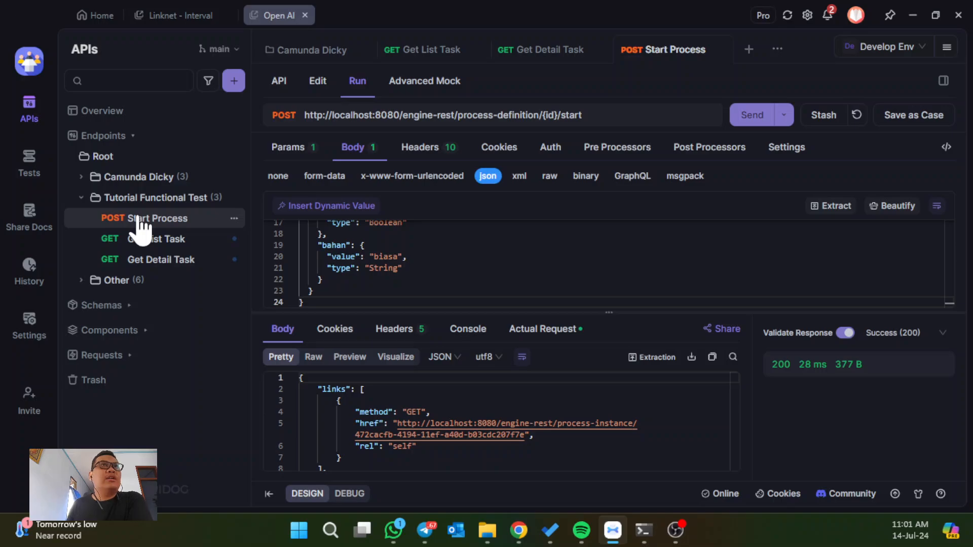
click(278, 83)
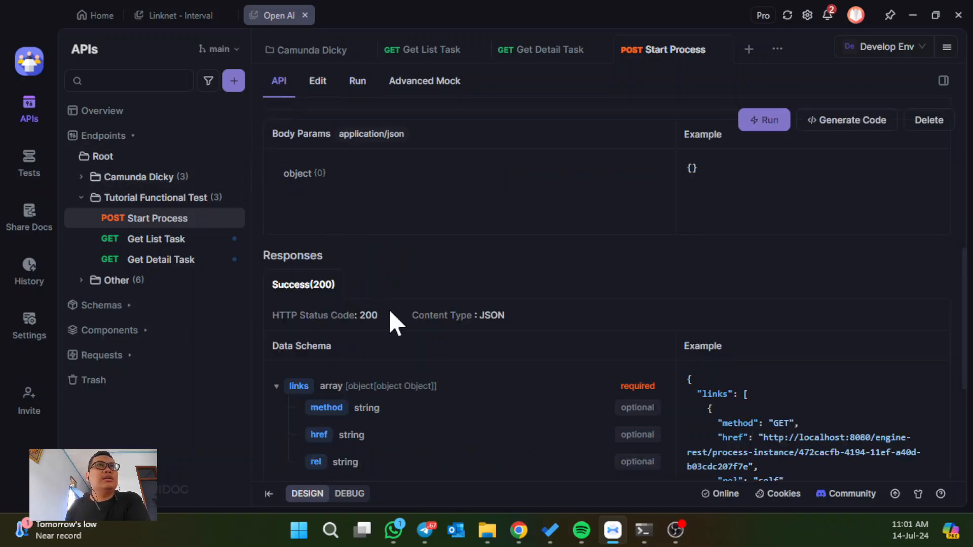
scroll(392, 365, down, 5)
scroll(397, 256, up, 4)
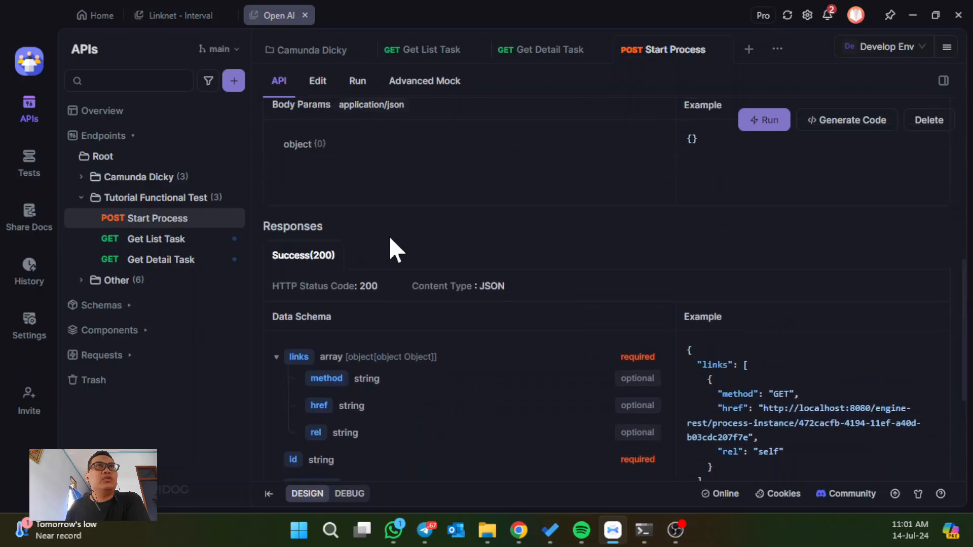
click(162, 242)
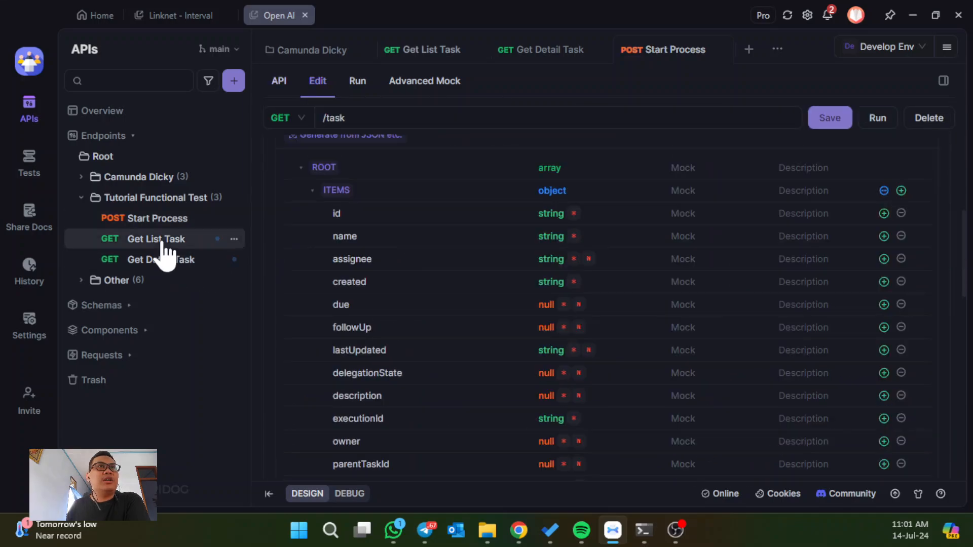
scroll(293, 245, up, 5)
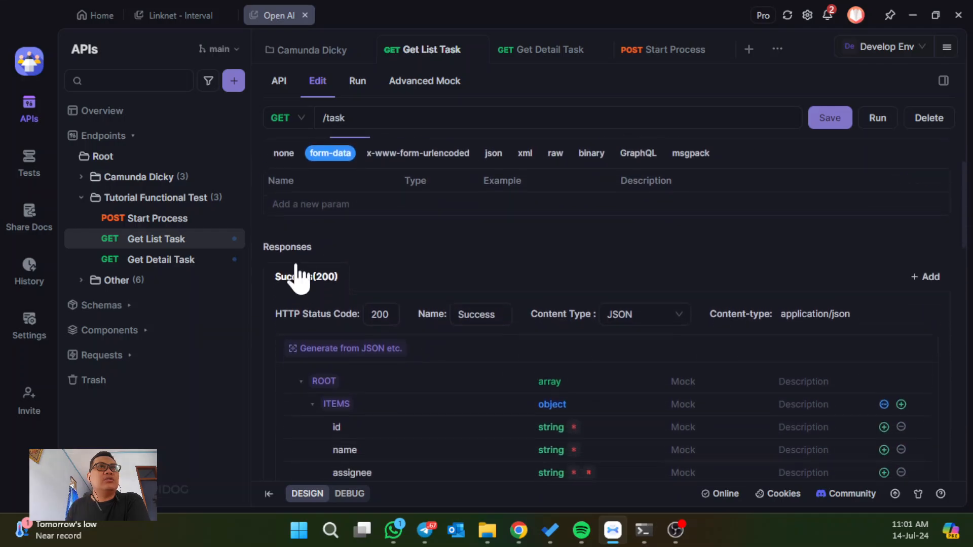
click(178, 260)
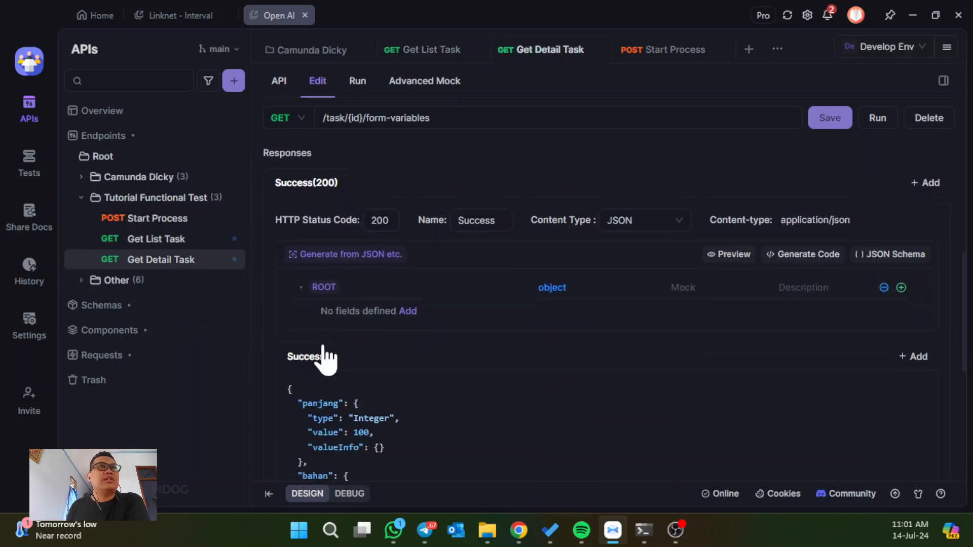
scroll(324, 356, down, 4)
scroll(324, 357, up, 1)
click(282, 83)
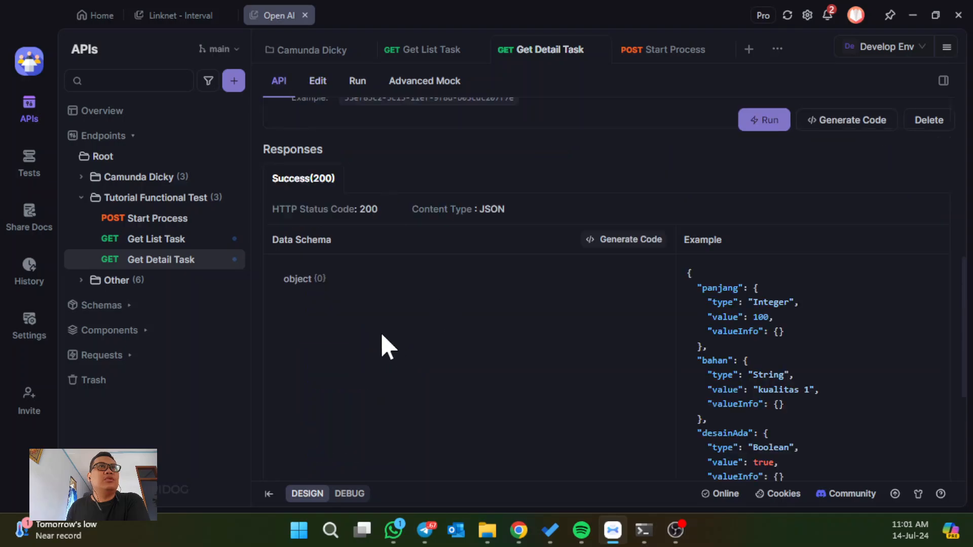
scroll(377, 342, down, 4)
scroll(801, 319, up, 4)
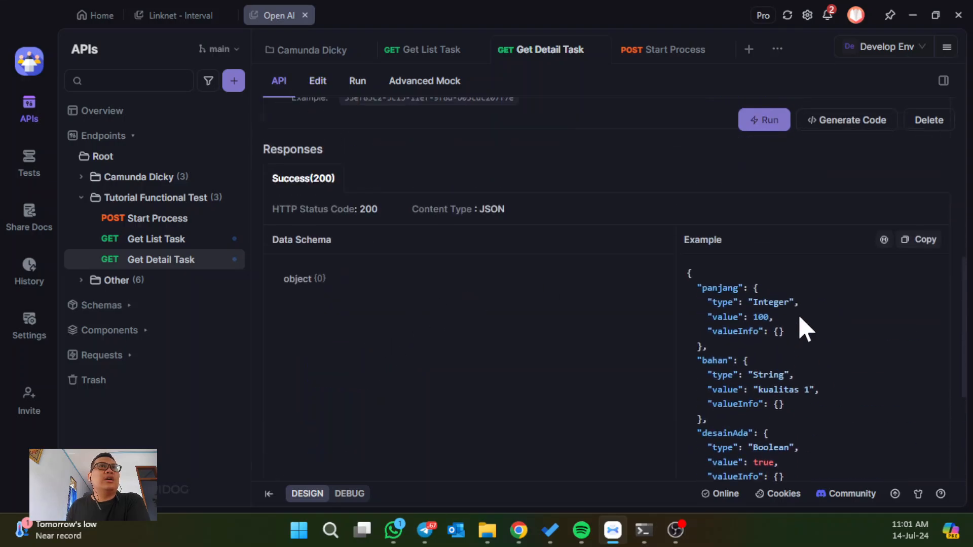
Step: Run the Tutorial Functional Test scenario with all three steps, using Develop Env, 1 iteration and 1 thread
click(26, 174)
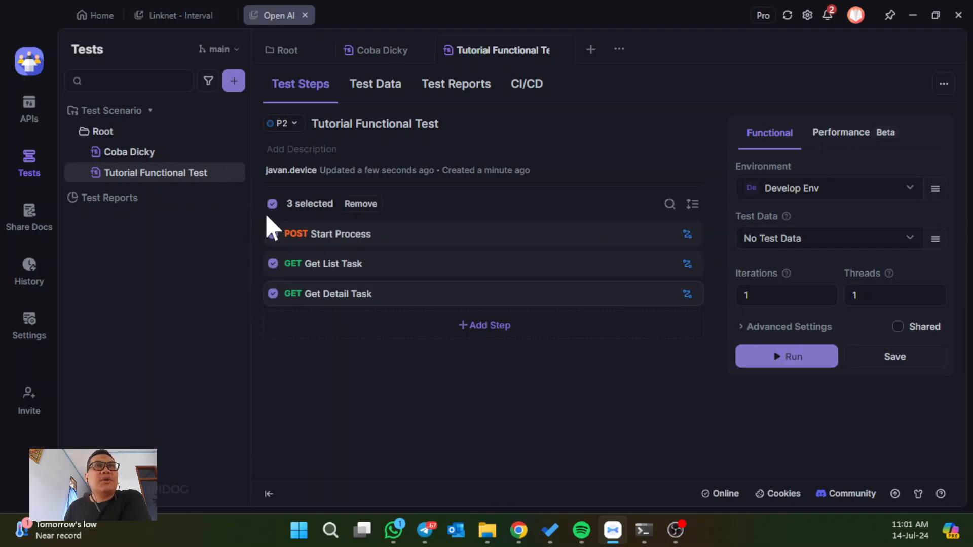
click(273, 264)
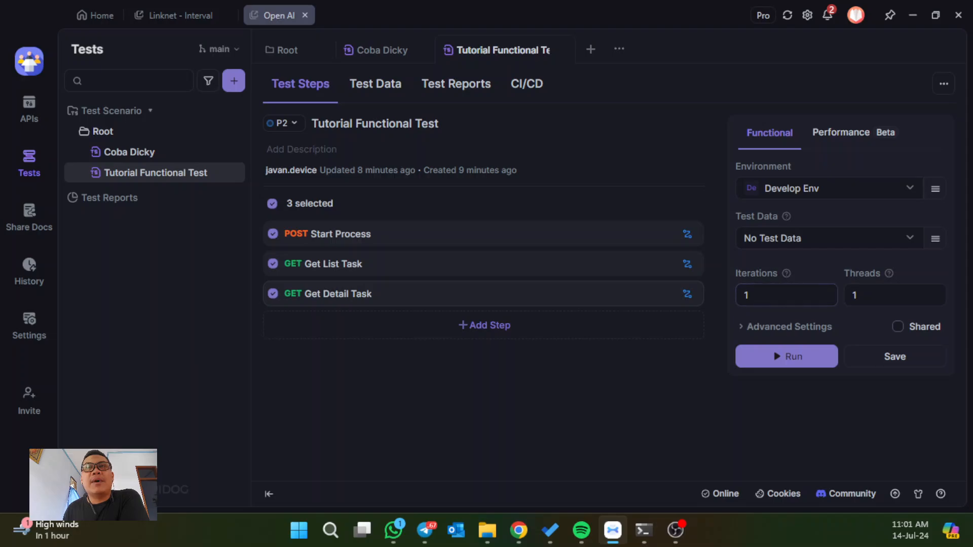
mouse_move(891, 274)
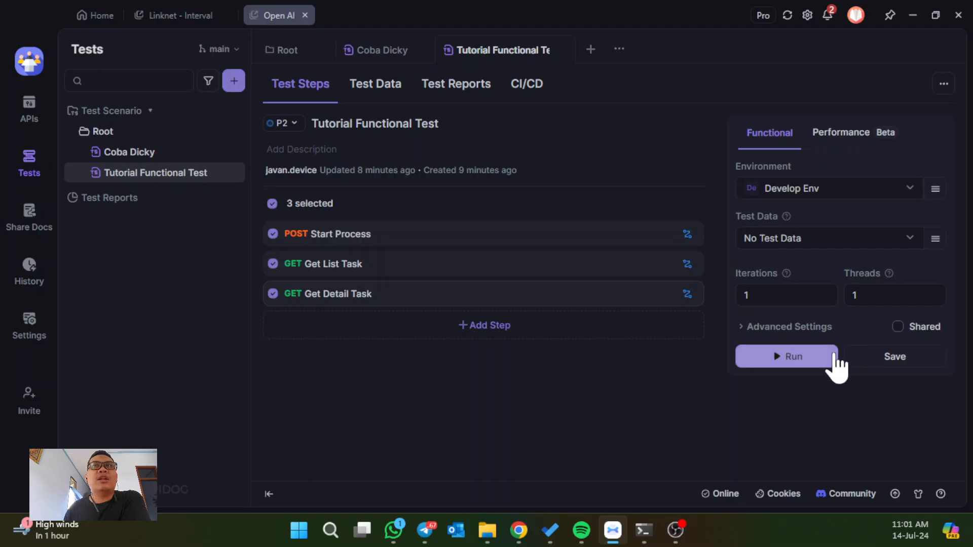
click(834, 357)
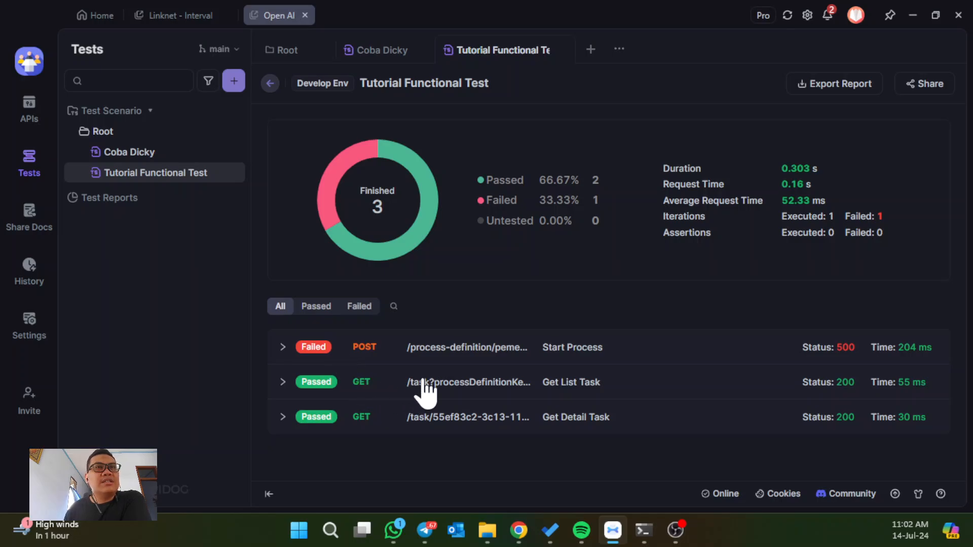
Step: Examine the response validation results of the Start Process request in the test run report
click(467, 356)
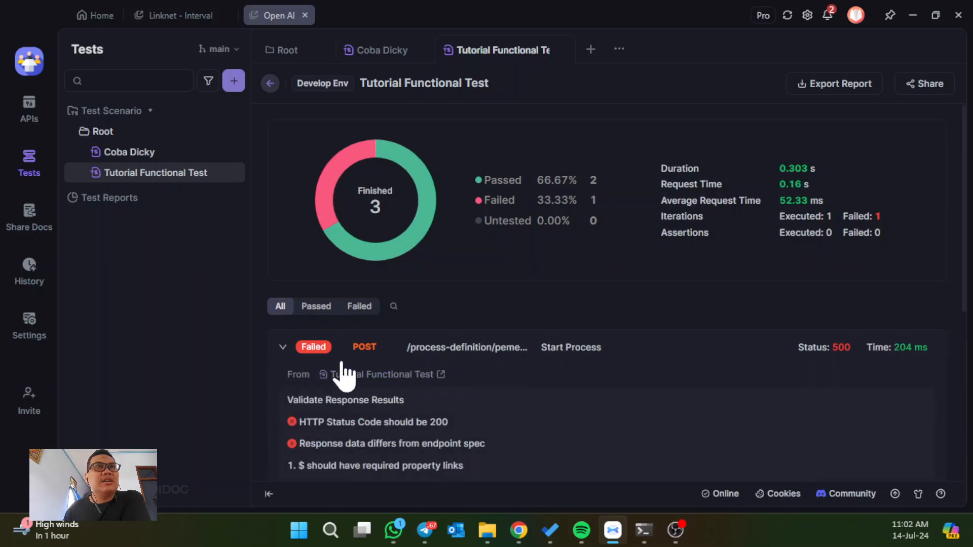
scroll(425, 373, down, 2)
scroll(380, 341, down, 2)
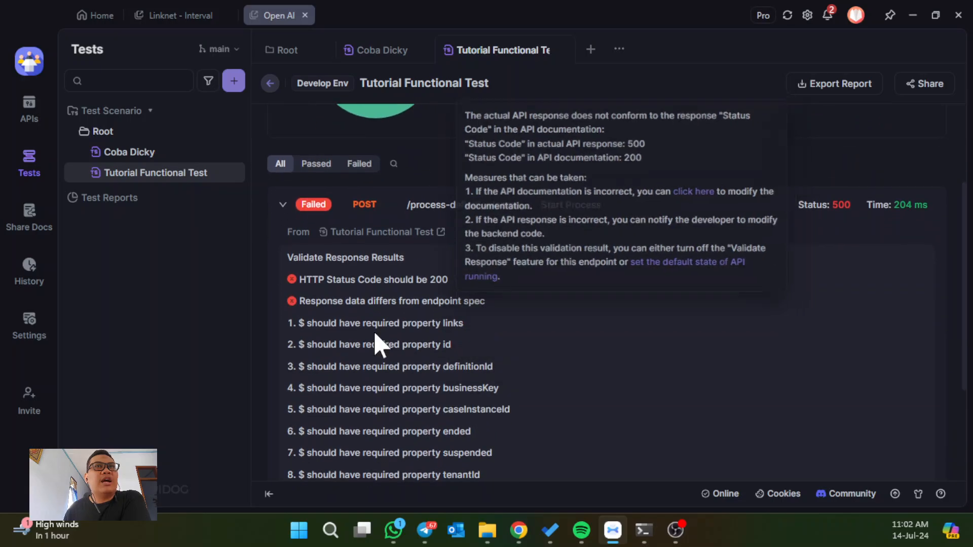
mouse_move(355, 301)
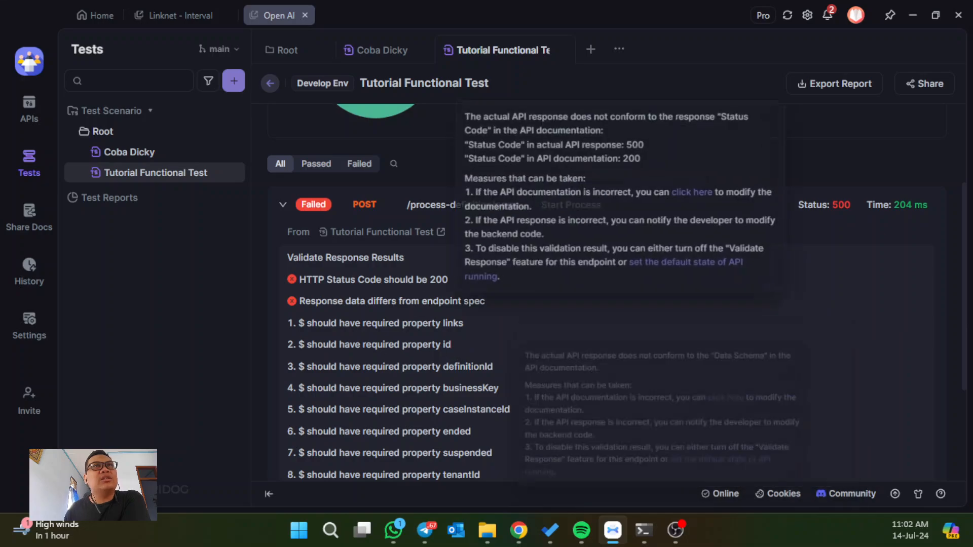
scroll(373, 321, down, 5)
scroll(487, 375, up, 6)
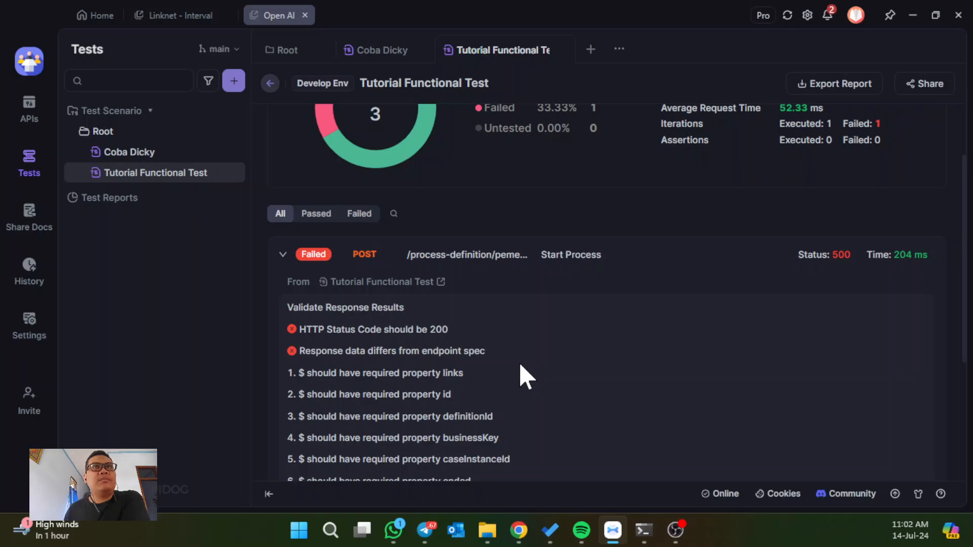
scroll(525, 373, up, 3)
scroll(497, 374, down, 2)
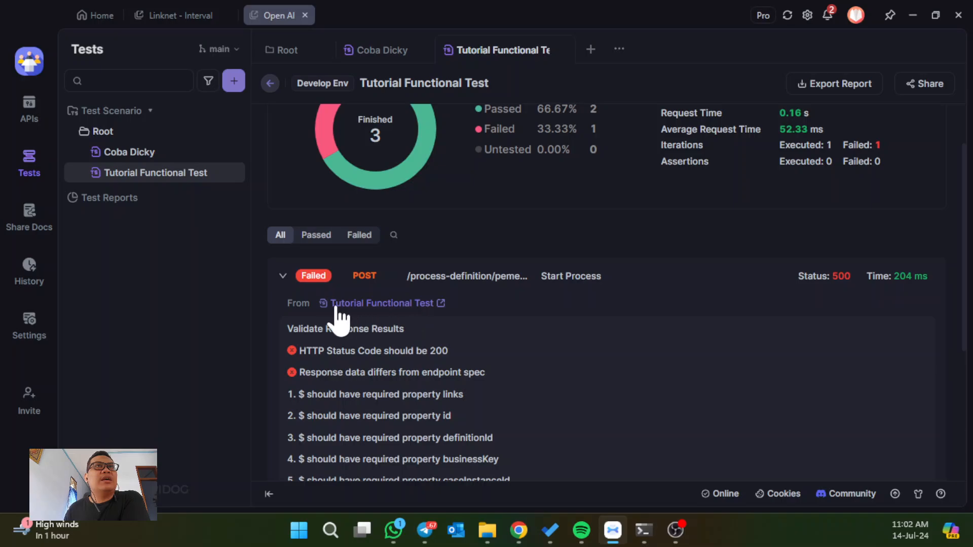
Step: Open the Start Process step of the Tutorial Functional Test scenario and update it from its associated endpoint spec
click(364, 304)
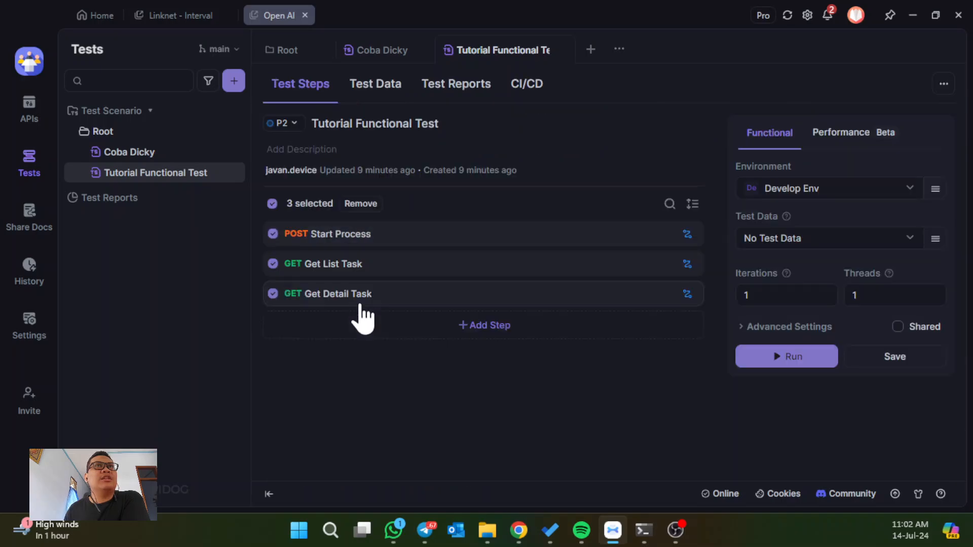
click(339, 235)
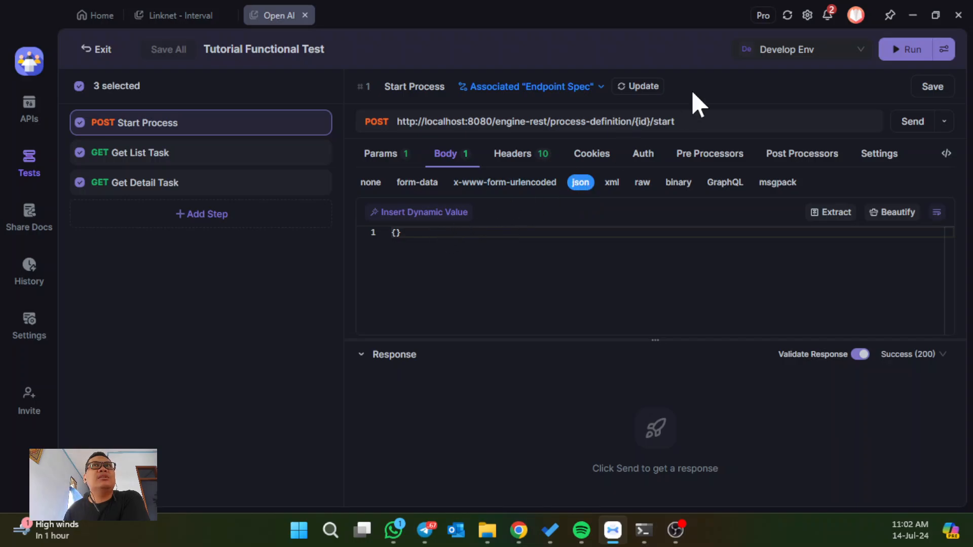
click(653, 88)
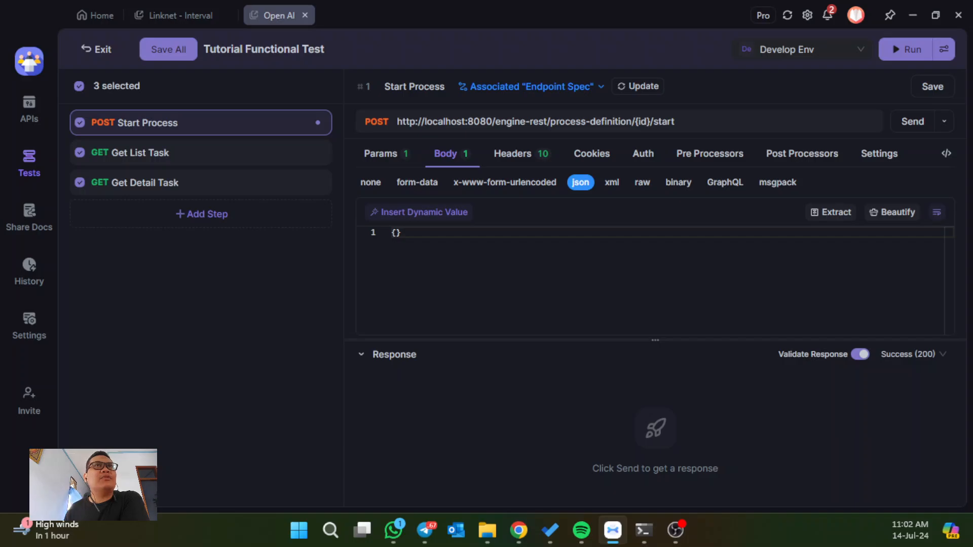
Step: Copy the whole JSON request body of the Start Process endpoint in the Tutorial Functional Test folder
click(23, 118)
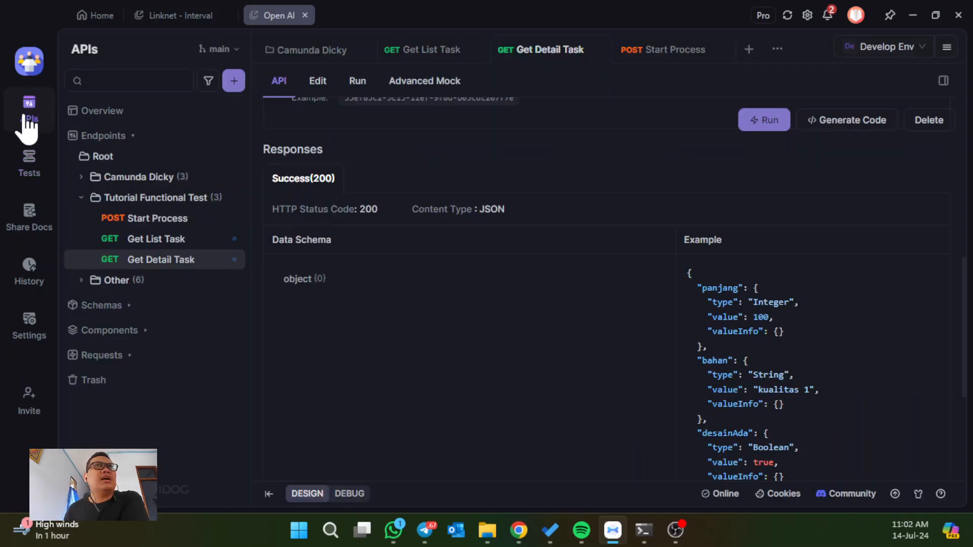
click(648, 51)
click(359, 84)
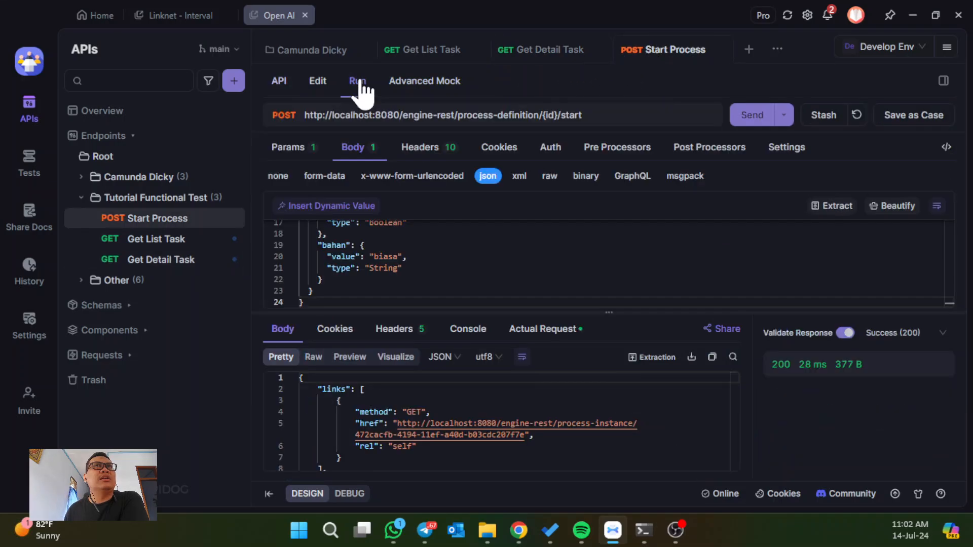
click(363, 245)
key(ctrl+a)
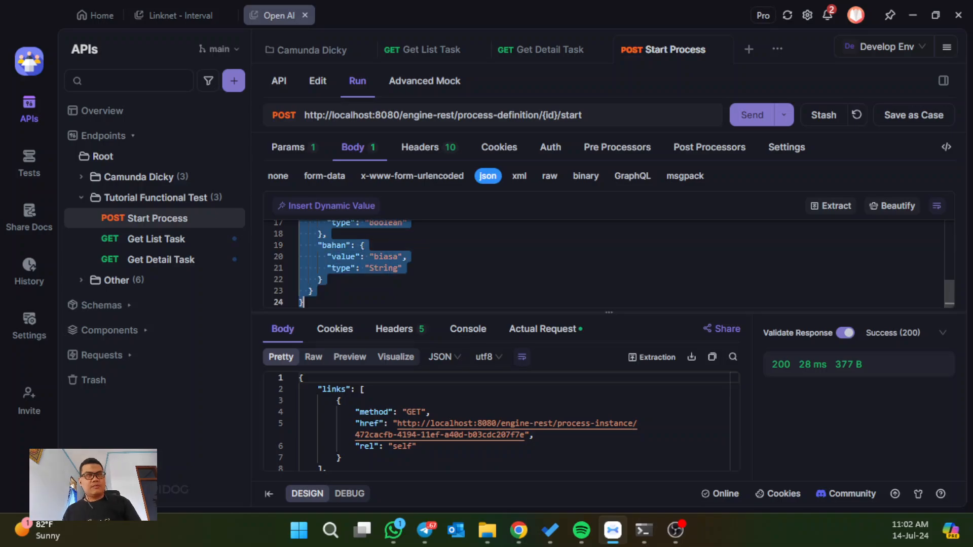
Step: Replace the JSON body of the scenario's Start Process step with the copied JSON, save it, and send the request
click(31, 167)
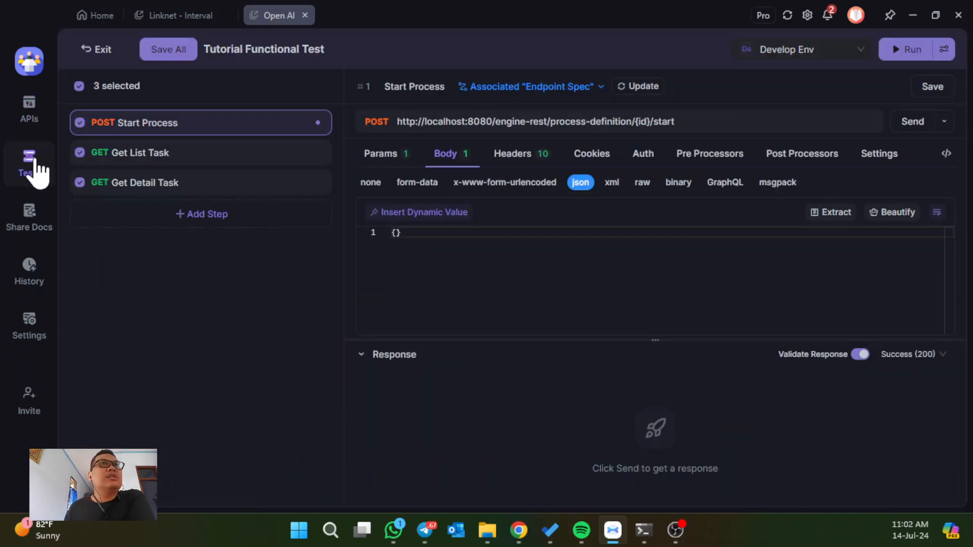
click(423, 233)
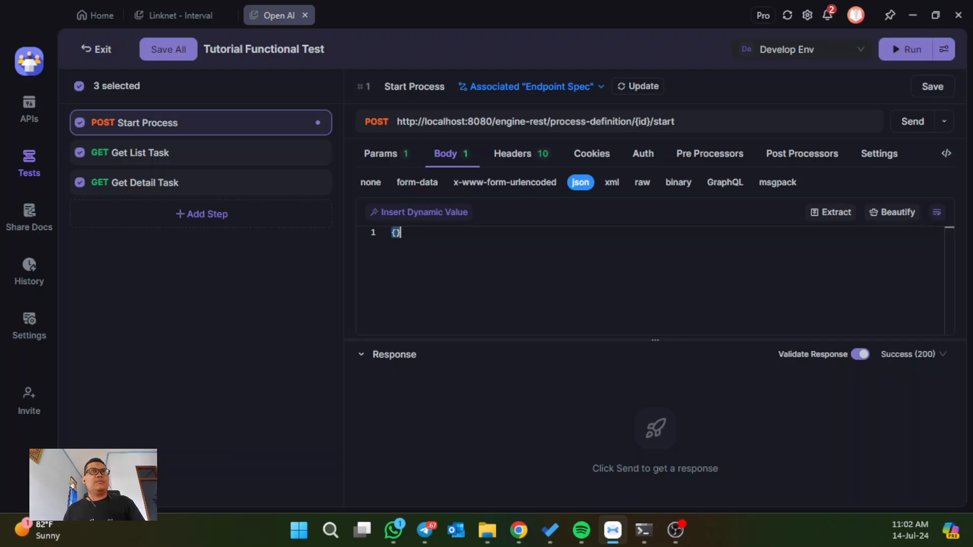
key(ctrl+v)
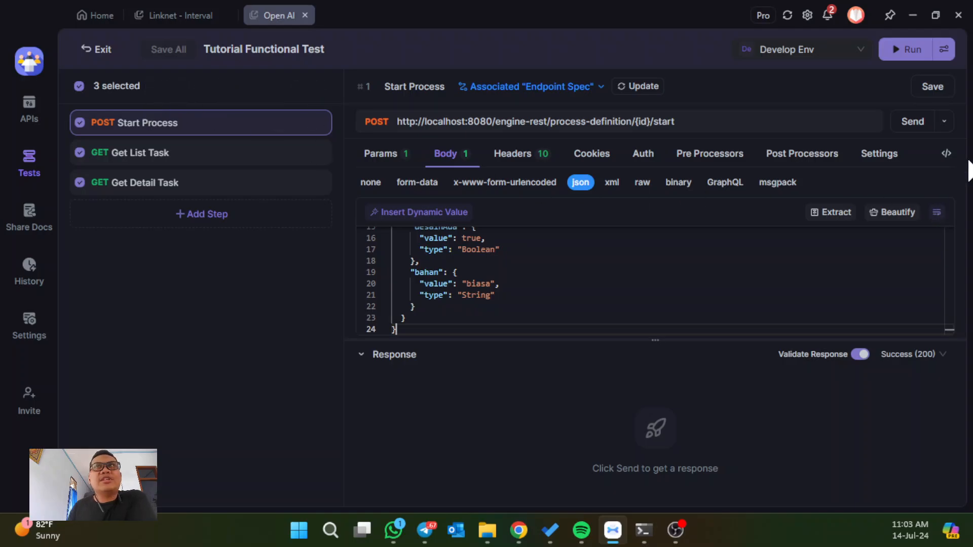
click(915, 124)
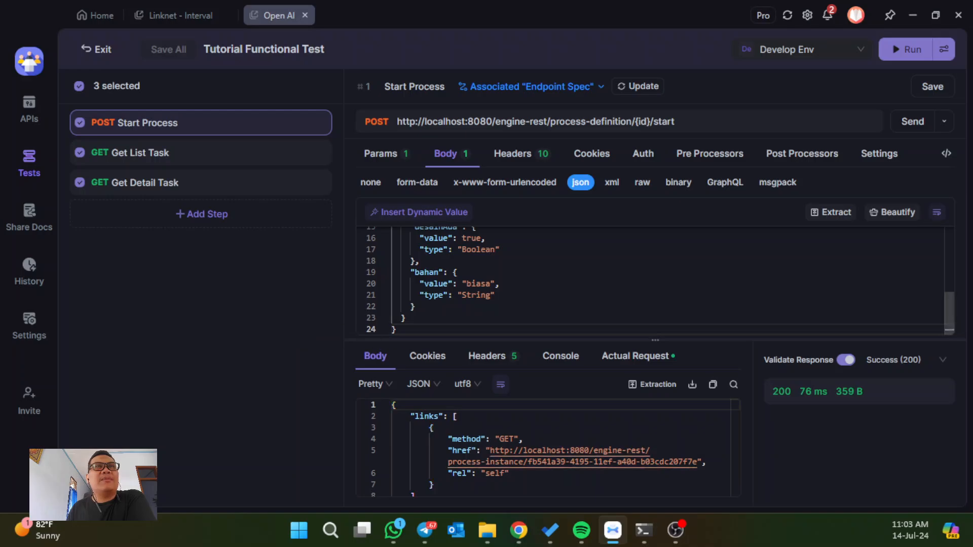
click(501, 284)
mouse_move(232, 143)
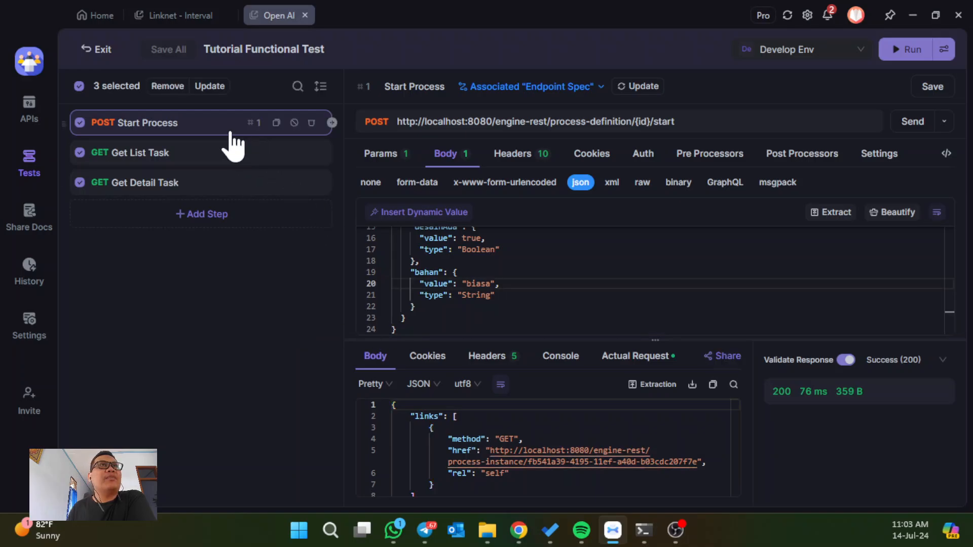
Step: Exit the step editor, run the Tutorial Functional Test scenario again, and open the full Get Detail Task result
click(96, 50)
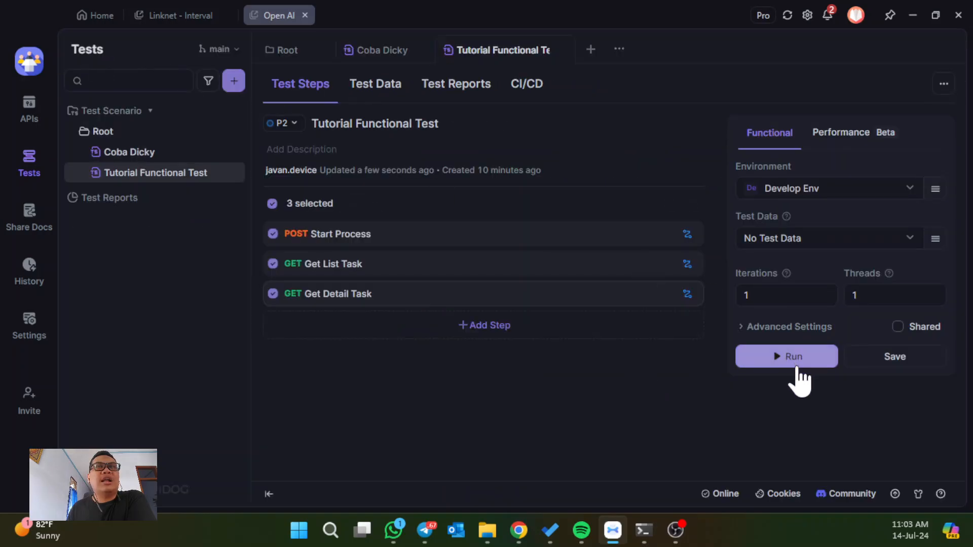
click(791, 368)
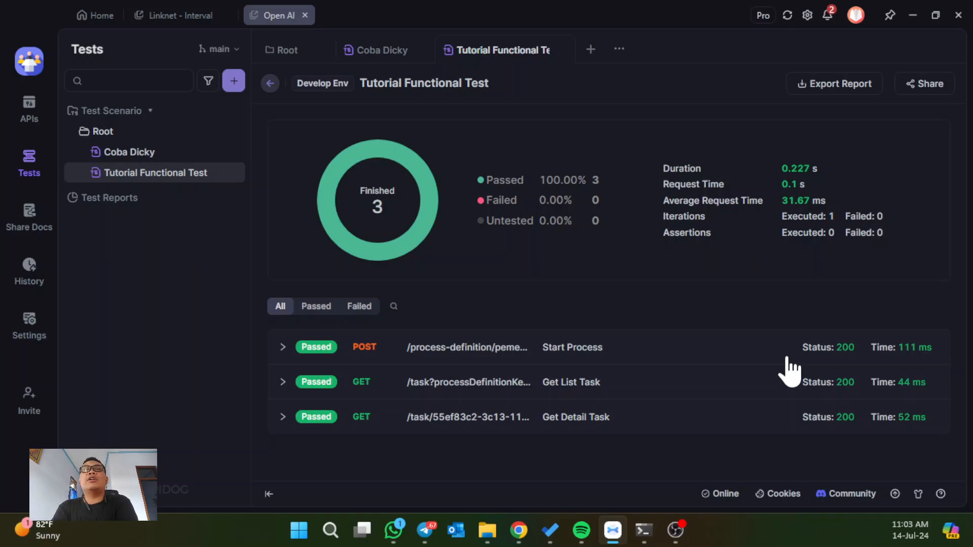
click(497, 419)
click(497, 419)
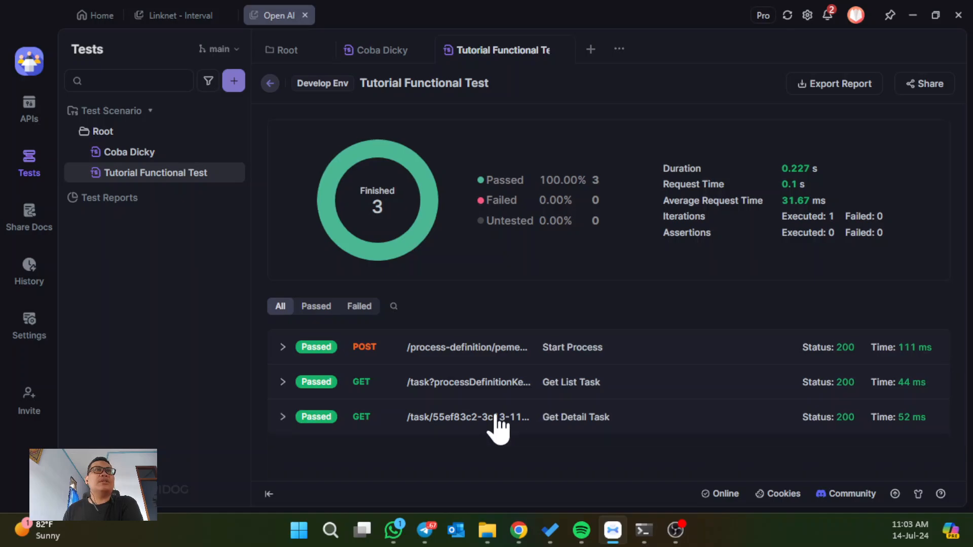
click(499, 423)
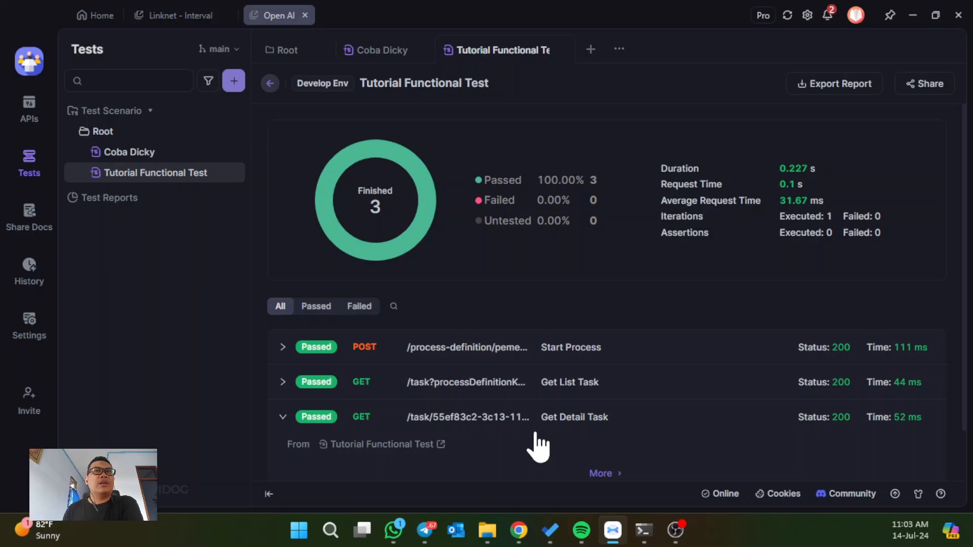
click(600, 473)
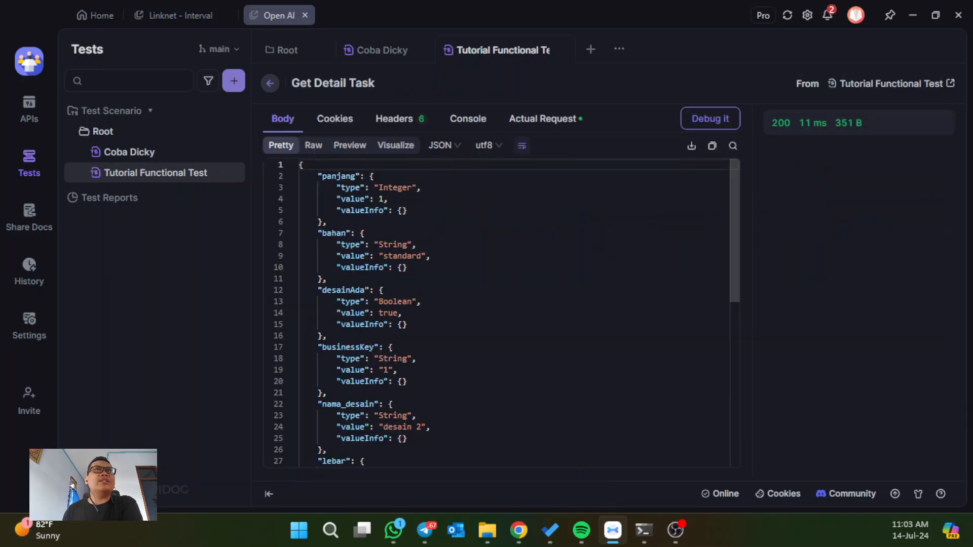
Step: Debug the Get Detail Task step, check its query and path parameters, and open the id path parameter's value
click(697, 125)
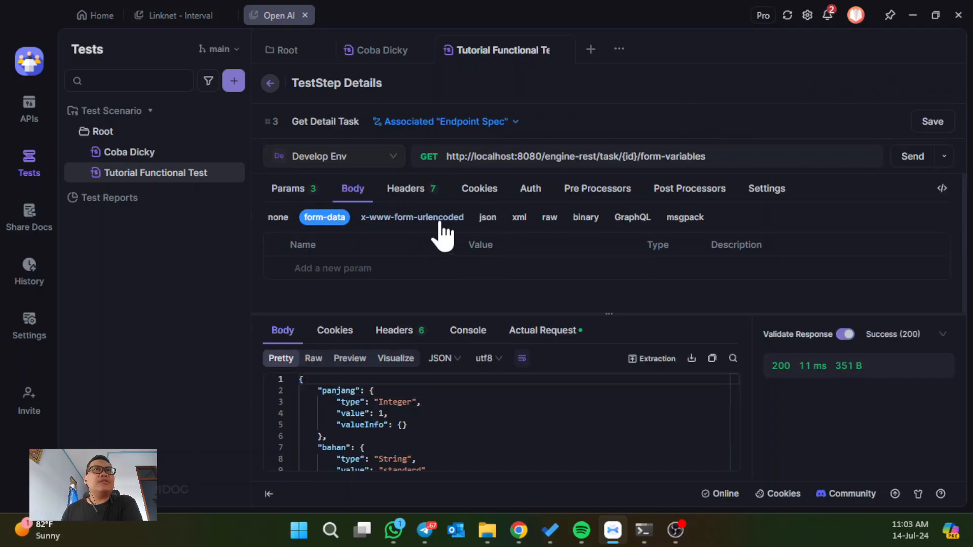
click(408, 189)
click(295, 190)
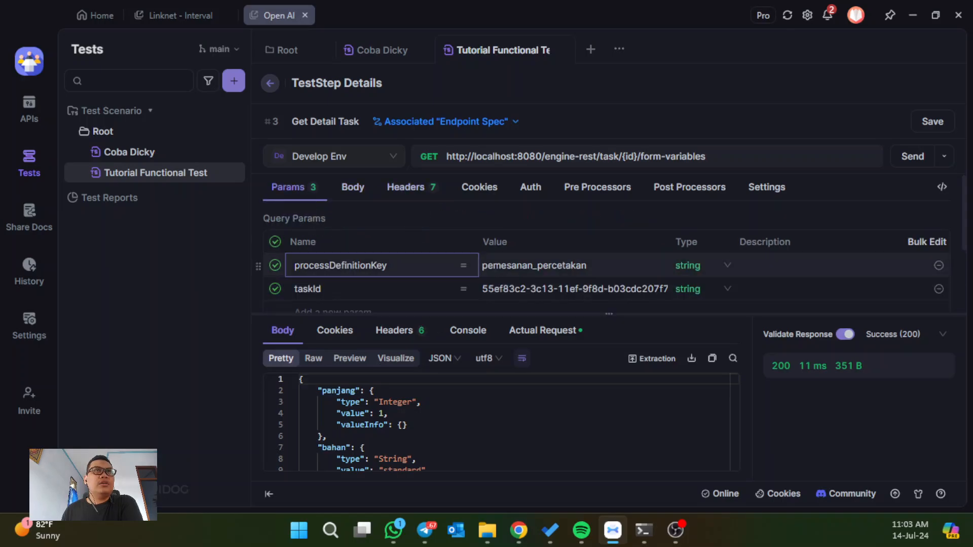
scroll(482, 290, down, 3)
scroll(481, 289, up, 3)
scroll(481, 290, down, 2)
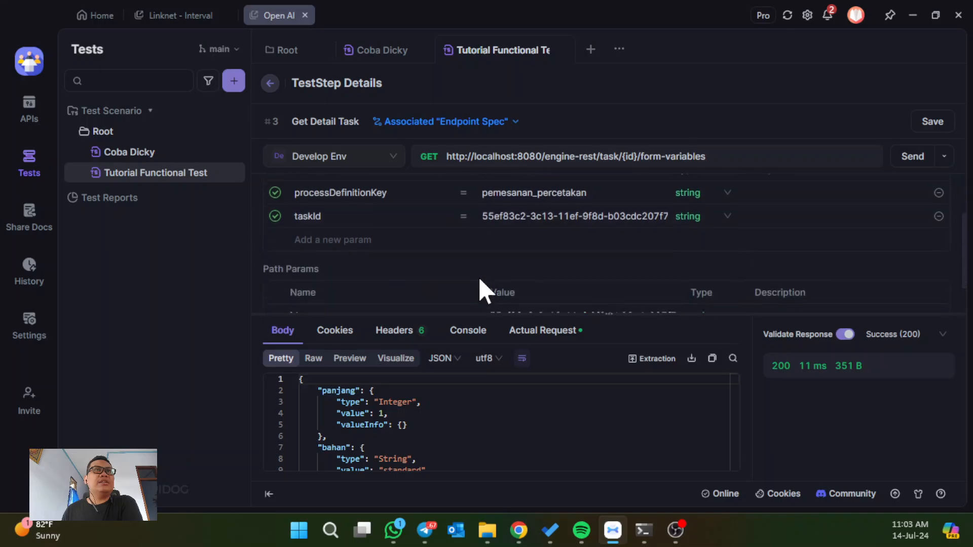
scroll(480, 281, down, 1)
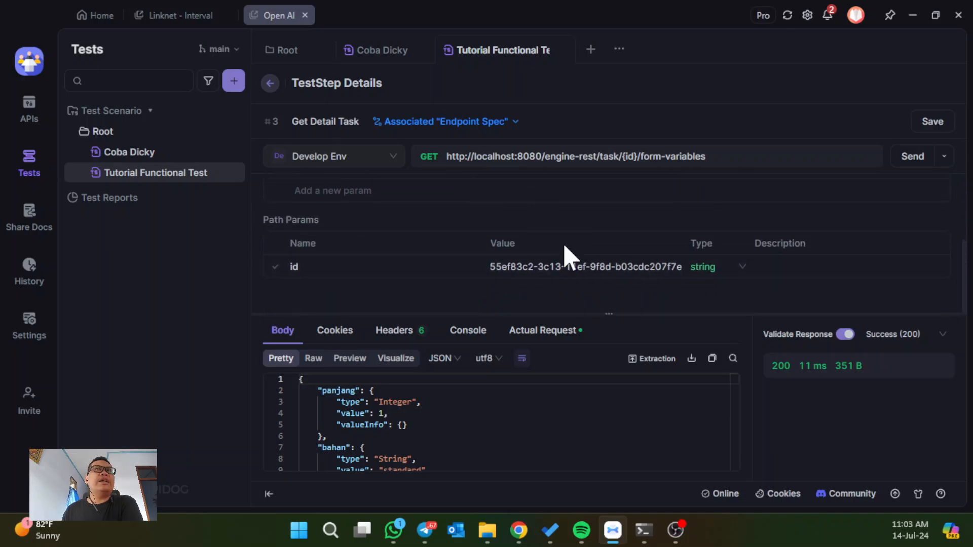
click(568, 266)
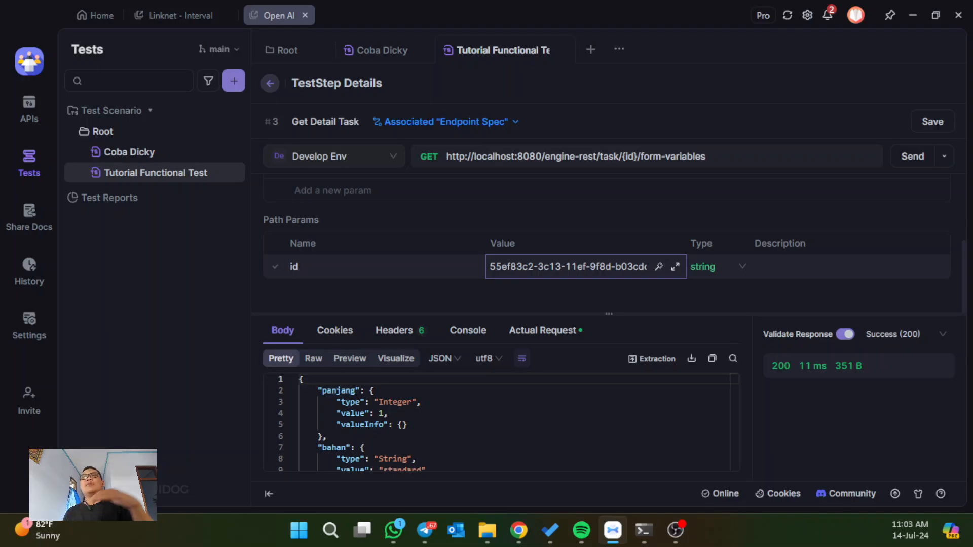